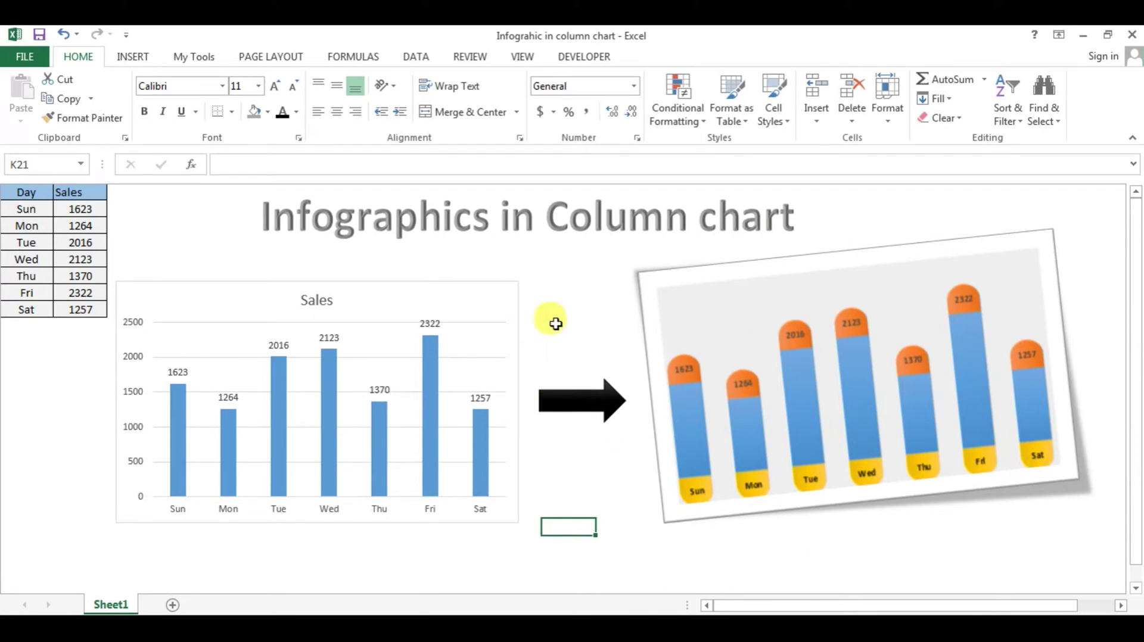
Step: Set Monday's sales value in the data table to 1500
click(511, 298)
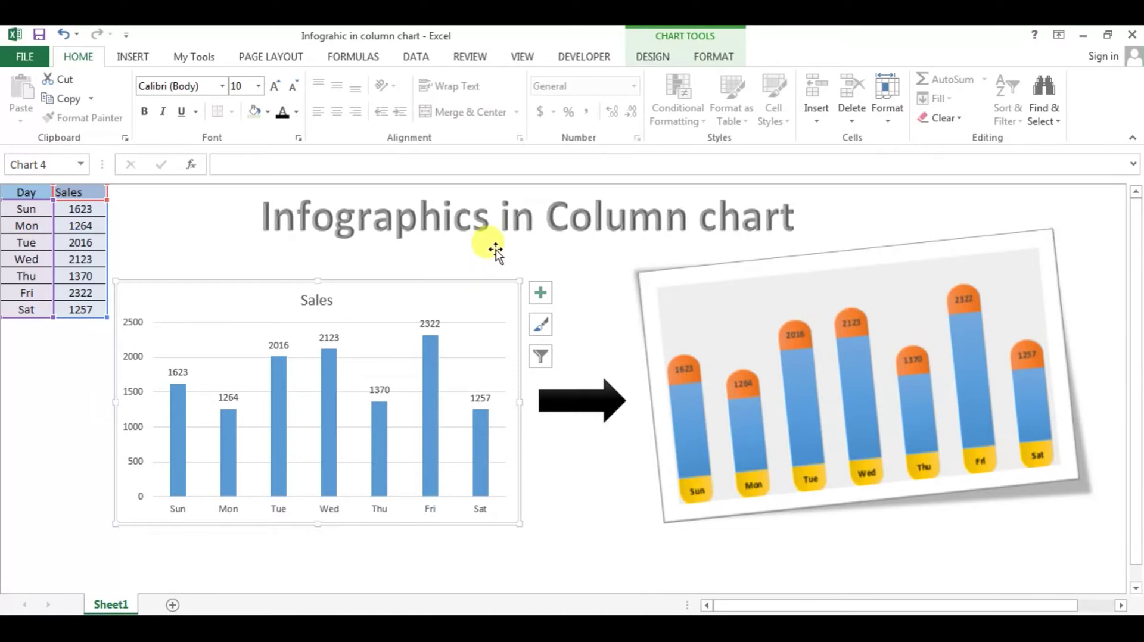
click(216, 237)
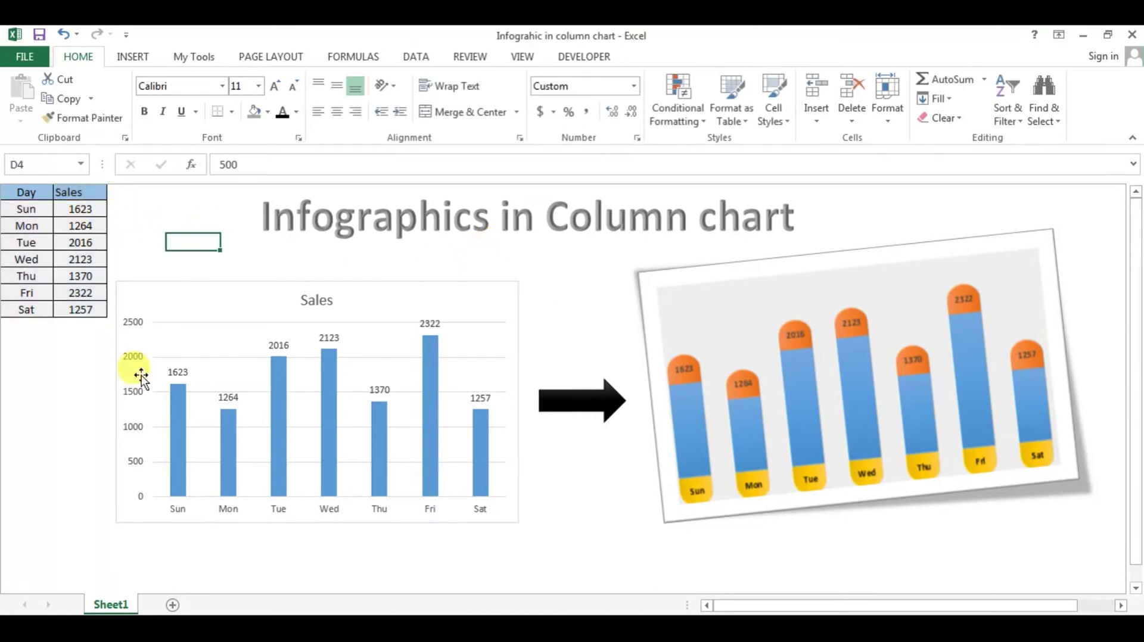
click(77, 226)
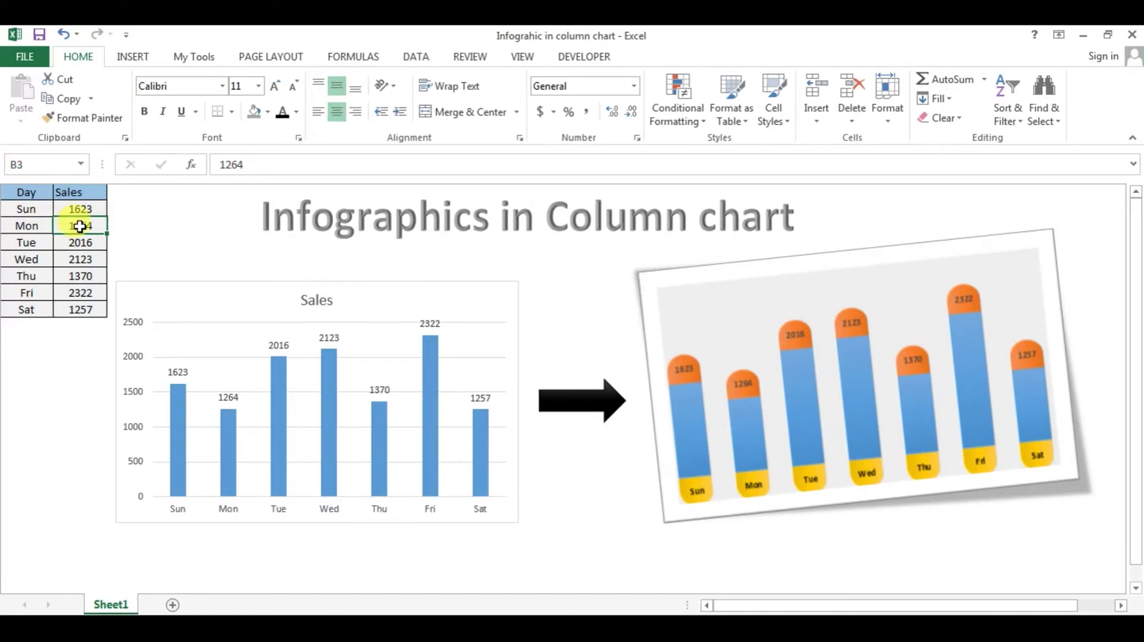
text(15)
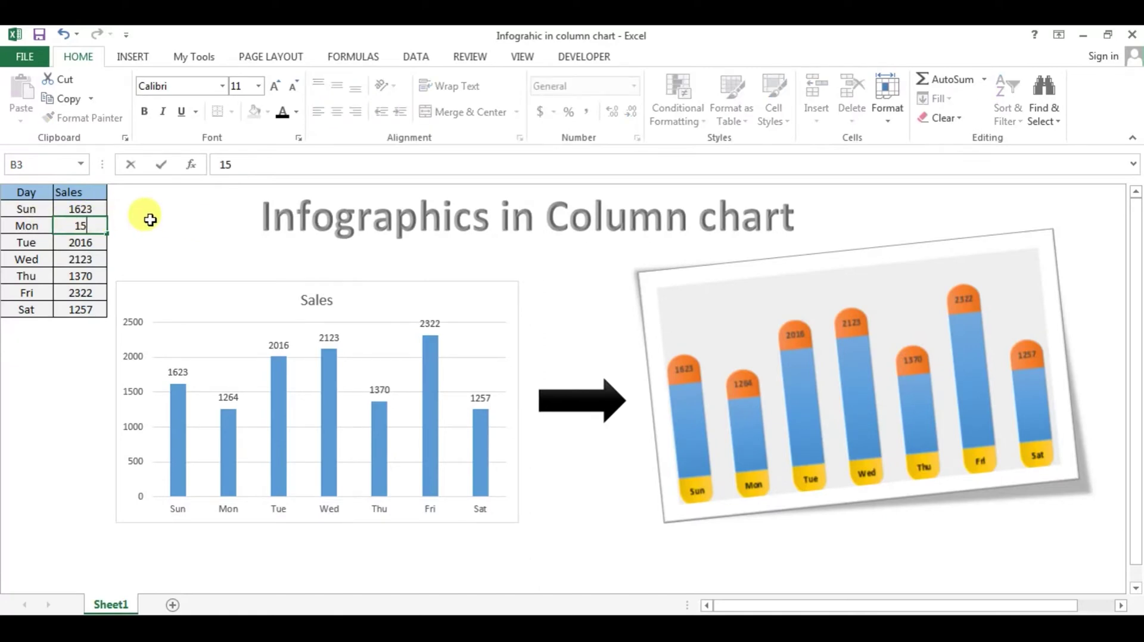
text(00)
key(Return)
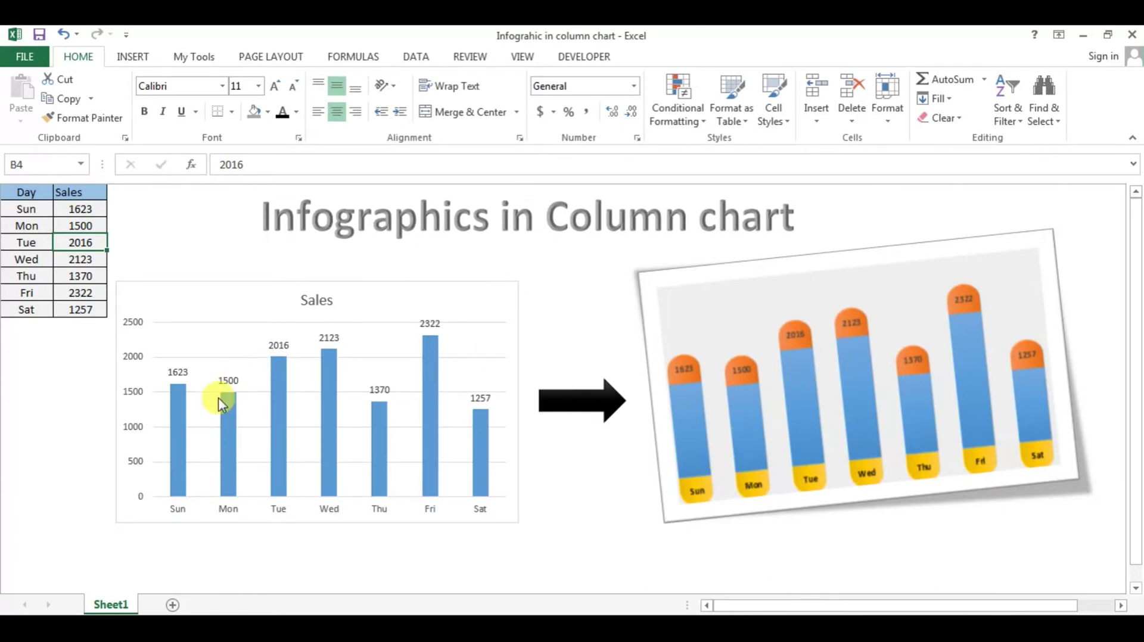
Step: Copy the Day and Sales table and paste it at the start of a new worksheet
click(247, 290)
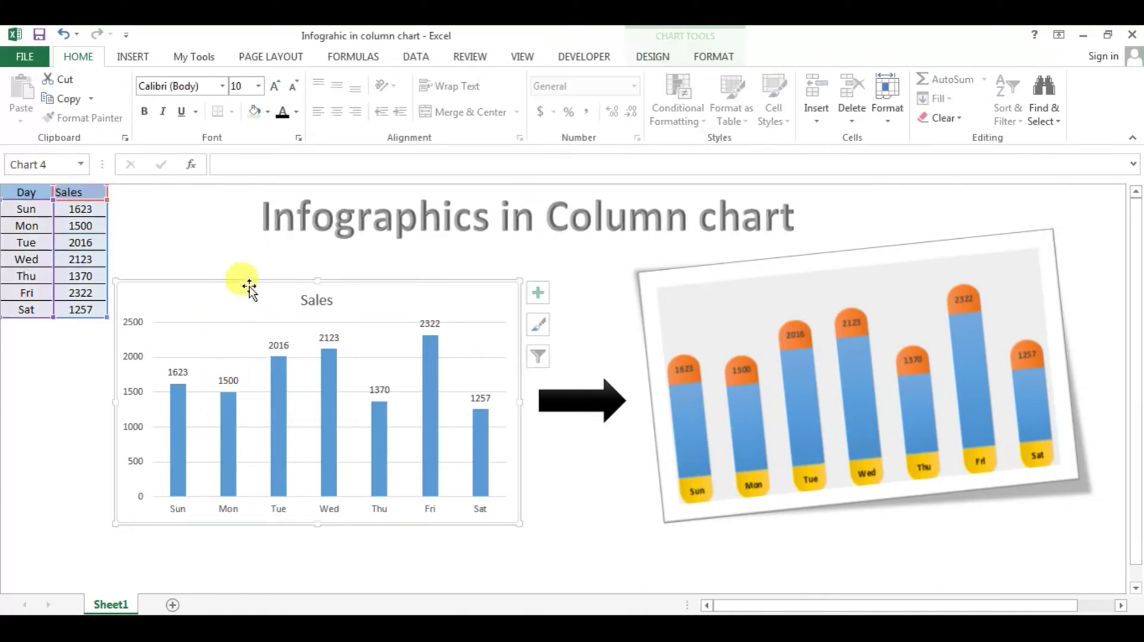
click(179, 243)
drag(36, 192, 62, 310)
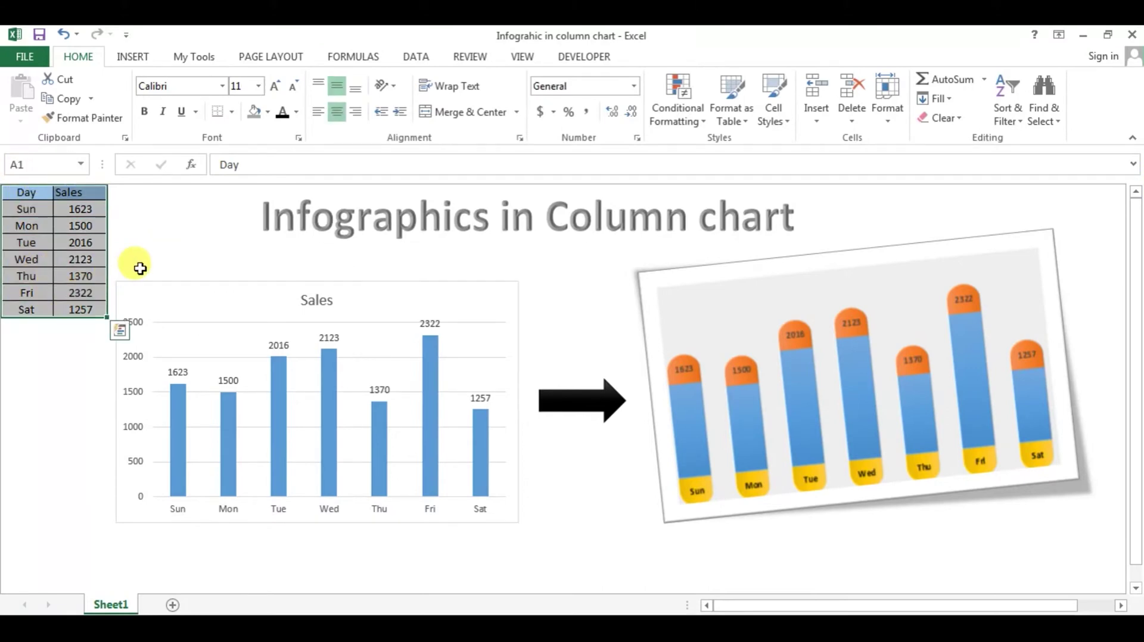
key(ctrl+c)
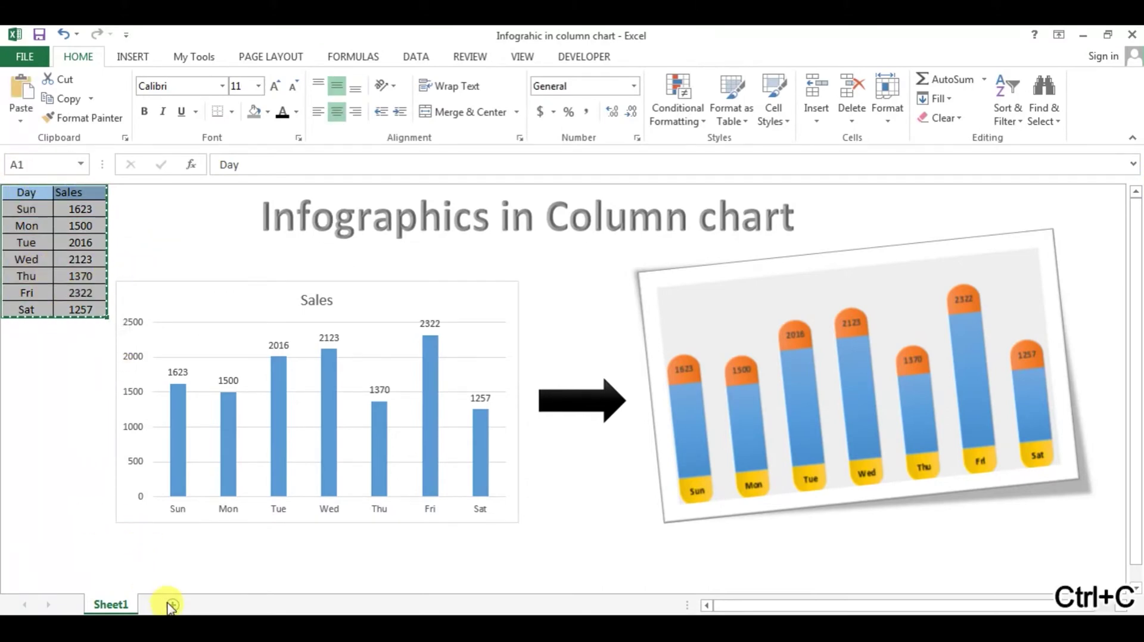
click(171, 605)
key(ctrl+v)
click(221, 231)
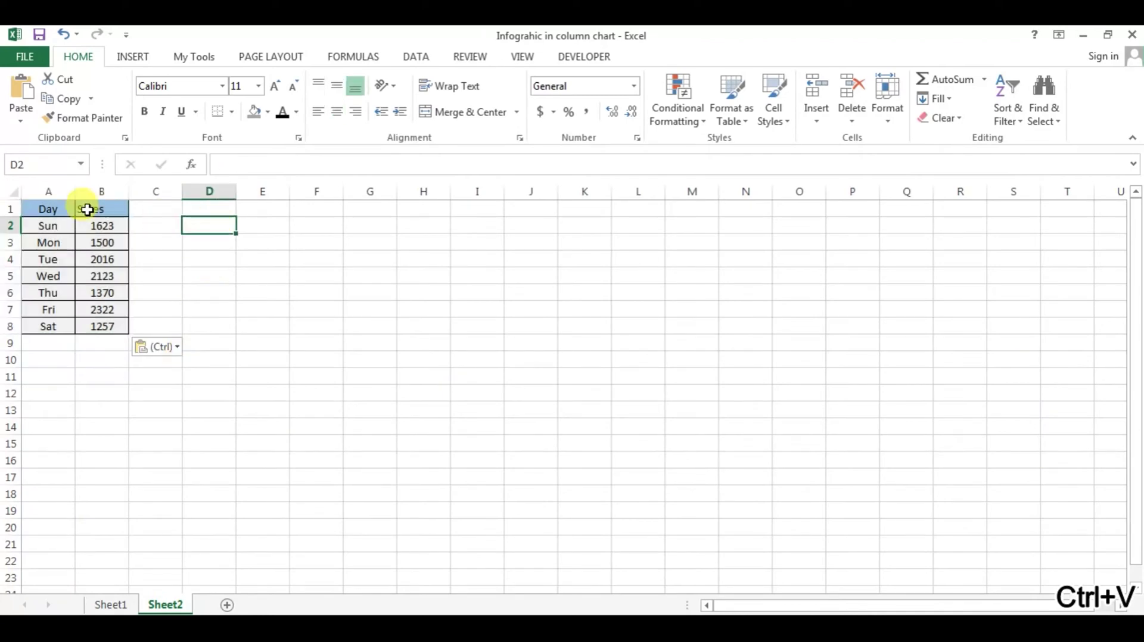
Step: Insert a 2-D clustered column chart from A1:B8 and place it below and beside the data table
drag(75, 191, 111, 326)
click(149, 59)
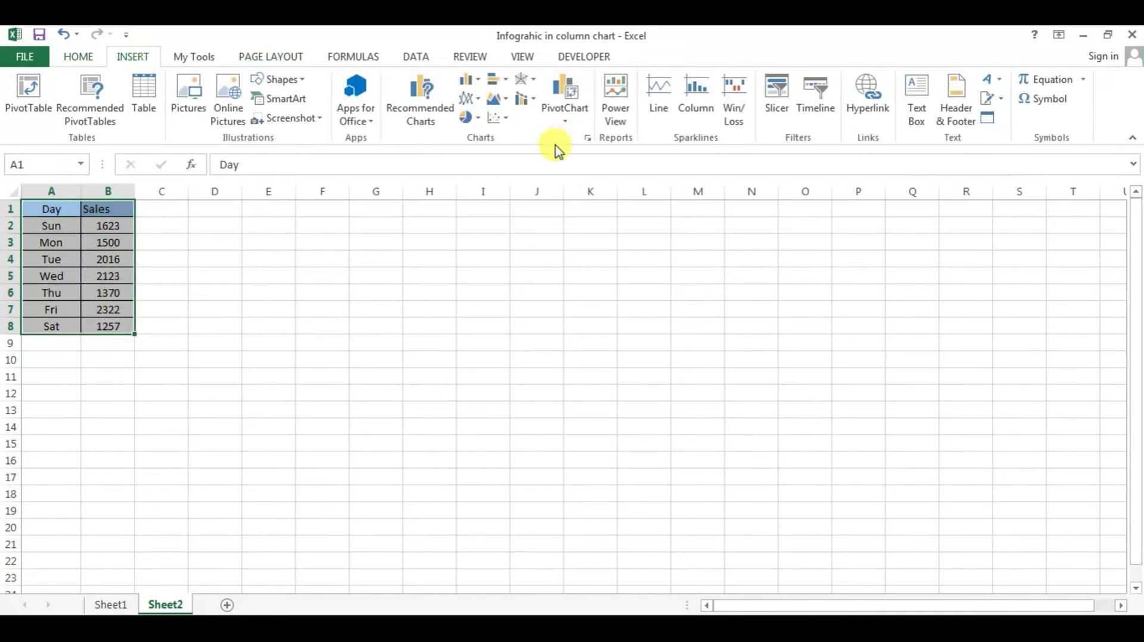
click(471, 81)
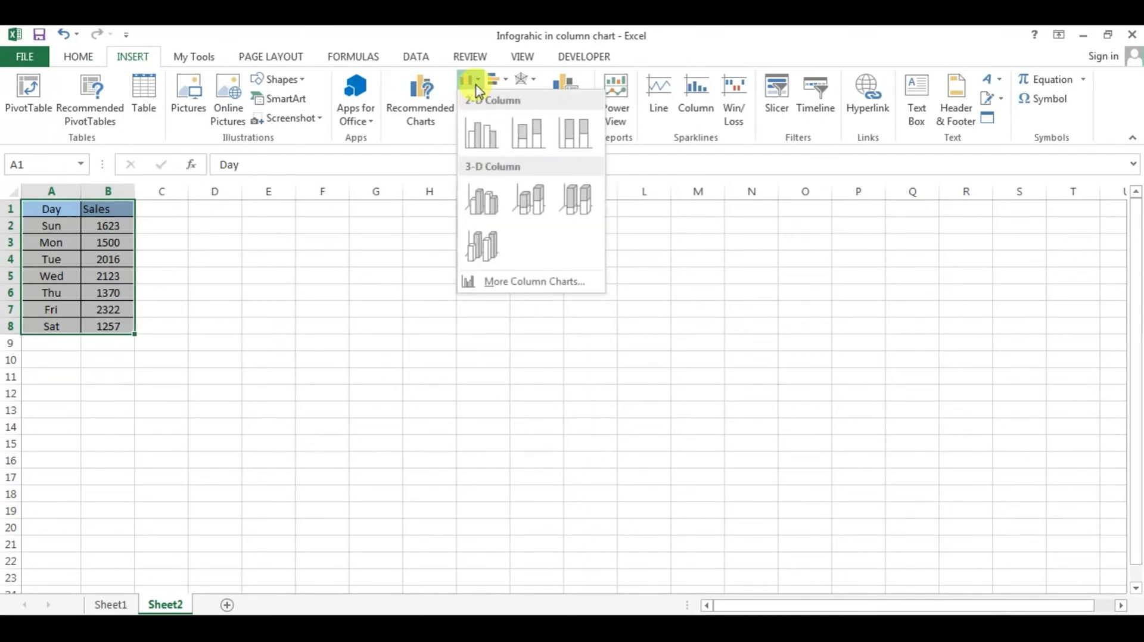
click(480, 137)
drag(480, 288, 253, 320)
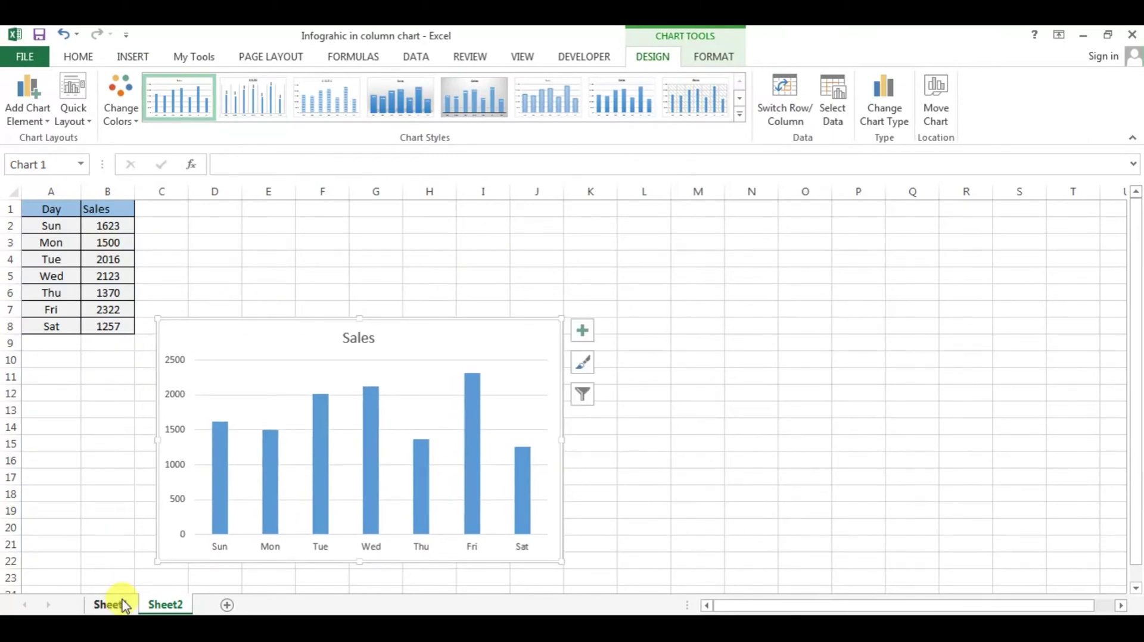
Step: Move the Sales column chart on Sheet2 further down, clear of the data table rows
click(121, 605)
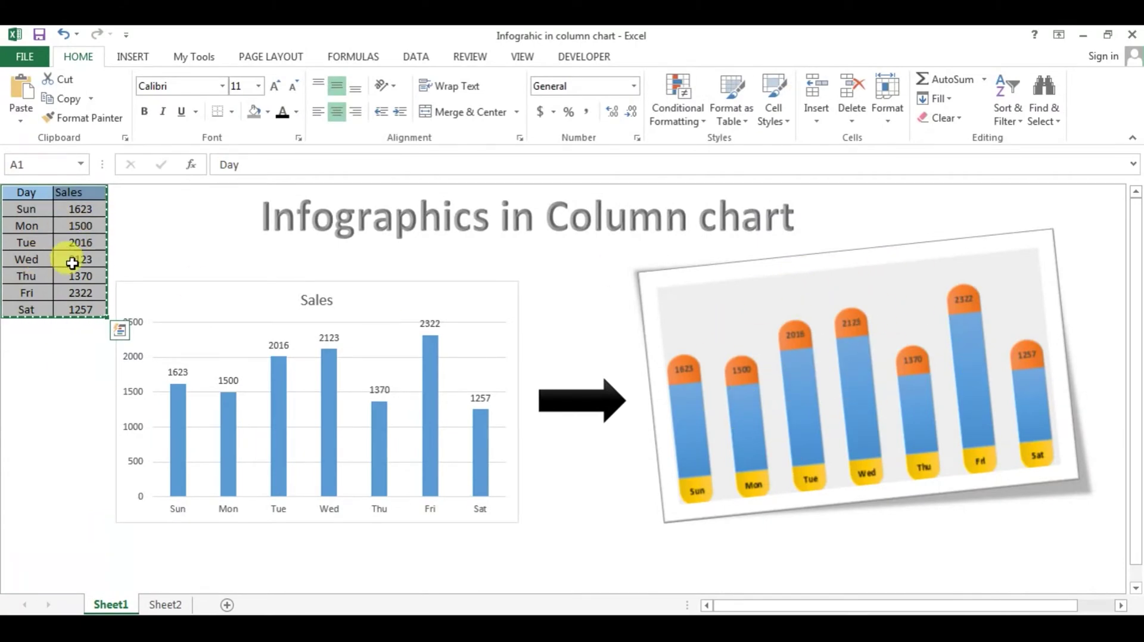
click(160, 606)
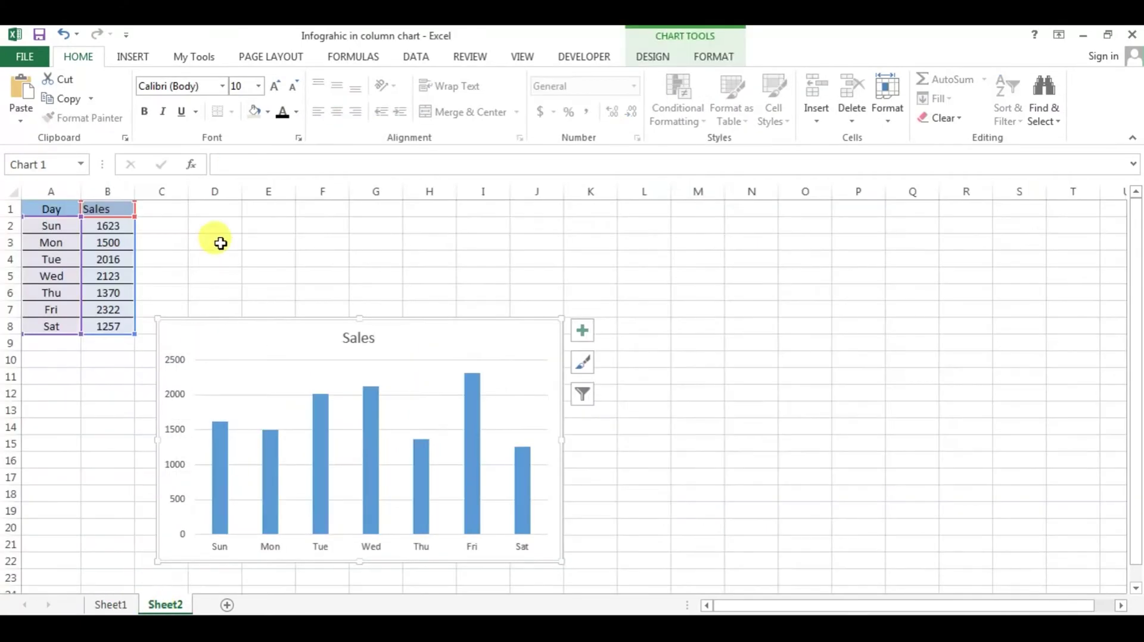
click(209, 208)
click(160, 207)
drag(256, 319, 224, 348)
Step: Add the column headers Lower Cap in C1 and Upper Cap in D1
click(175, 212)
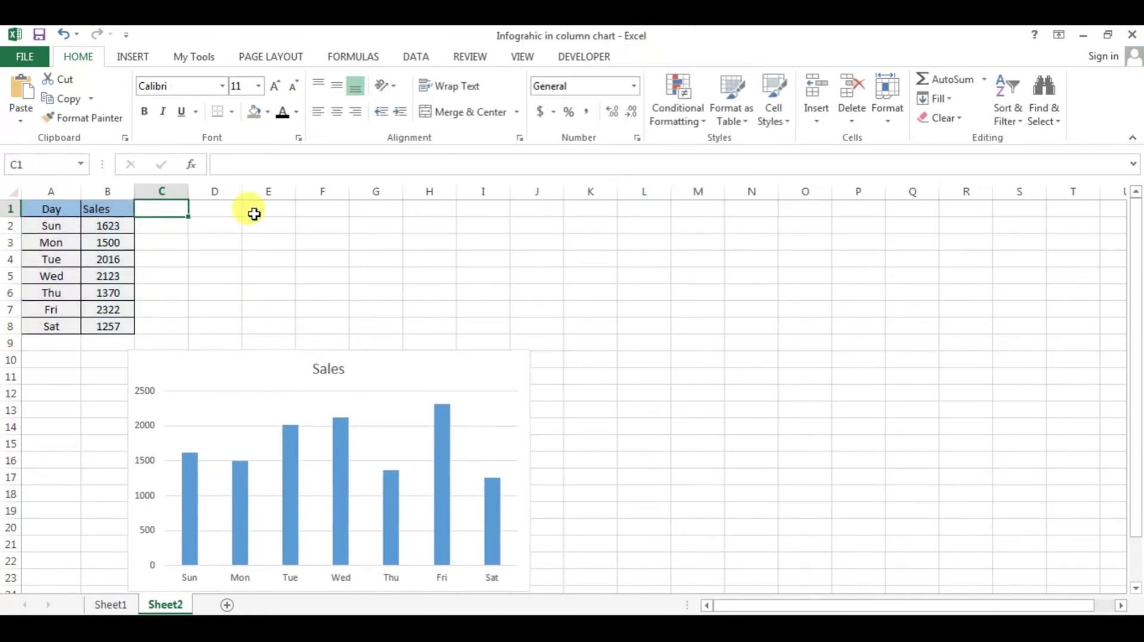
text(Lower Cap)
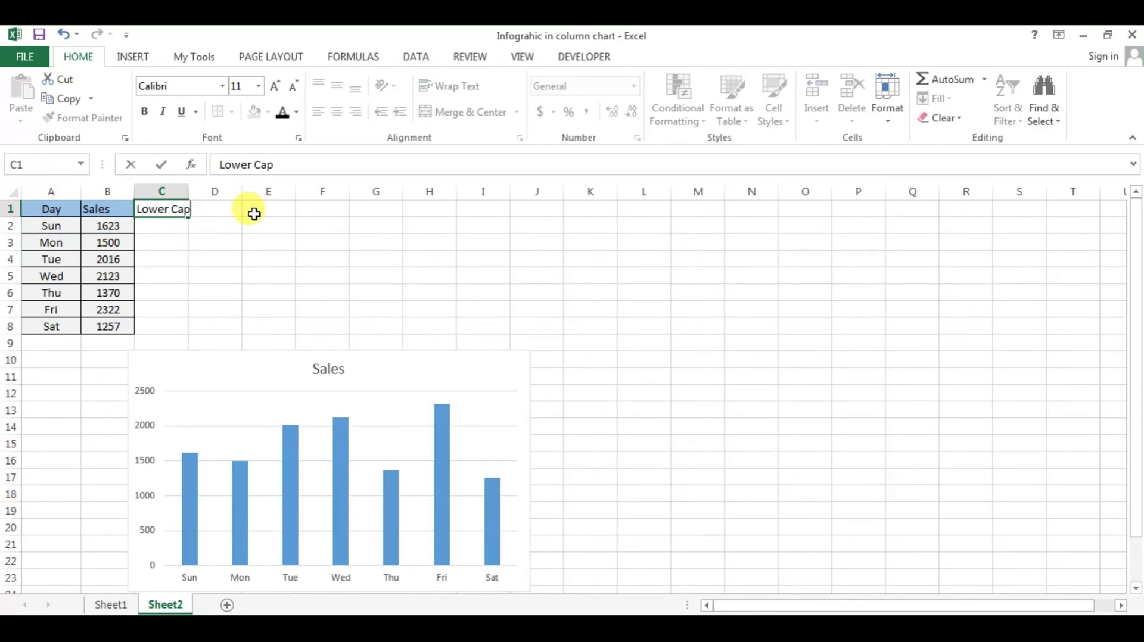
key(Tab)
text(Upd)
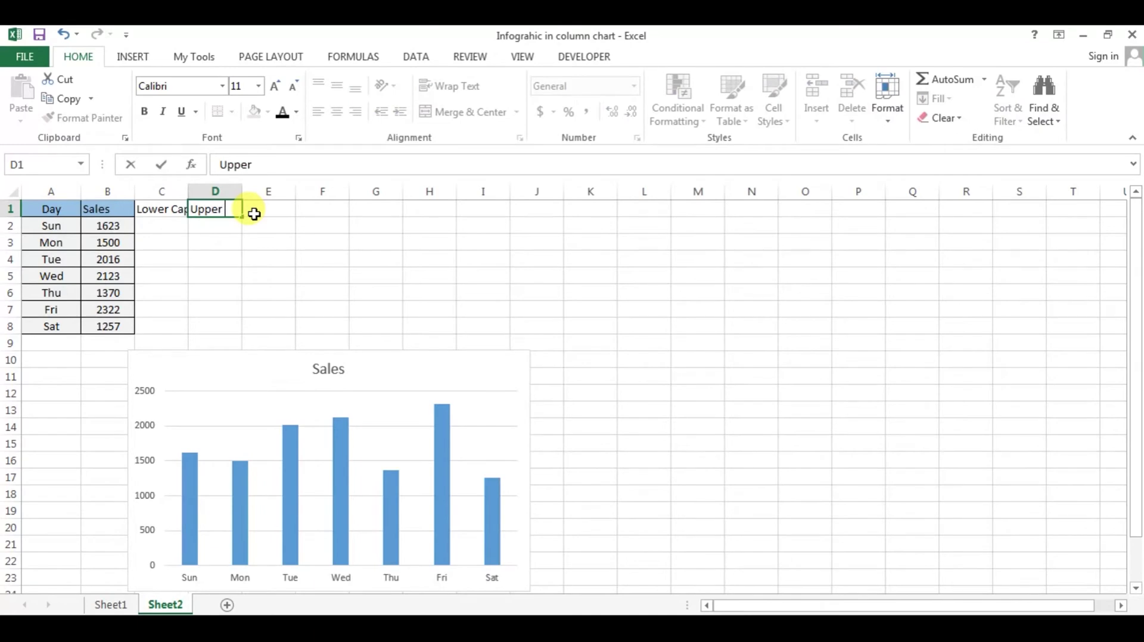
key(Return)
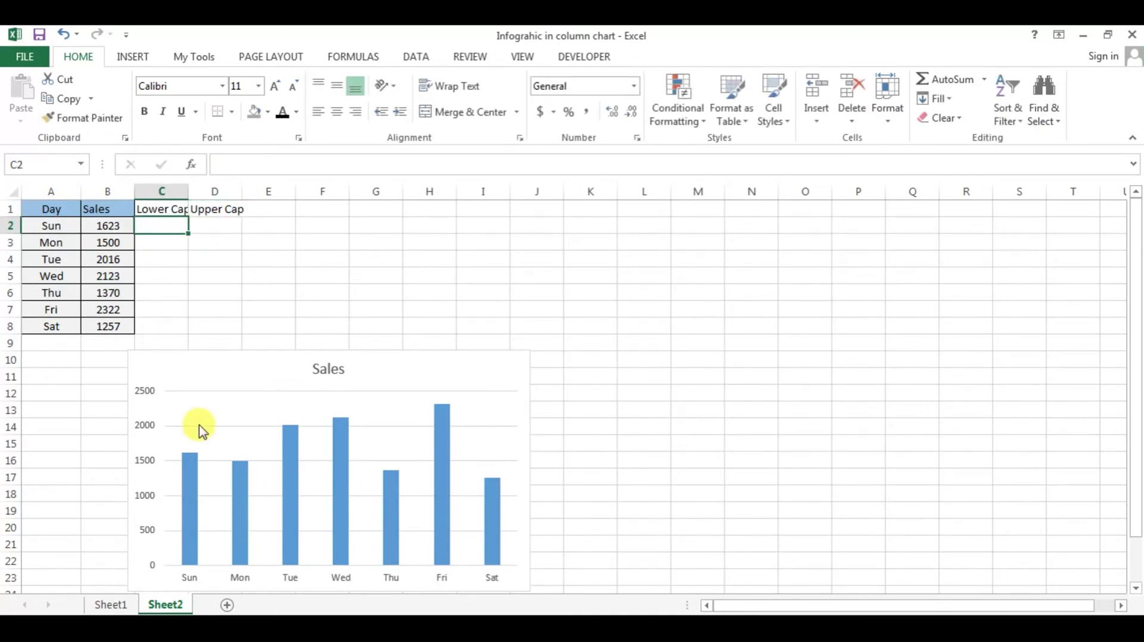
Step: Autofit the width of column C to its Lower Cap header
click(131, 605)
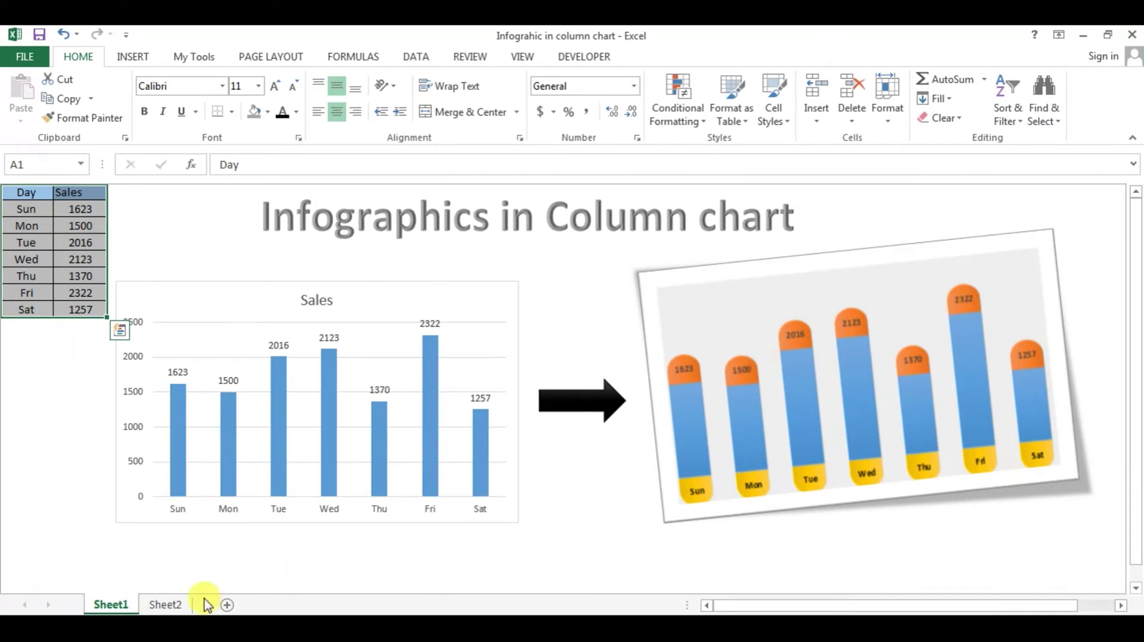
click(167, 604)
click(259, 266)
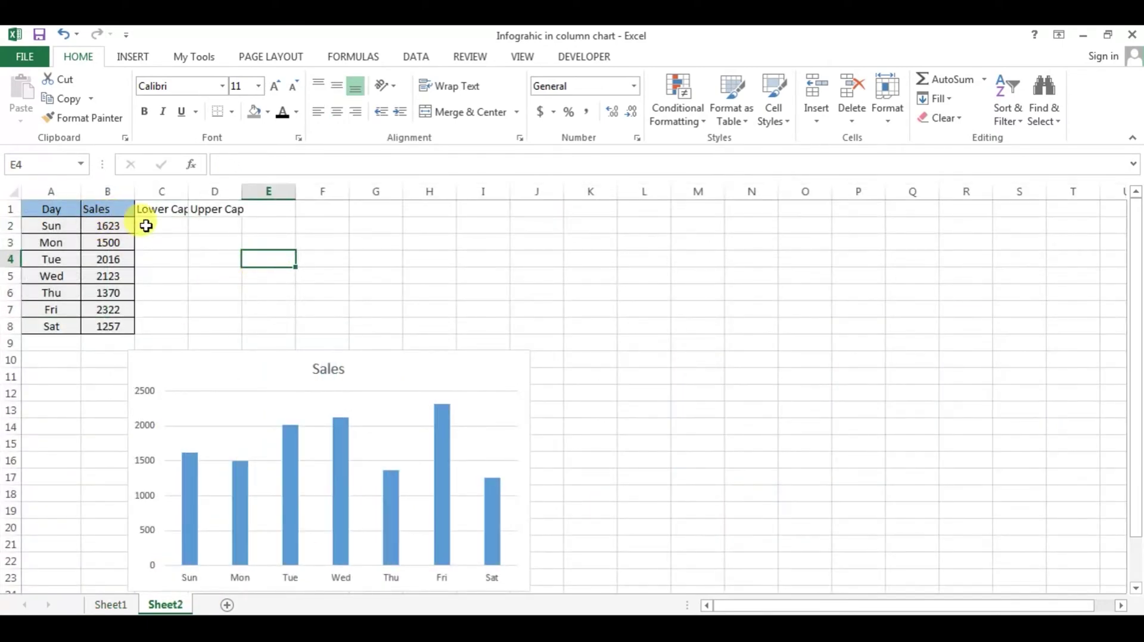
click(169, 225)
double_click(192, 191)
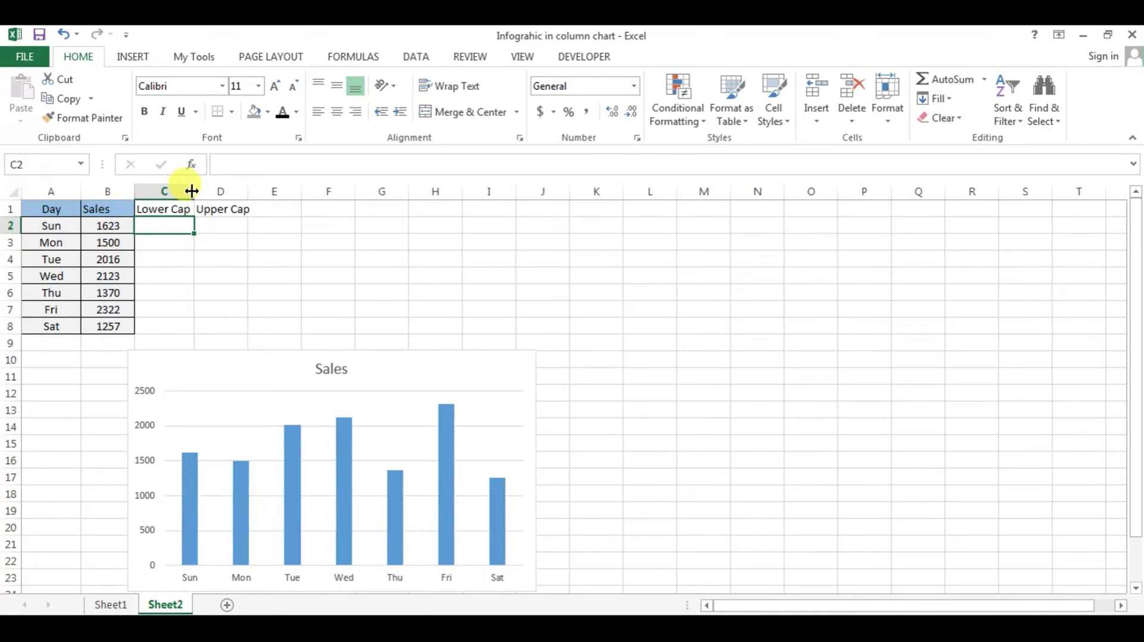
Step: Calculate the average of the sales values in C2 with the formula =AVERAGE(B2:B8)
drag(107, 226, 104, 327)
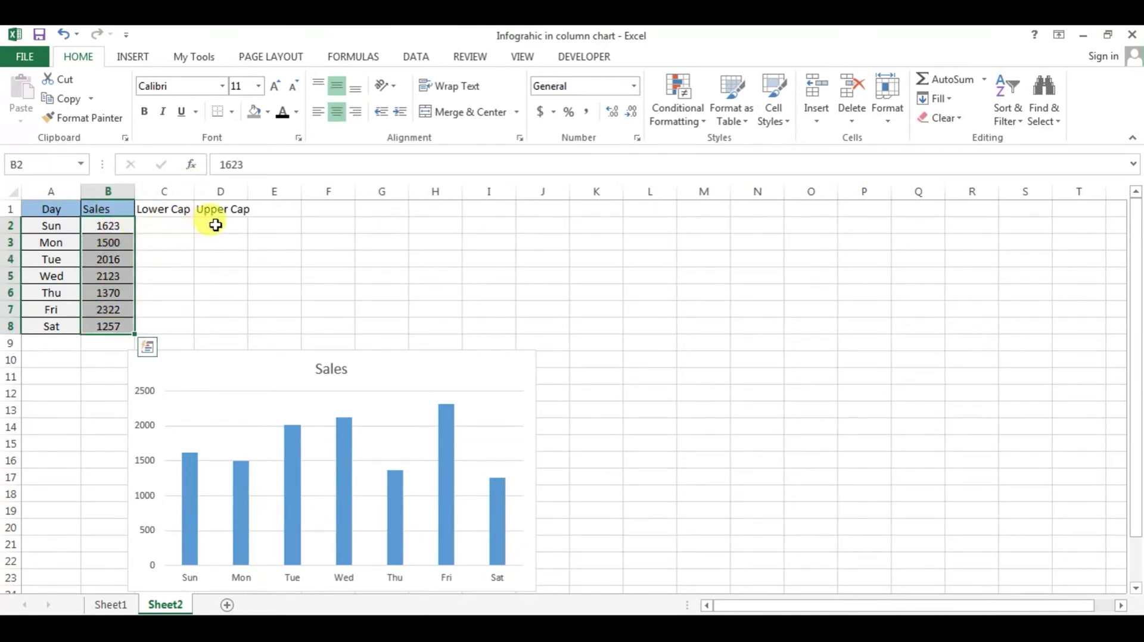
click(166, 224)
text(=av)
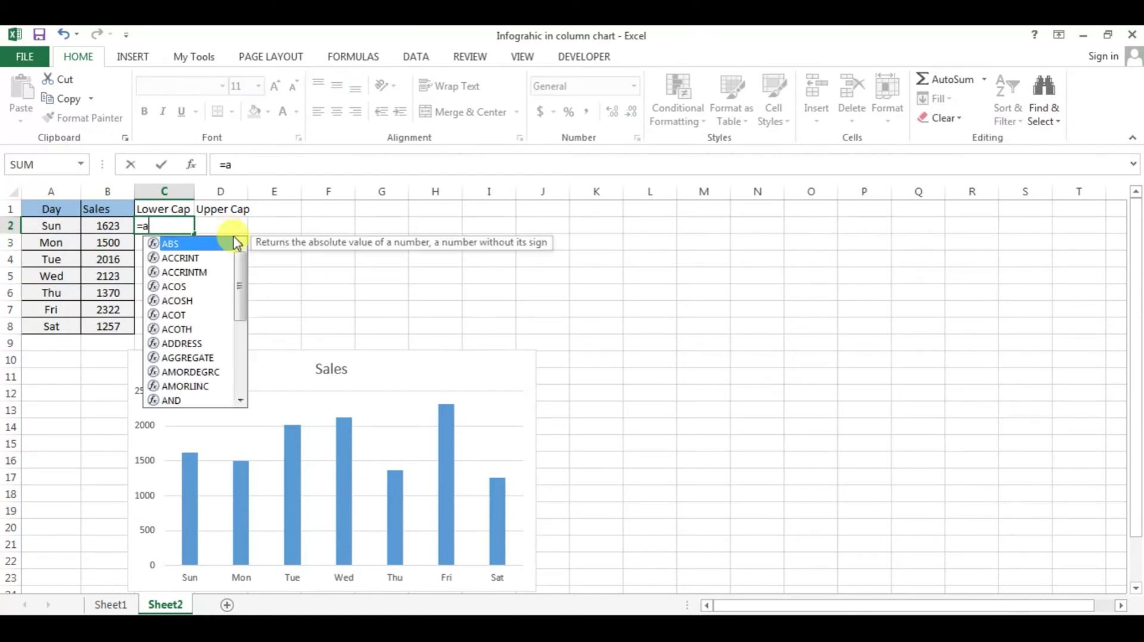
key(Down)
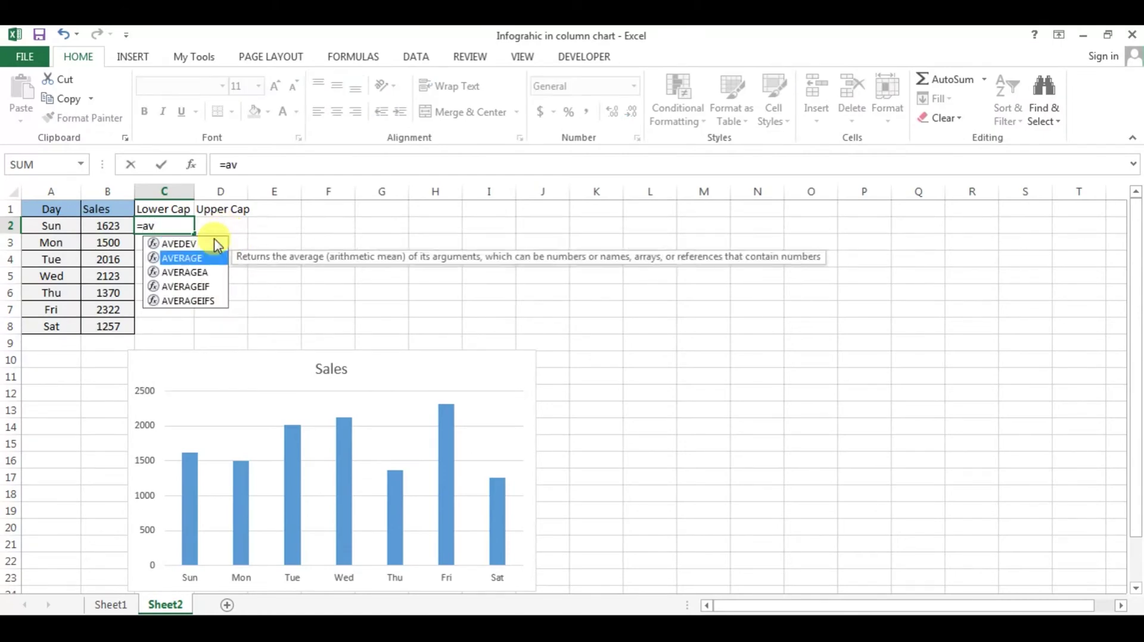
key(Tab)
key(Left)
key(ctrl+shift+Down)
key(ctrl+Return)
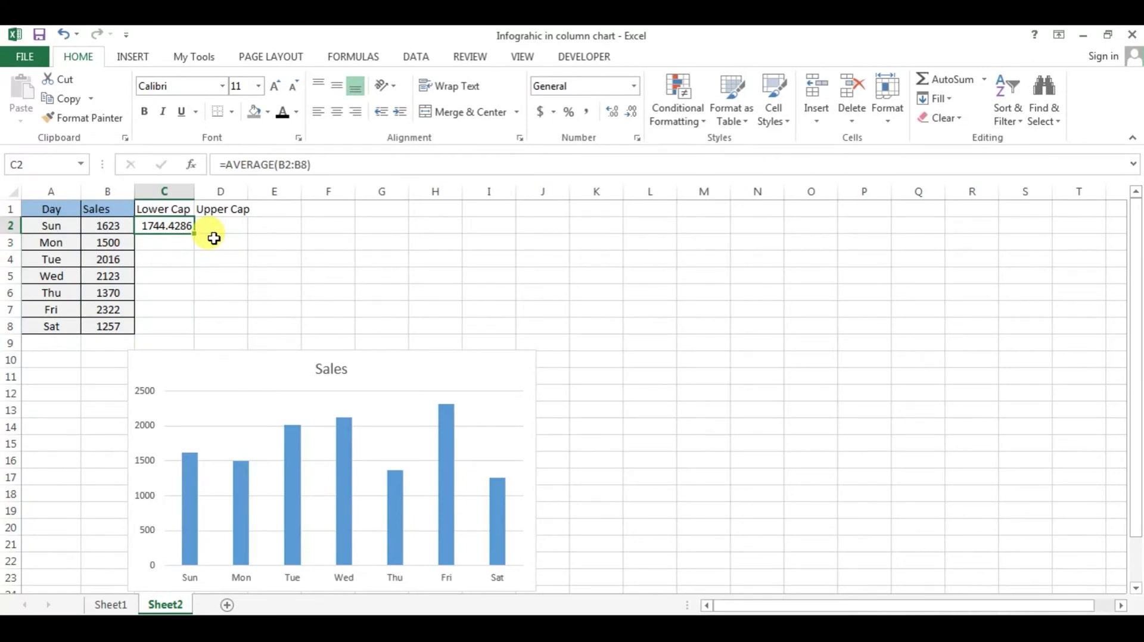
Step: Calculate a quarter of the average sales in C3 with the formula =C2/4
key(Down)
text(=)
key(Up)
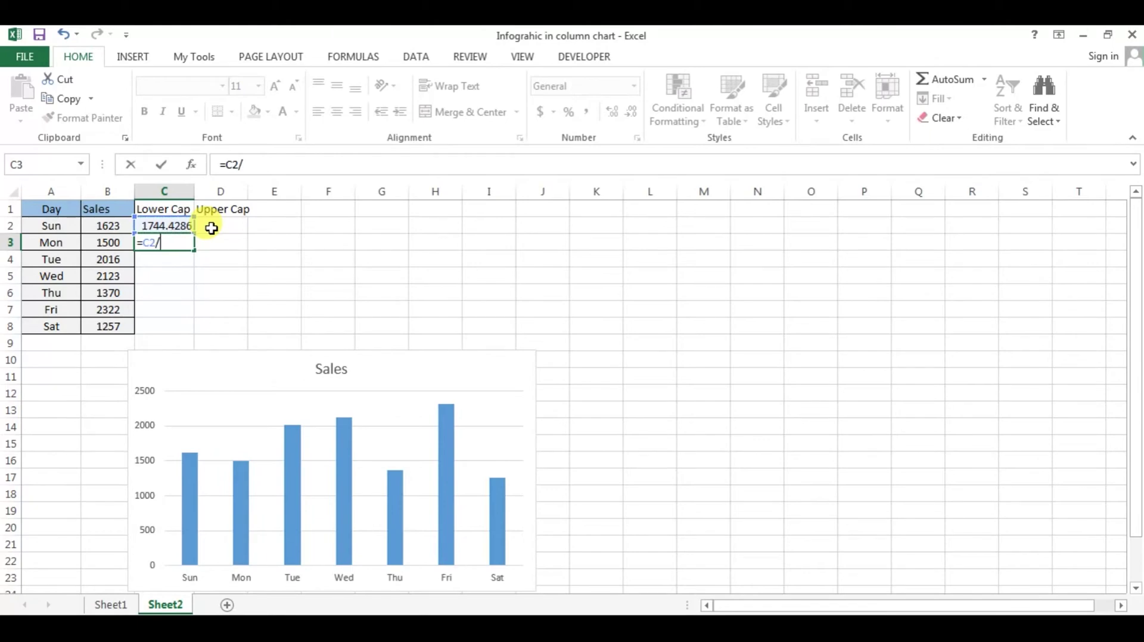
text(/4)
key(Return)
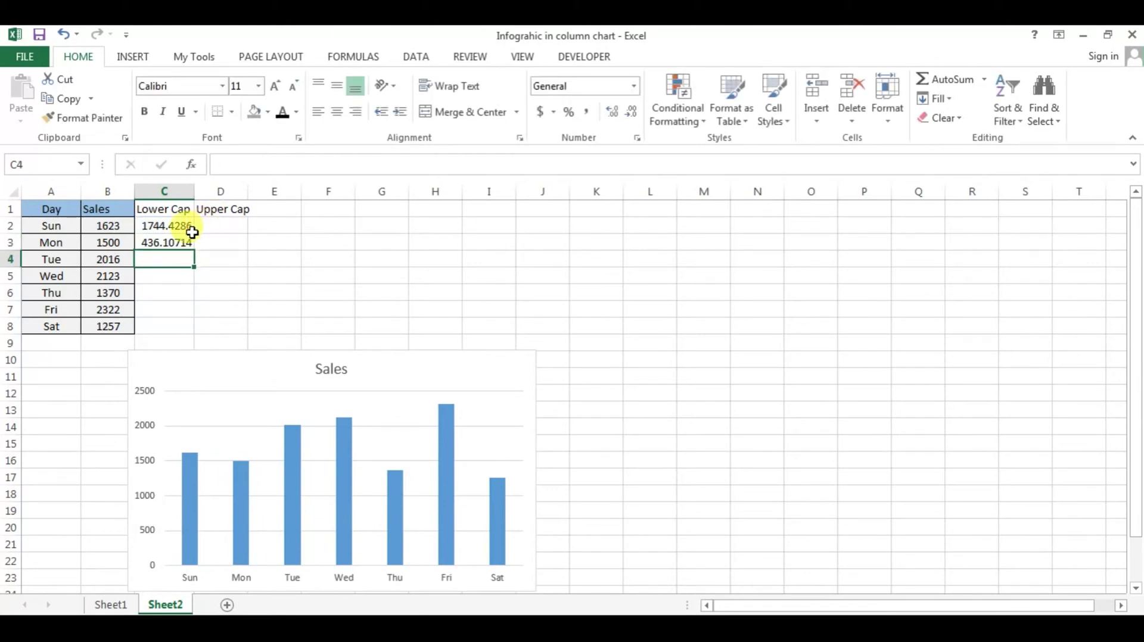
Step: Fill the Lower Cap and Upper Cap cells C2:D8 with the value 450
click(155, 241)
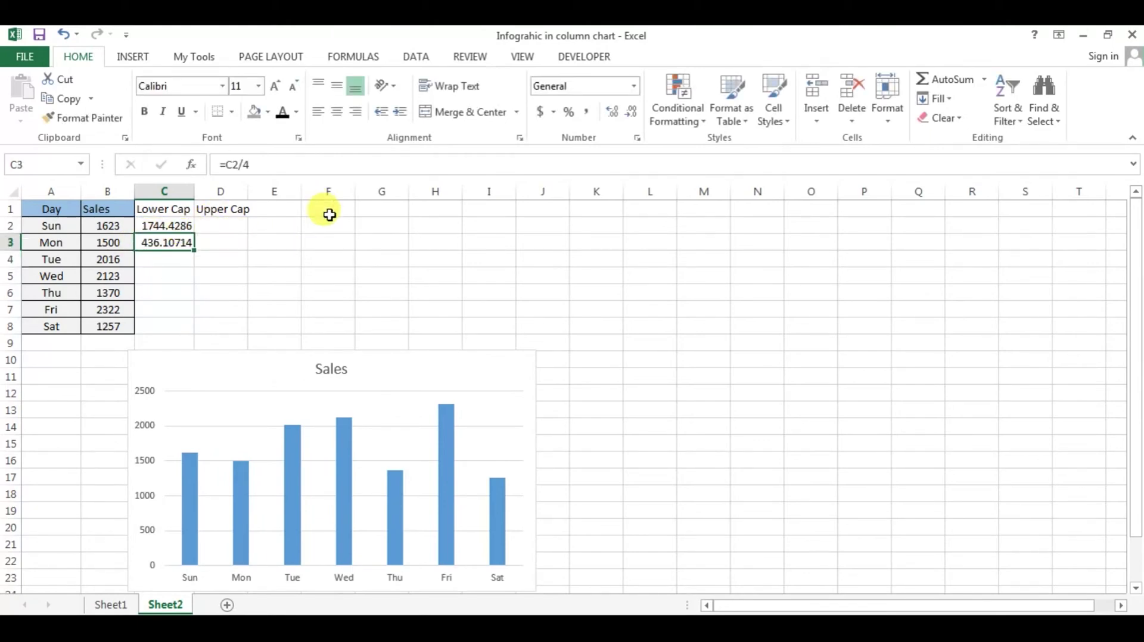
key(Up)
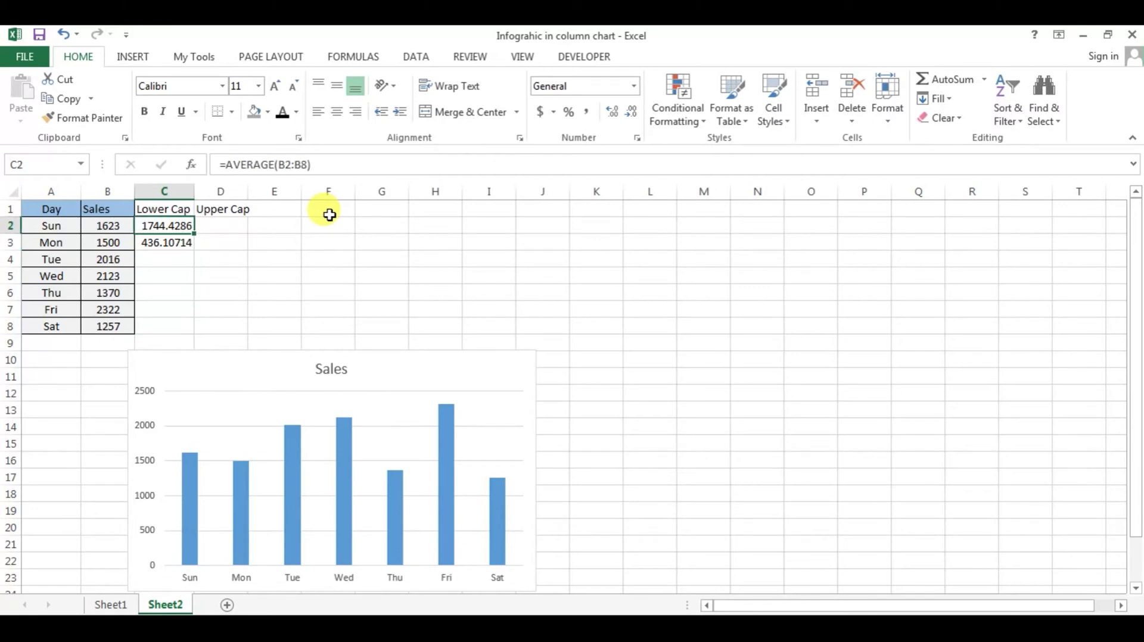
key(shift+Right)
key(shift+Down)
key(shift+Down)
key(shift+Down)
key(shift+Down)
key(shift+Down)
key(shift+Down)
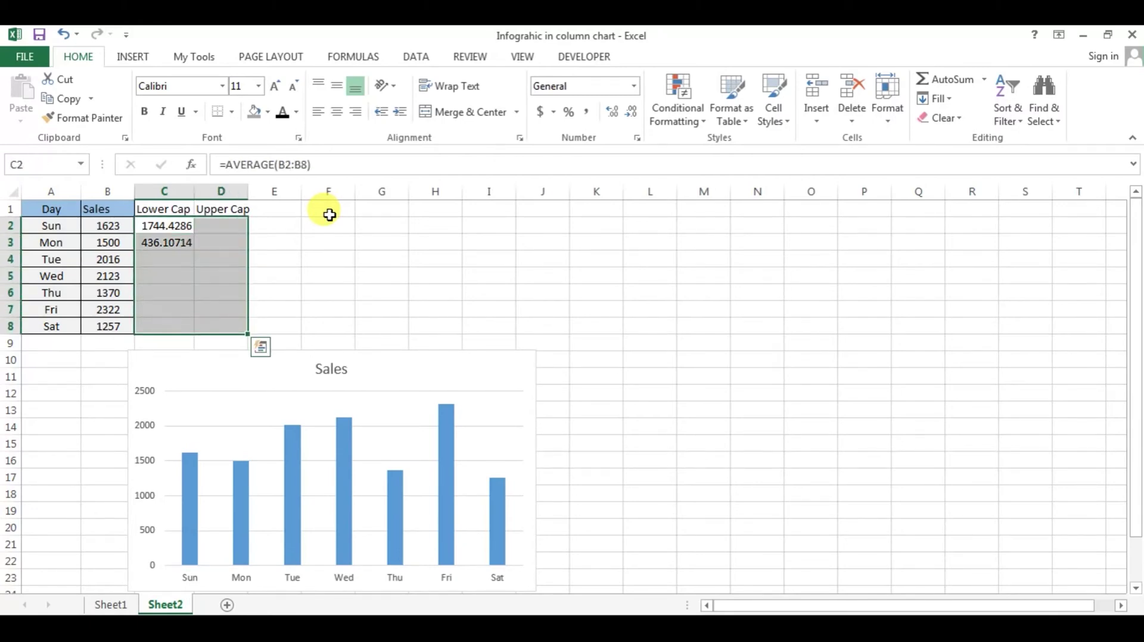
text(450)
key(ctrl+Return)
Step: Insert a 2-D stacked column chart from A1:D8 and place it in the empty area right of the Sales chart
drag(330, 214, 329, 228)
drag(176, 225, 235, 325)
drag(51, 208, 230, 325)
click(134, 58)
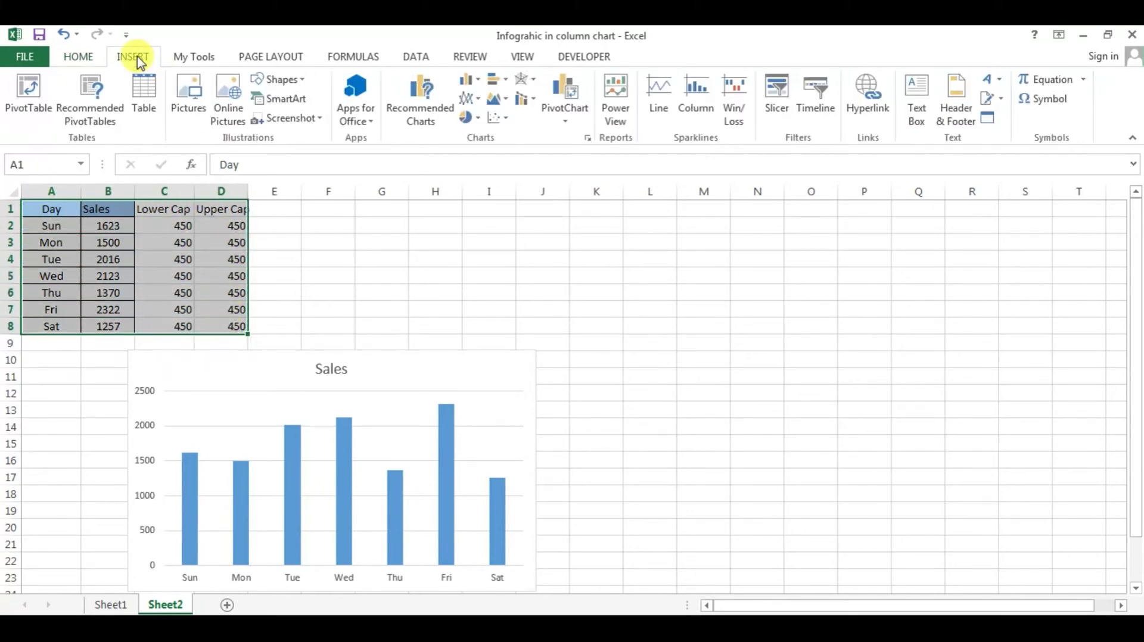
click(478, 82)
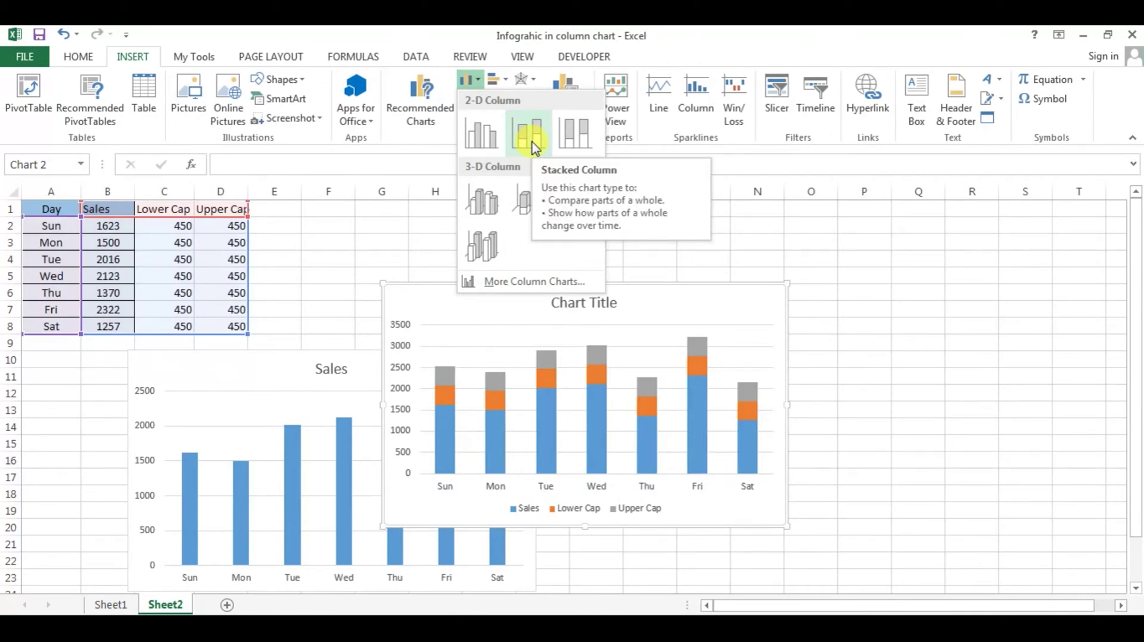
click(534, 146)
drag(536, 286, 741, 222)
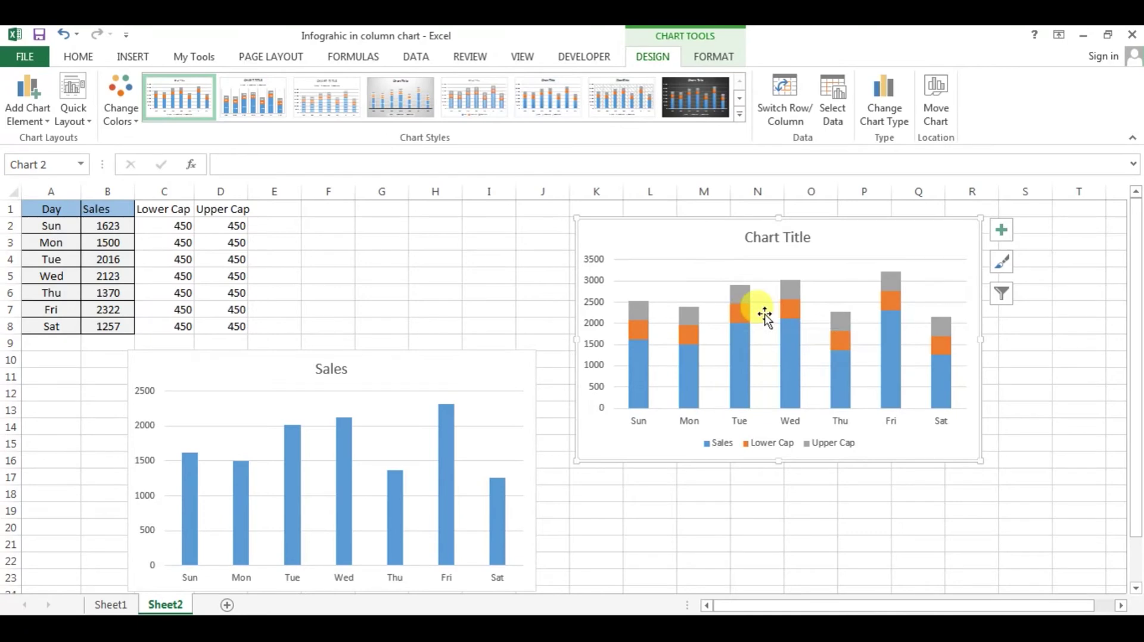
Step: Reorder the stacked chart's data series so that Upper Cap comes first, ahead of Sales and Lower Cap
right_click(746, 322)
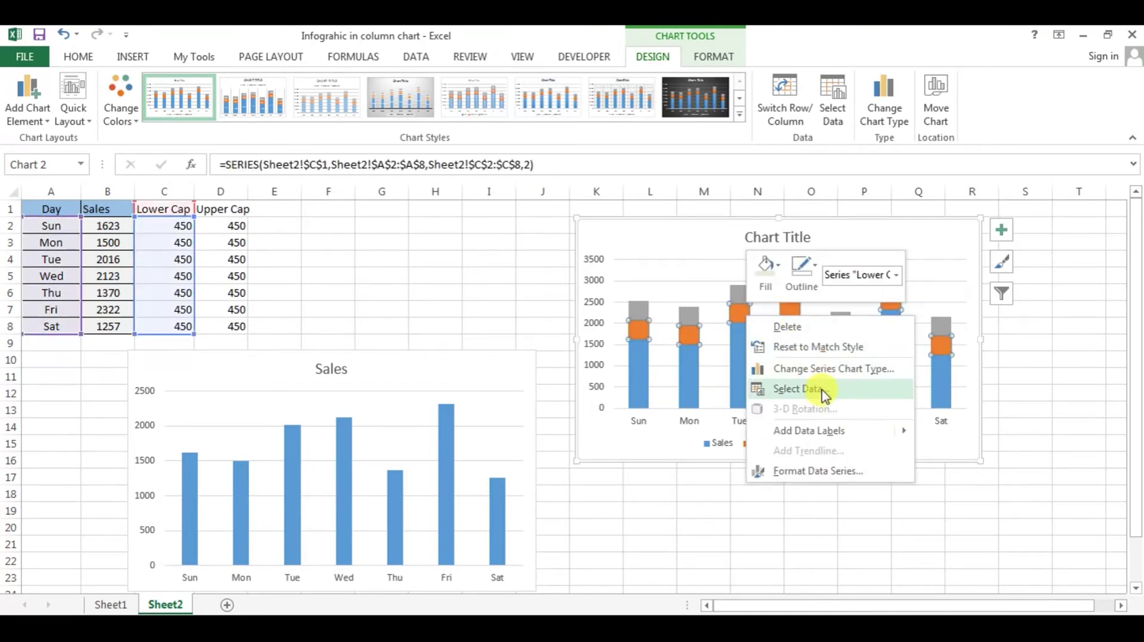
click(825, 391)
drag(563, 190, 855, 200)
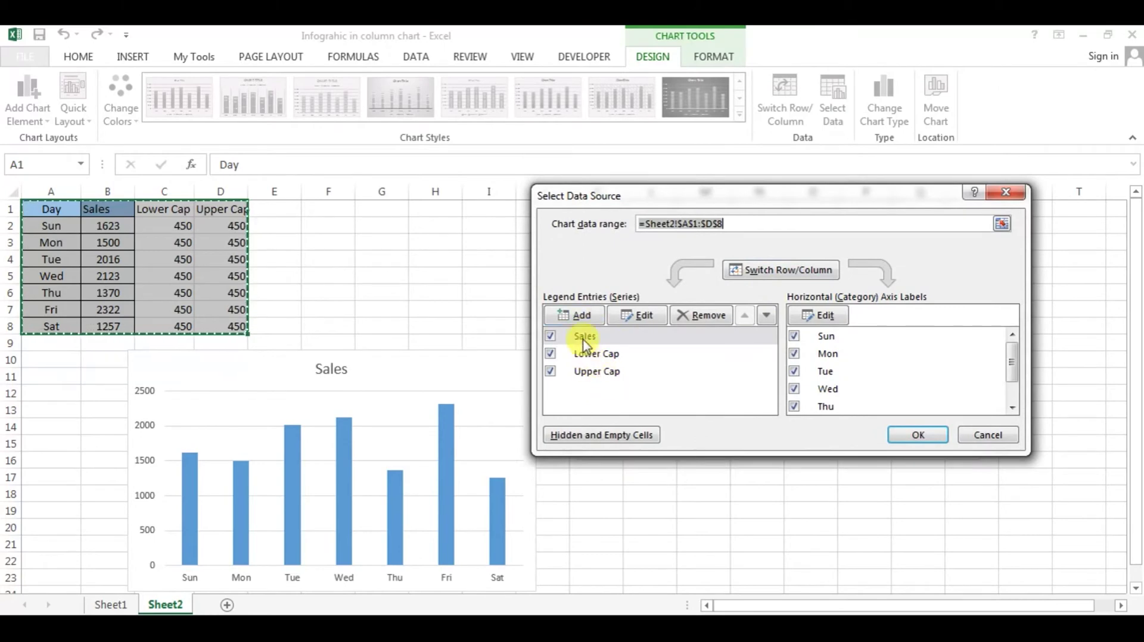
click(590, 372)
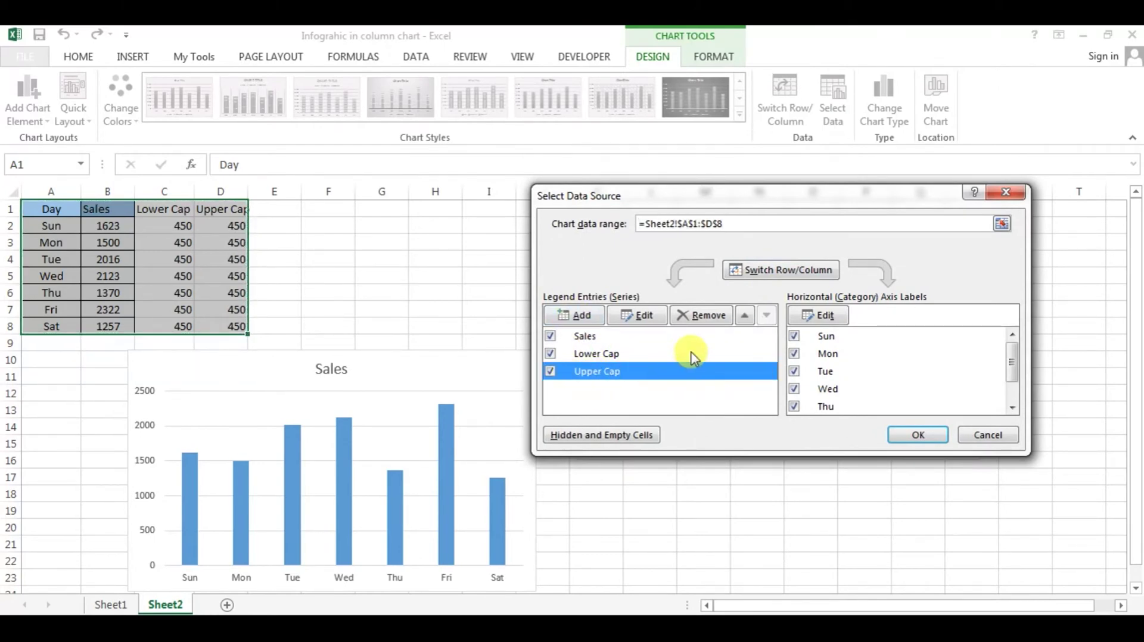
click(745, 315)
click(745, 315)
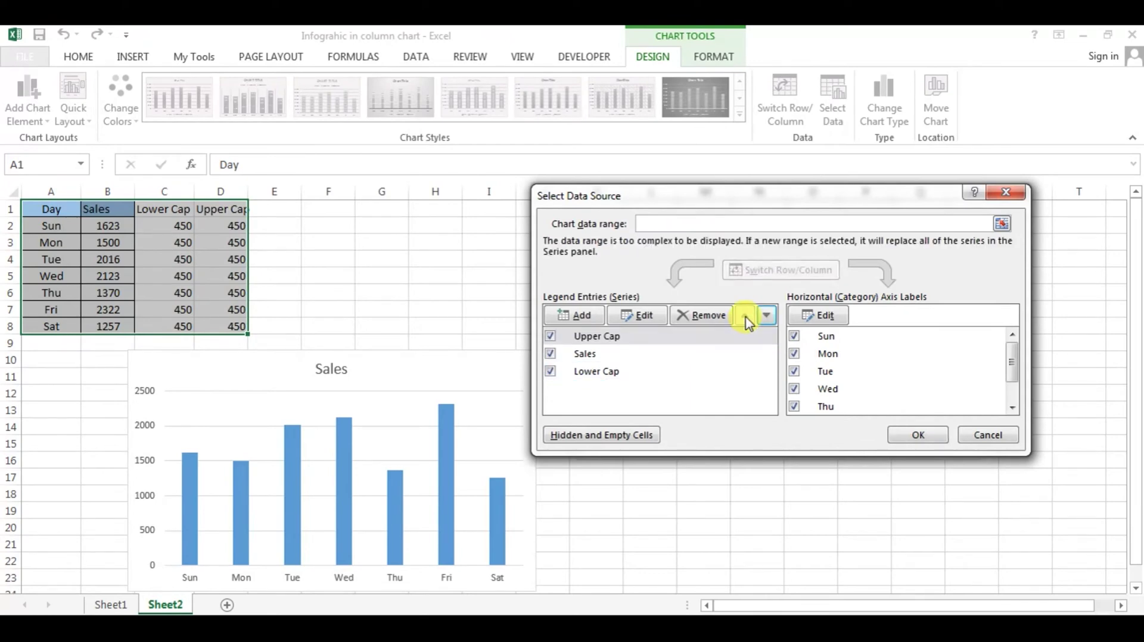
click(913, 435)
click(706, 477)
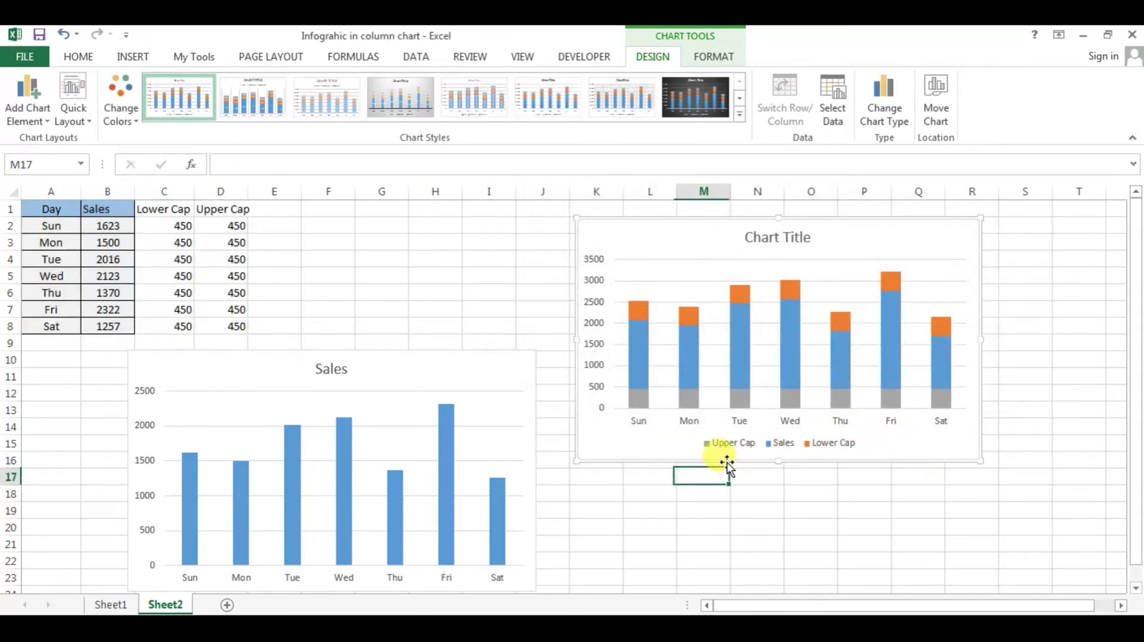
Step: Move the Sales chart down and left to below the data table, and shift the stacked chart slightly left
click(647, 310)
click(639, 398)
click(635, 359)
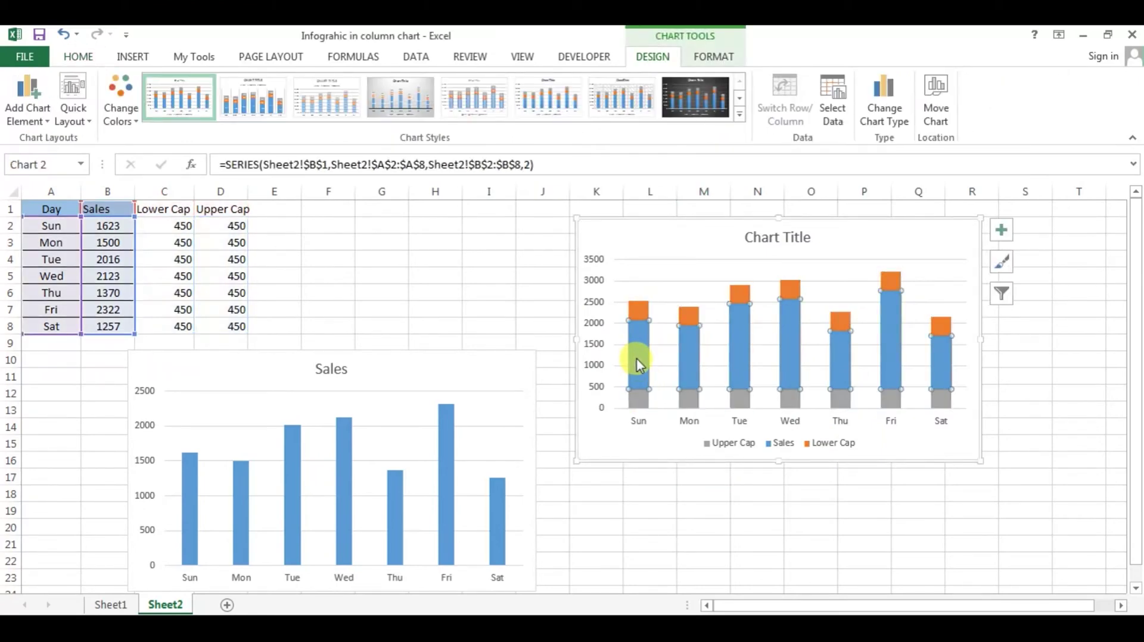
drag(498, 357, 410, 370)
click(659, 217)
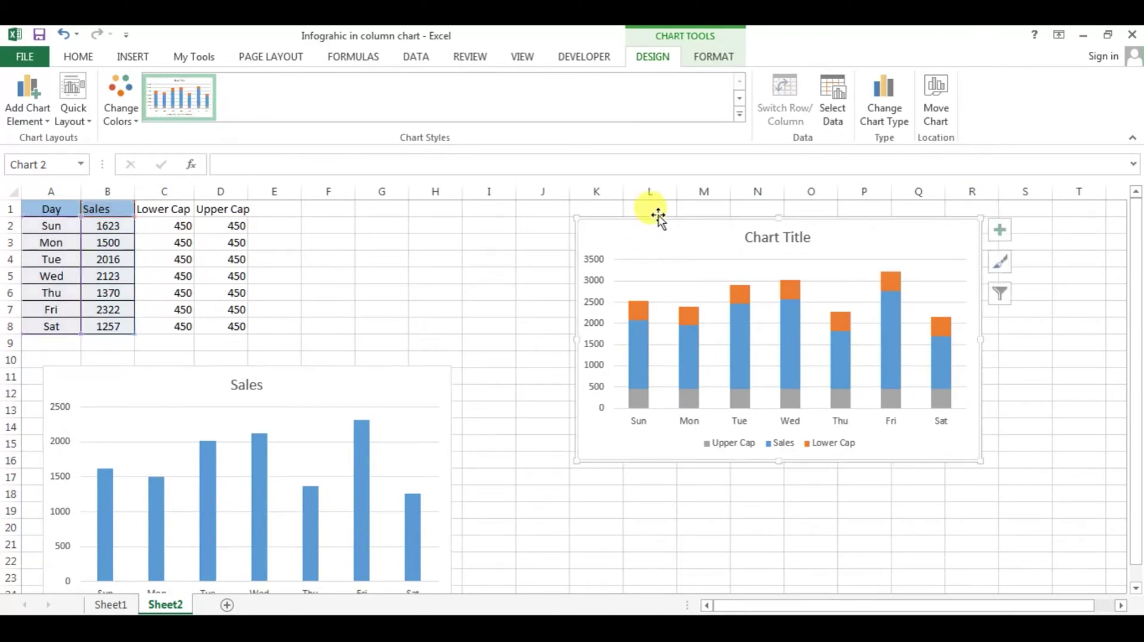
drag(659, 217, 613, 216)
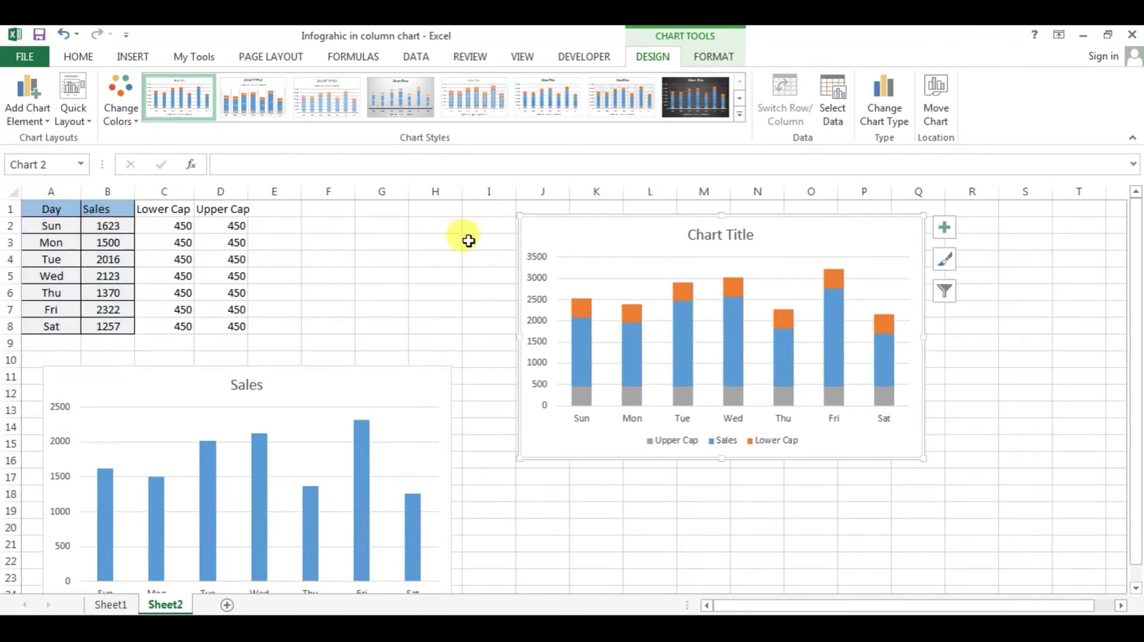
Step: Insert a D-shaped flowchart delay shape, 0.67" by 0.67", in the empty cells below the stacked chart
click(438, 255)
click(132, 58)
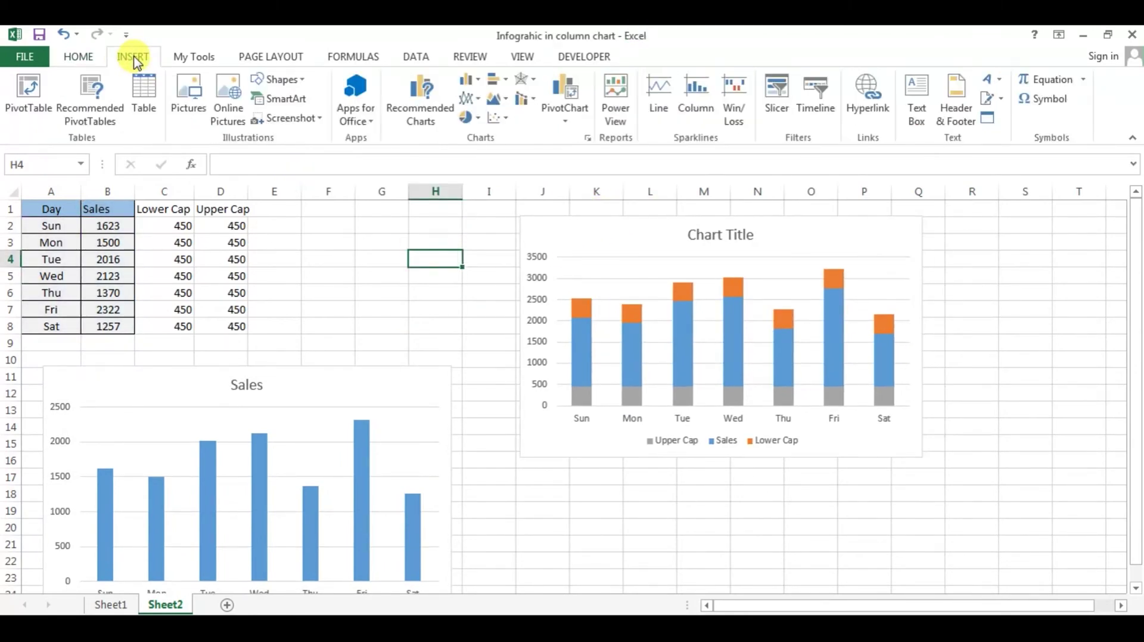
click(298, 83)
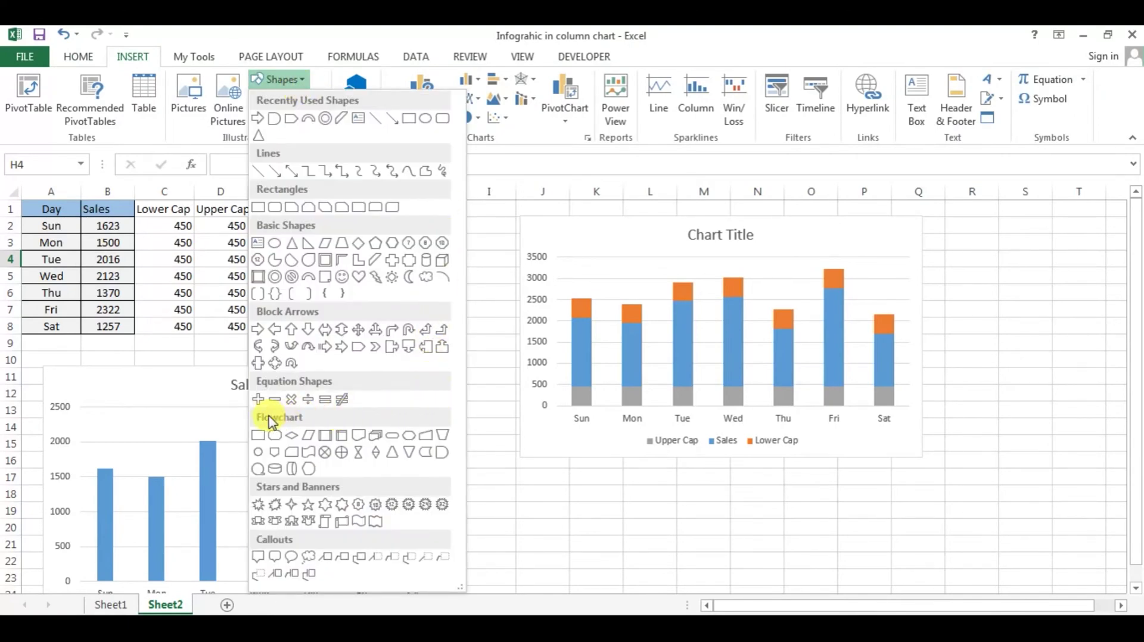
click(444, 455)
click(617, 497)
click(738, 534)
click(659, 526)
drag(658, 525, 627, 524)
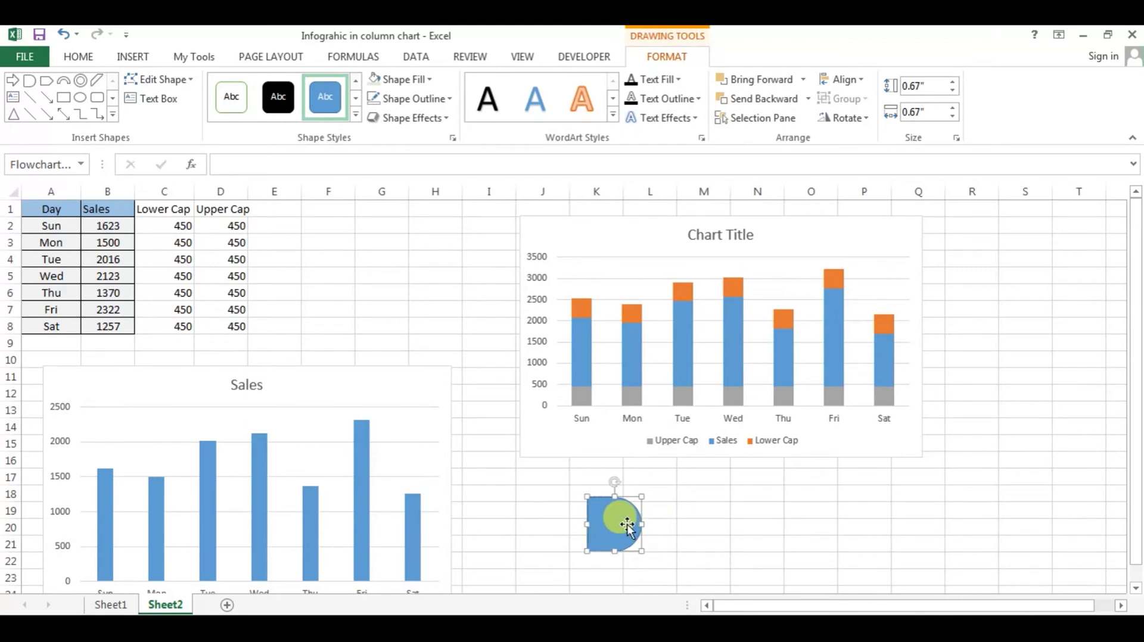
Step: Duplicate the D-shaped flowchart shape and place the copy to the right of the original
key(ctrl+c)
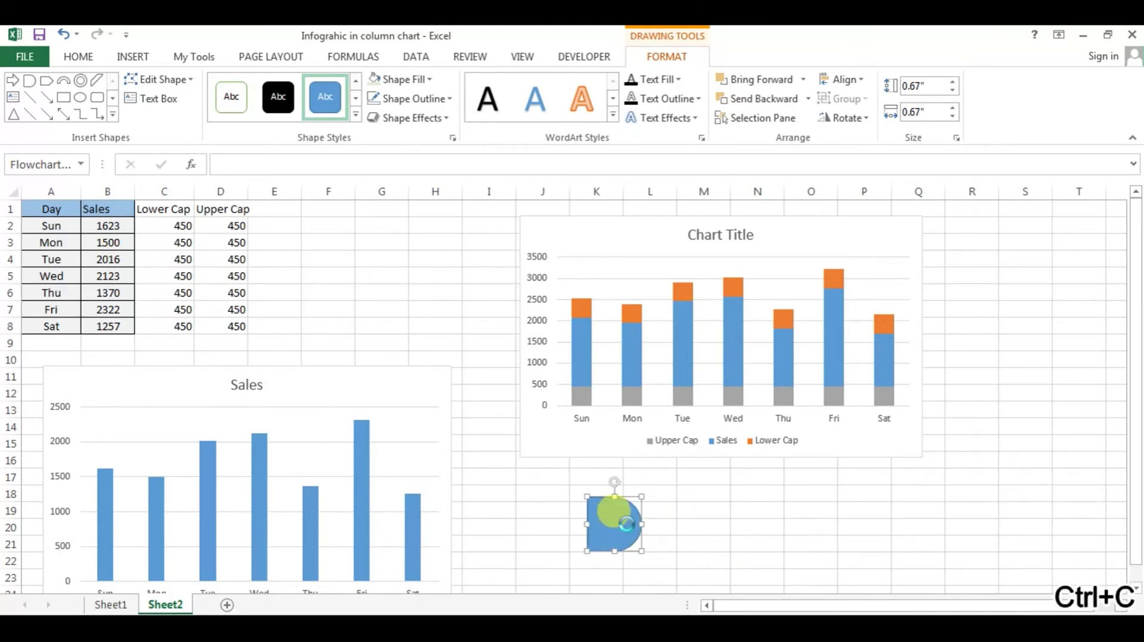
click(722, 499)
key(ctrl+v)
drag(710, 508, 722, 523)
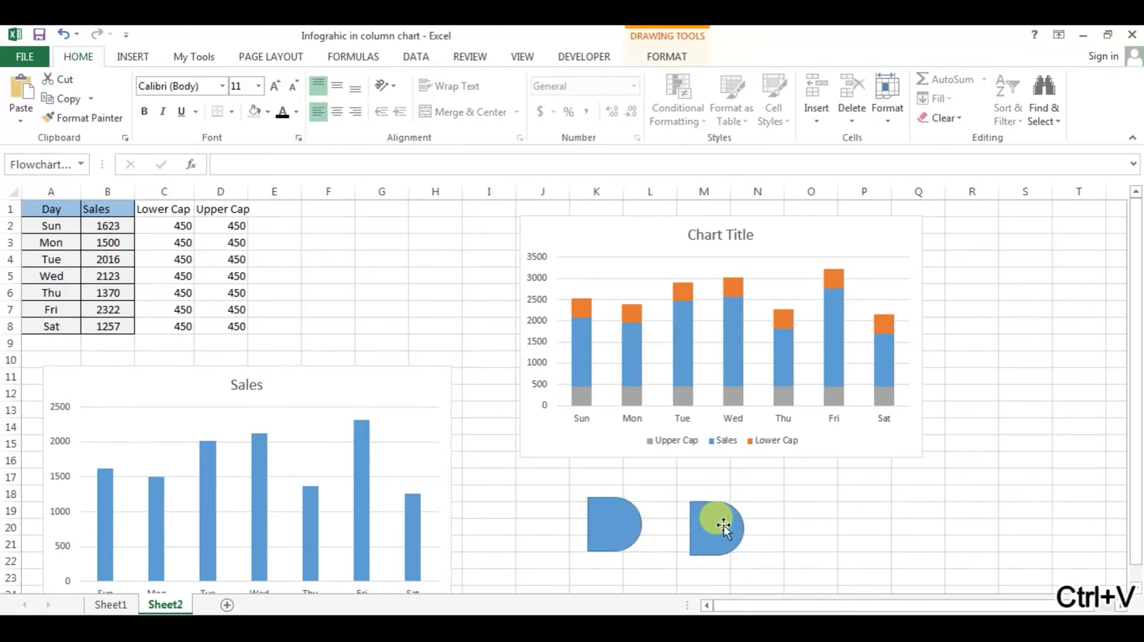
Step: Rotate the copied shape left 90° and the original shape right 90°
click(662, 57)
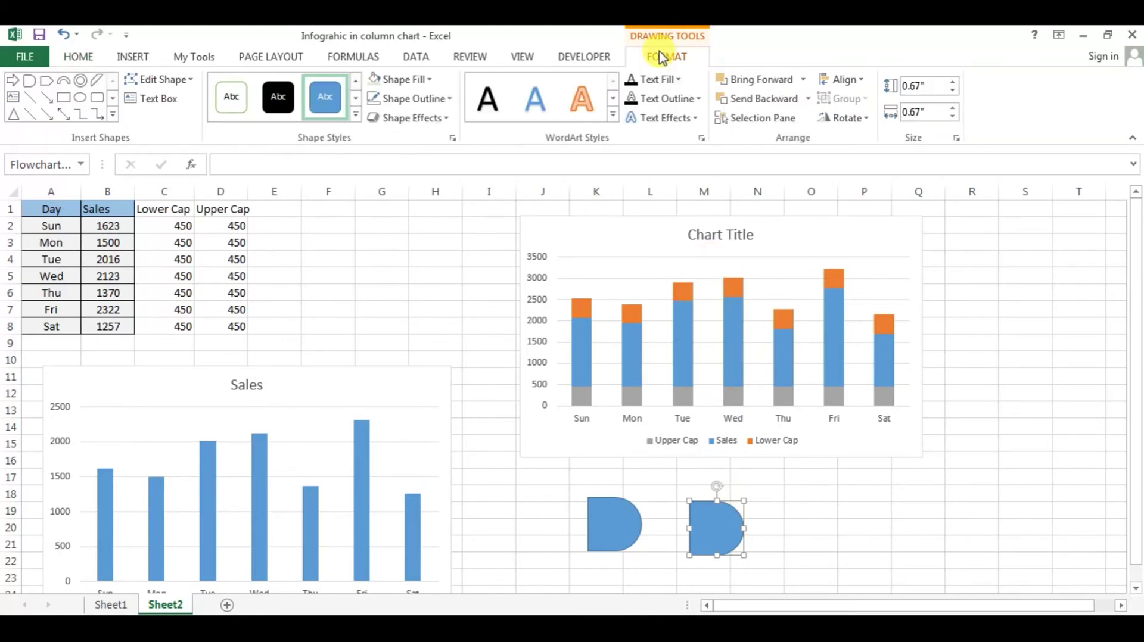
click(845, 117)
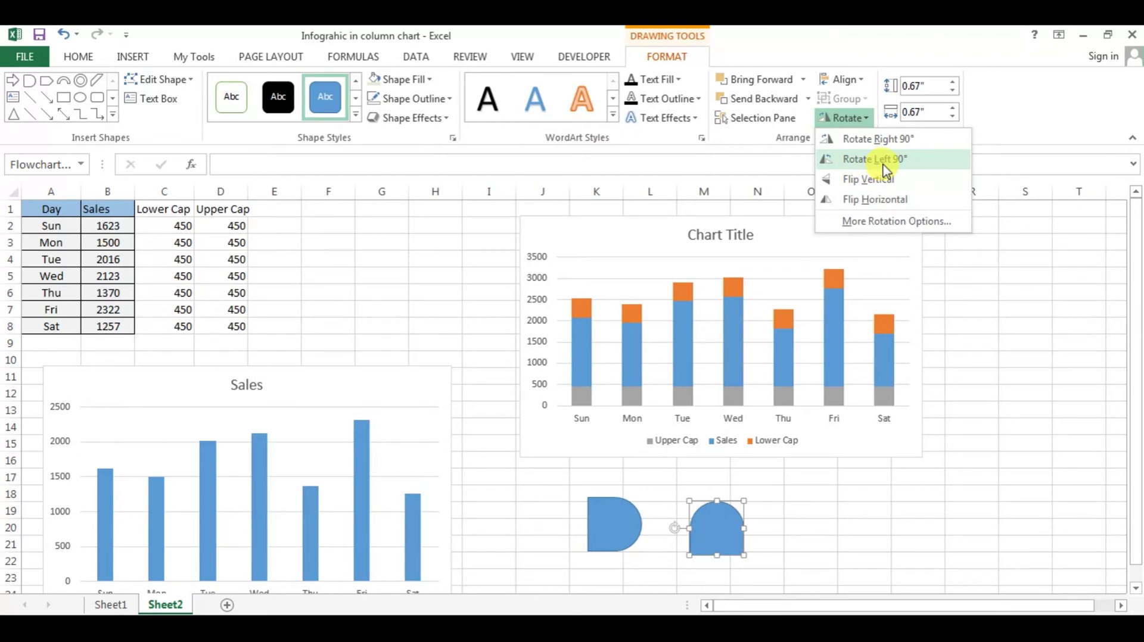
click(887, 160)
click(628, 506)
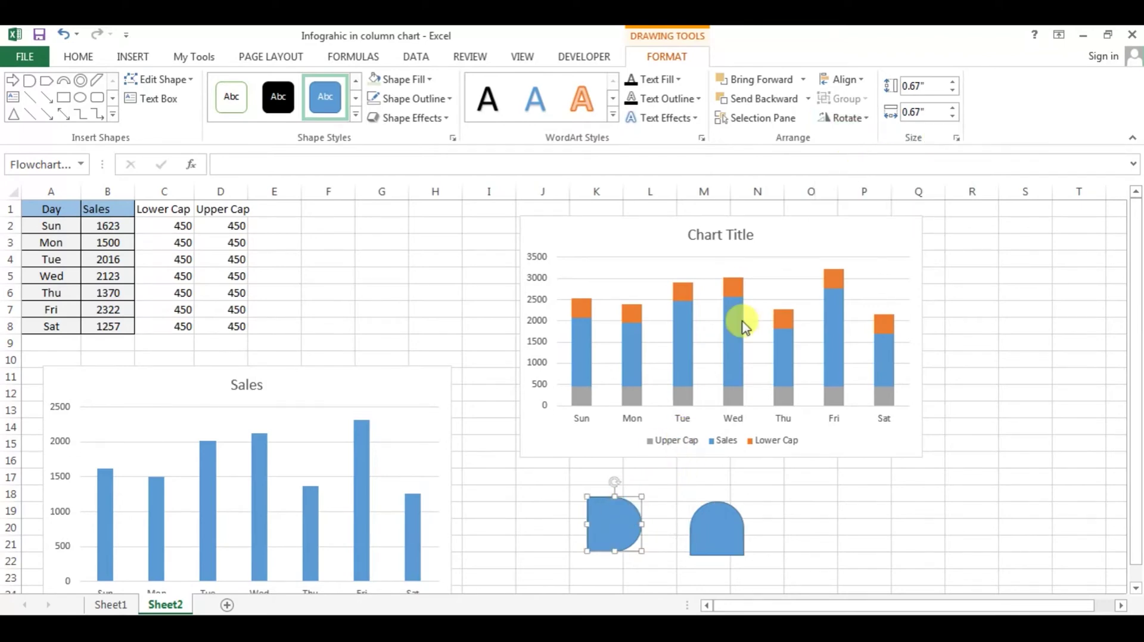
click(846, 117)
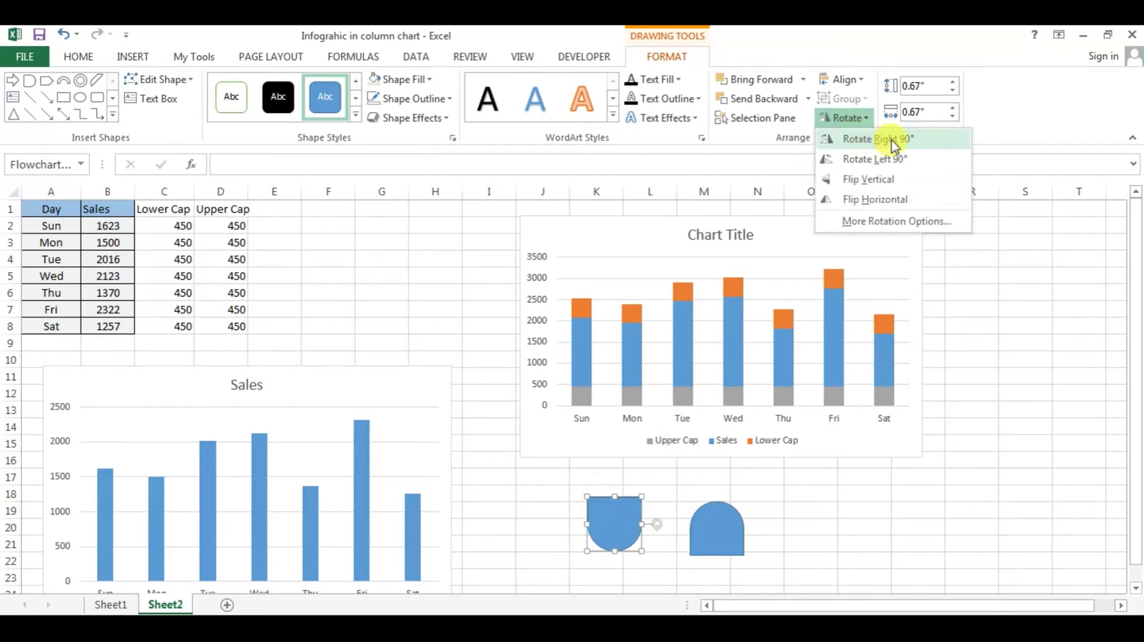
click(893, 143)
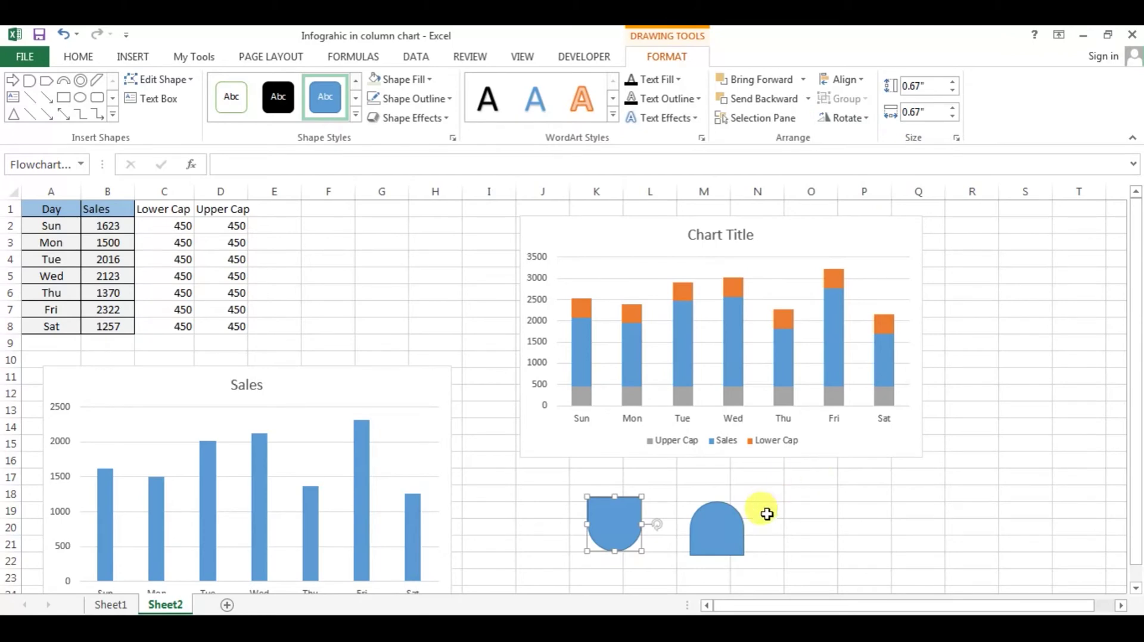
Step: Apply the gold Moderate Effect style to the downward-rounded shape and Moderate Effect - Orange, Accent 2 to the upward-rounded one
click(612, 536)
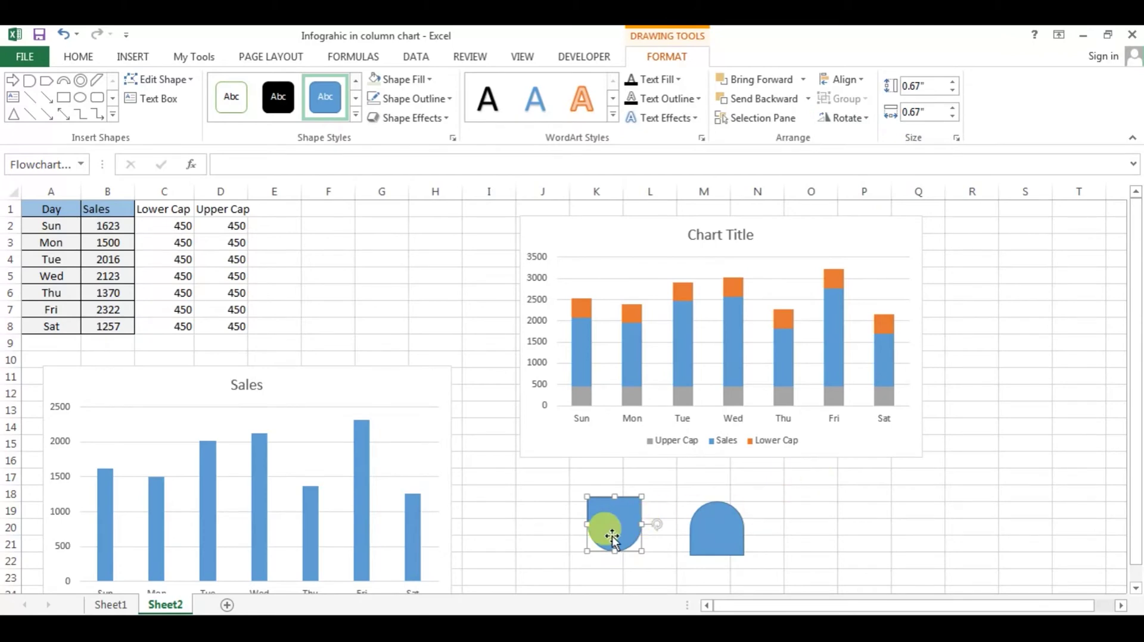
click(357, 120)
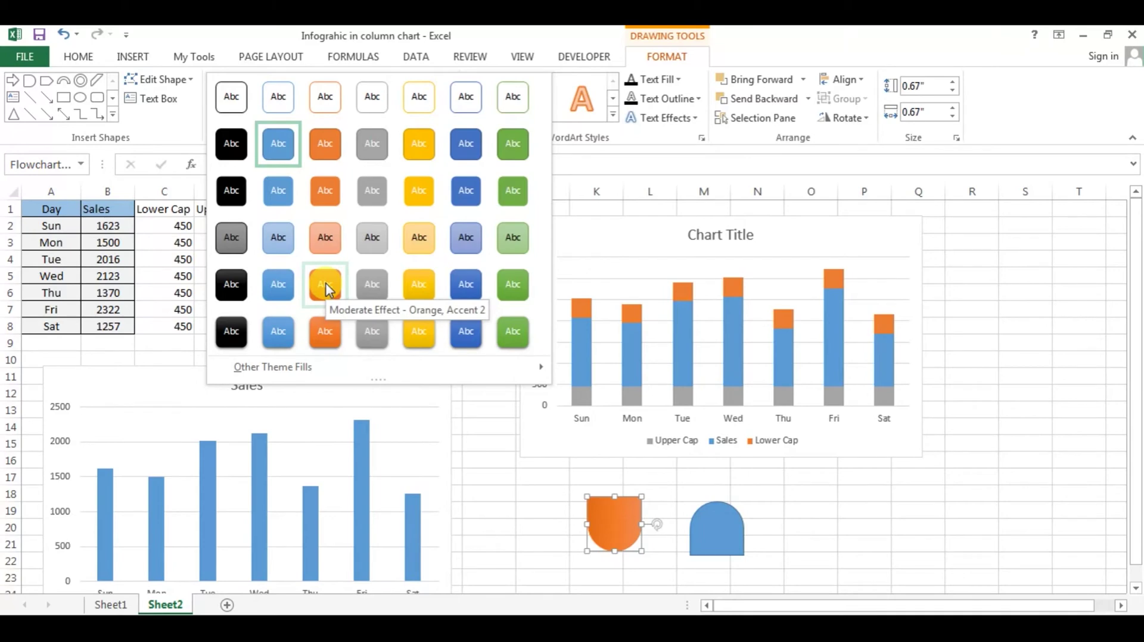
click(426, 292)
click(720, 526)
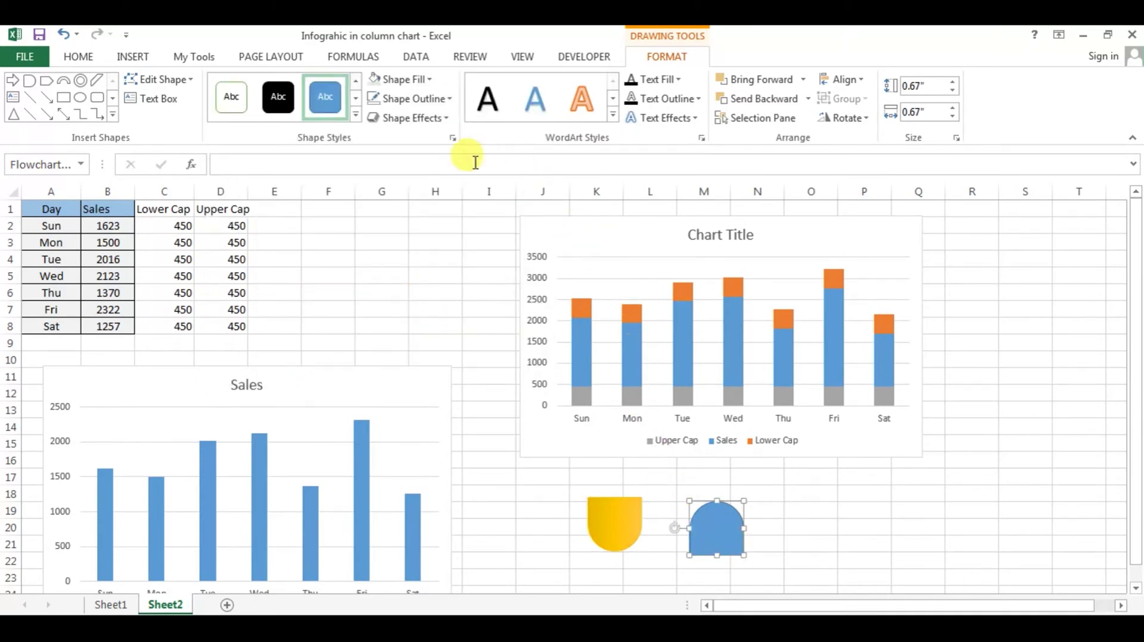
click(356, 117)
click(322, 285)
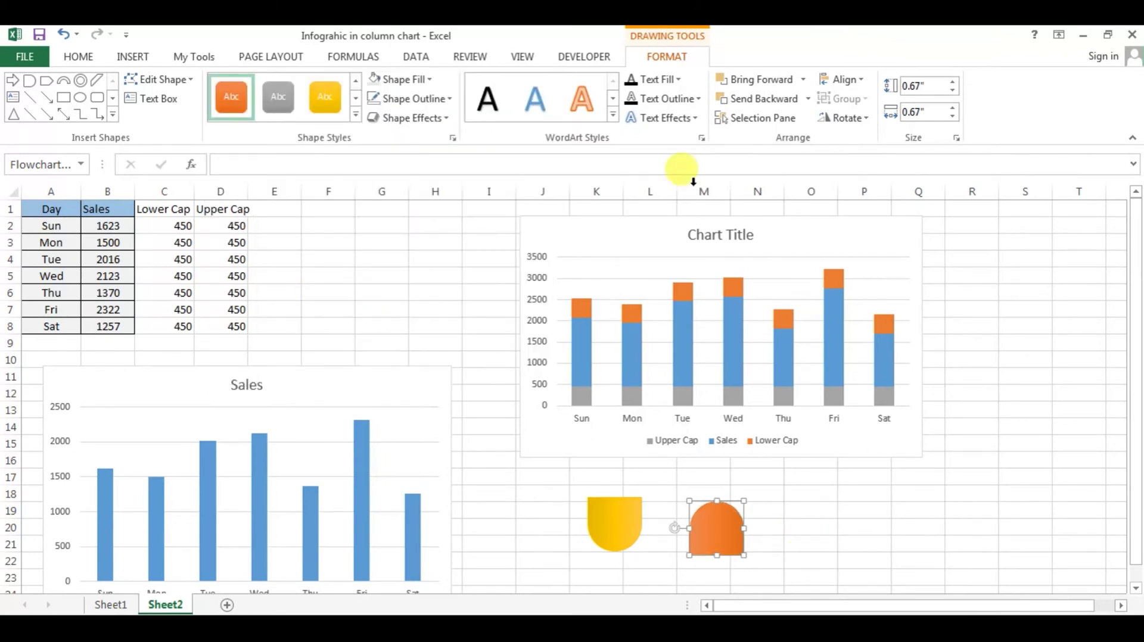
Step: Shift the stacked chart slightly up and left, and remove its axes, chart title, gridlines and legend
drag(608, 223, 582, 214)
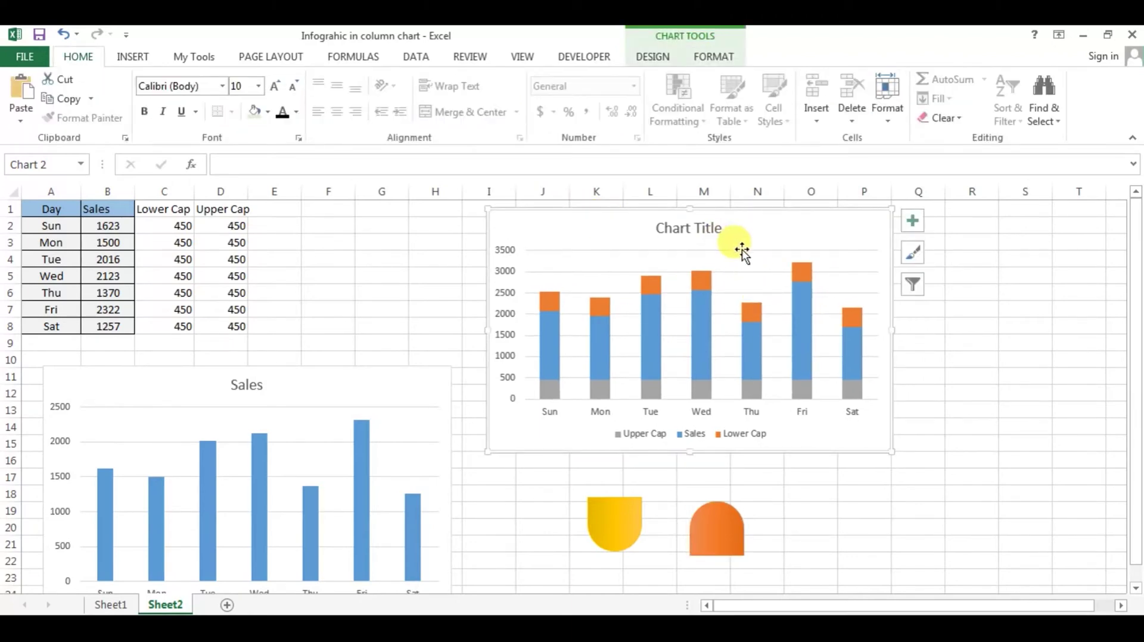
click(916, 229)
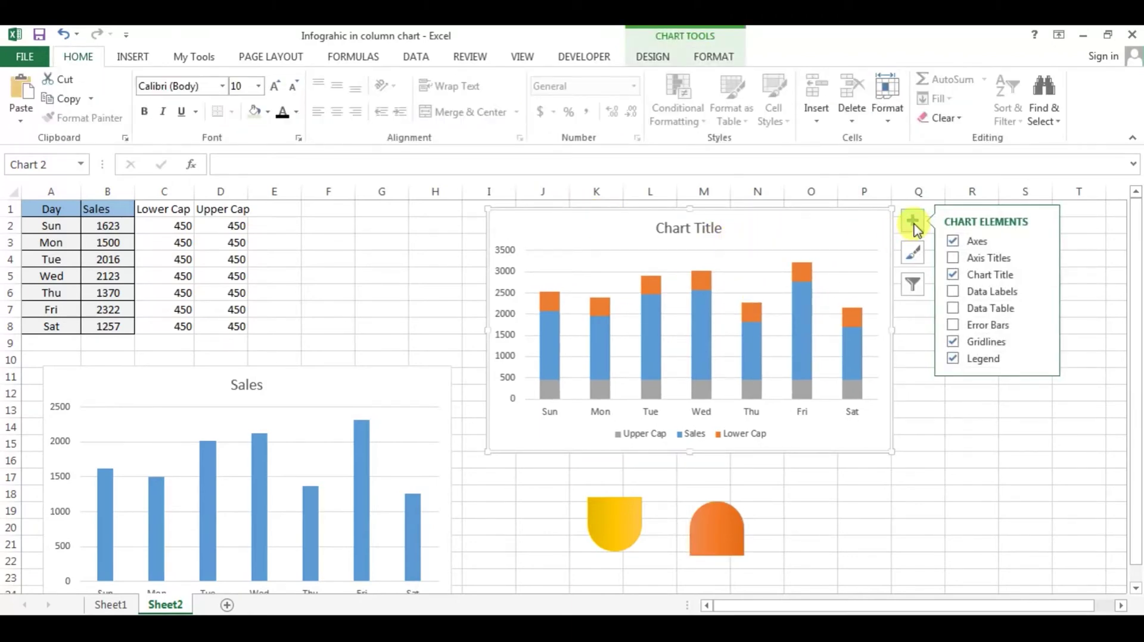
click(952, 240)
click(952, 274)
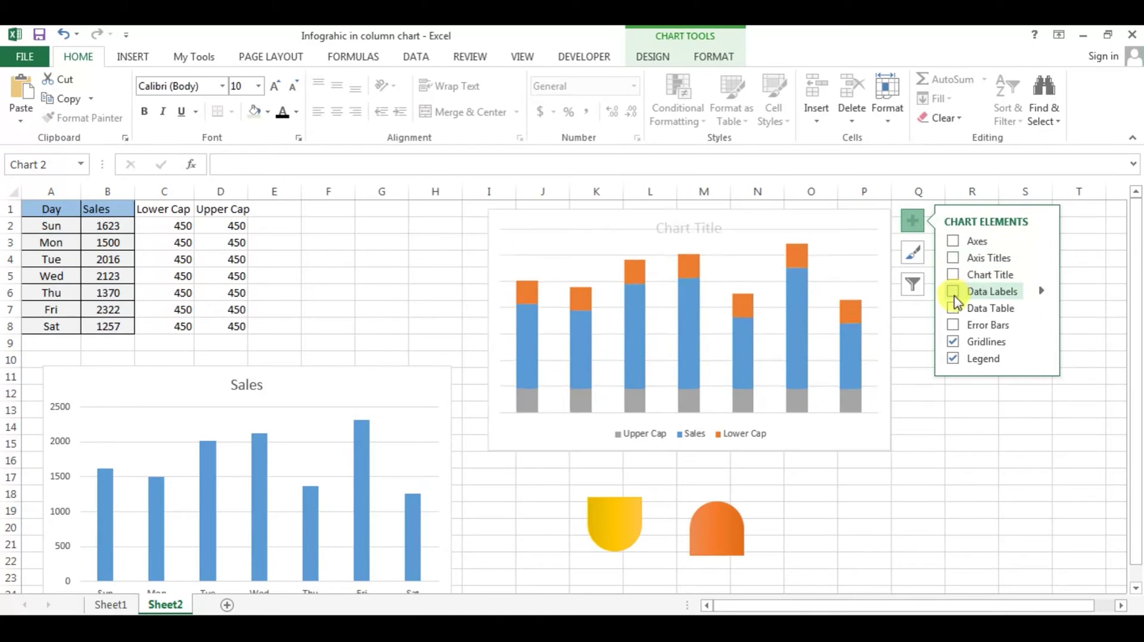
click(953, 342)
click(953, 358)
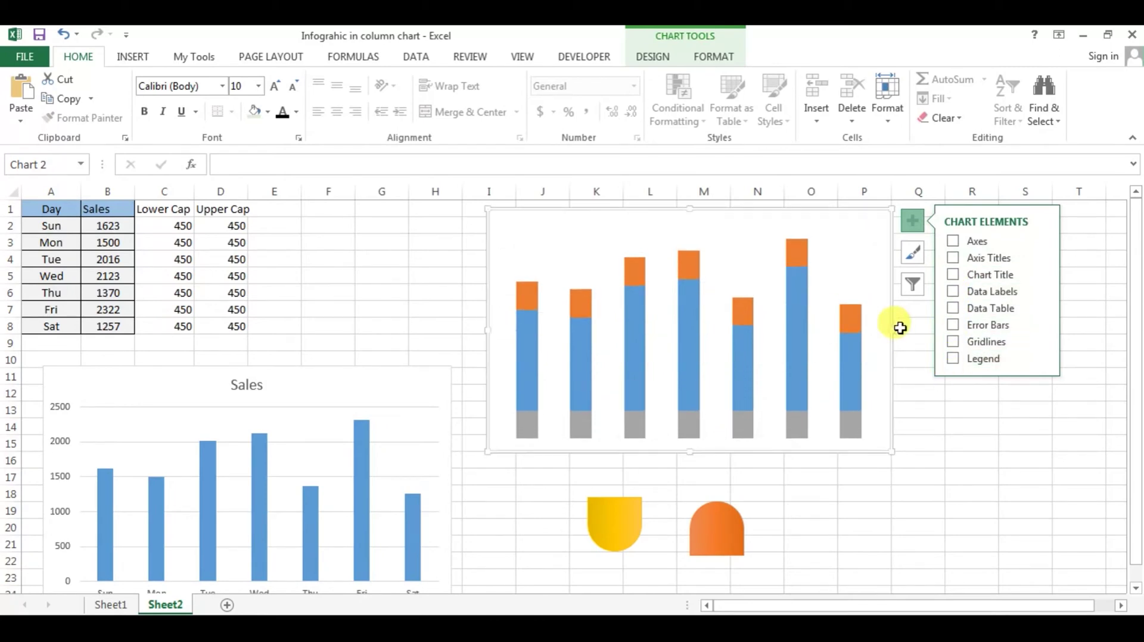
Step: Reduce the gap width of the Sales series to make the stacked chart's columns wider
click(850, 251)
right_click(851, 252)
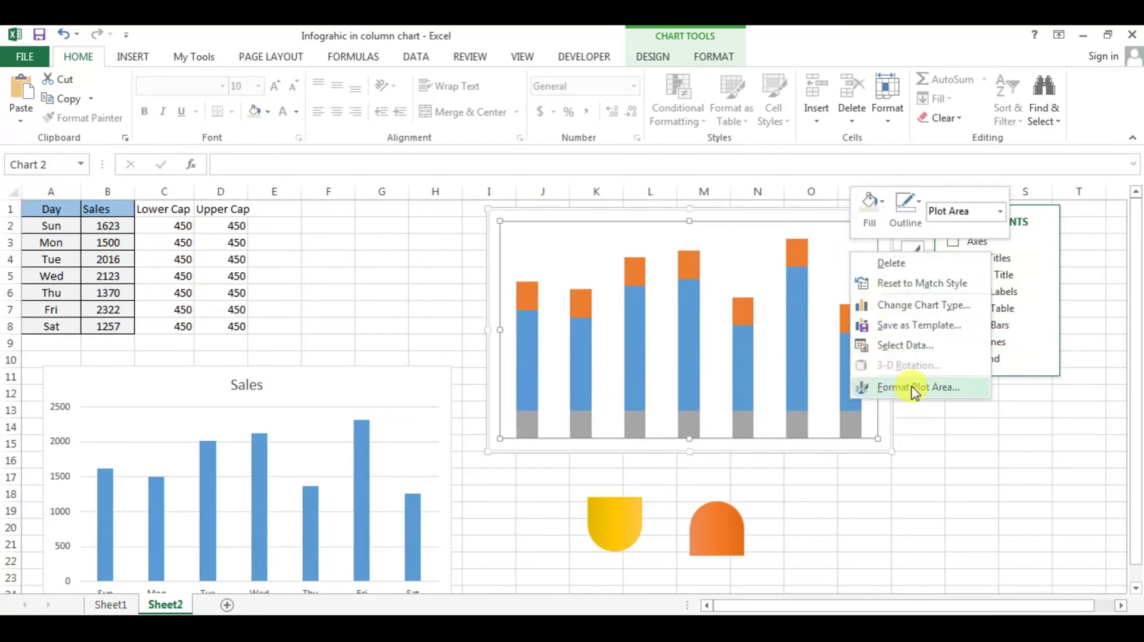
click(797, 346)
click(789, 349)
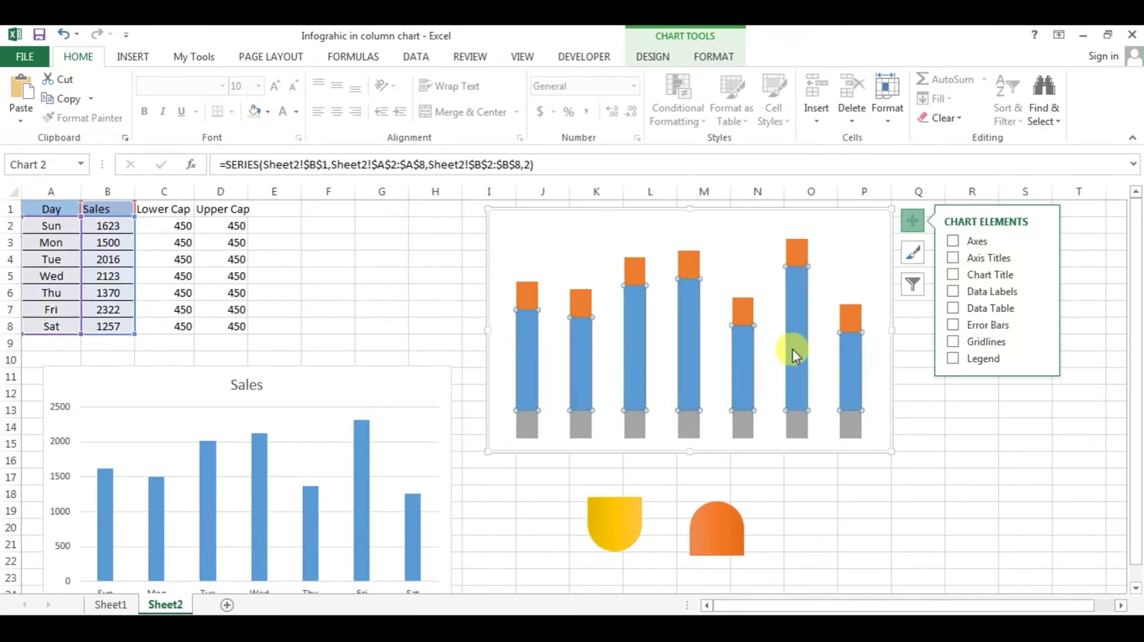
right_click(792, 349)
click(846, 505)
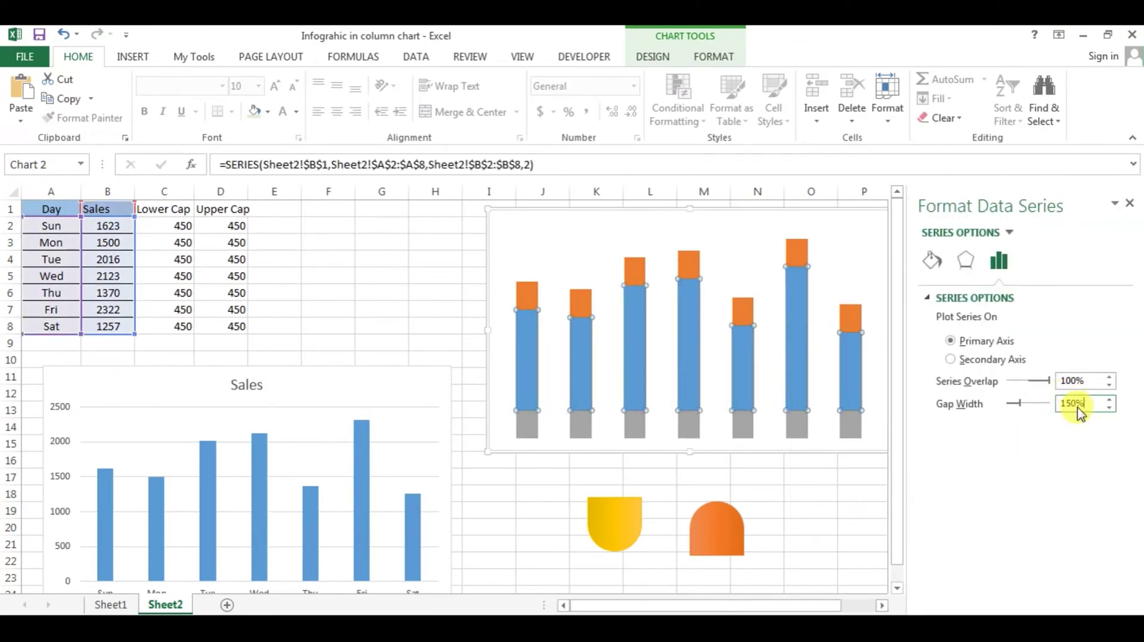
double_click(1079, 406)
click(769, 464)
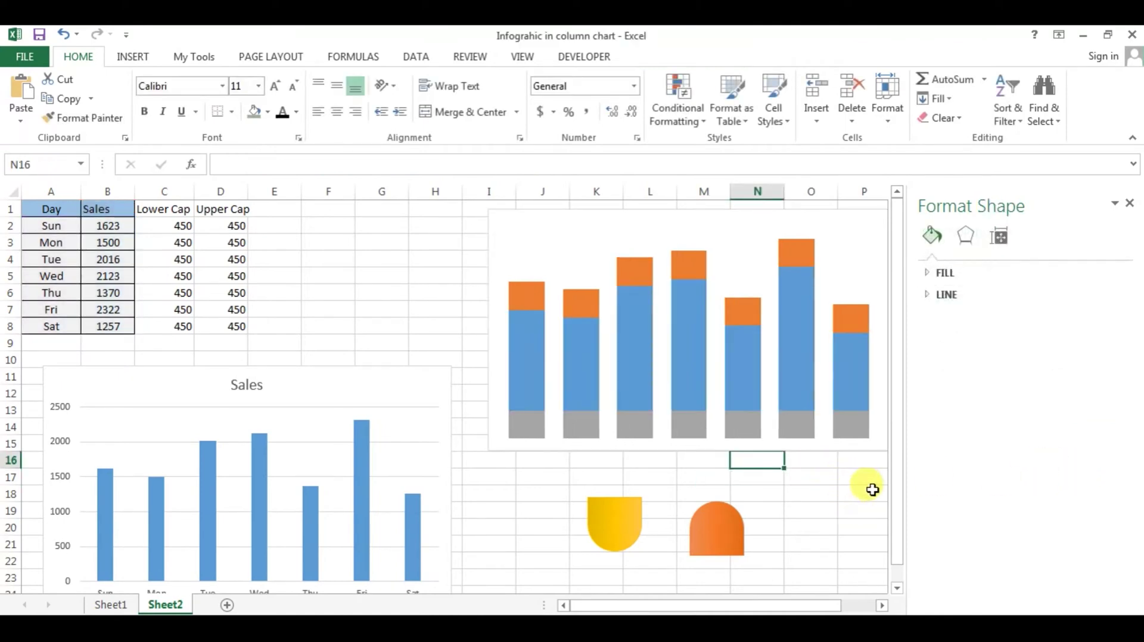
Step: Move the stacked chart further left and give its chart area no fill and no outline
drag(828, 209, 782, 184)
click(722, 62)
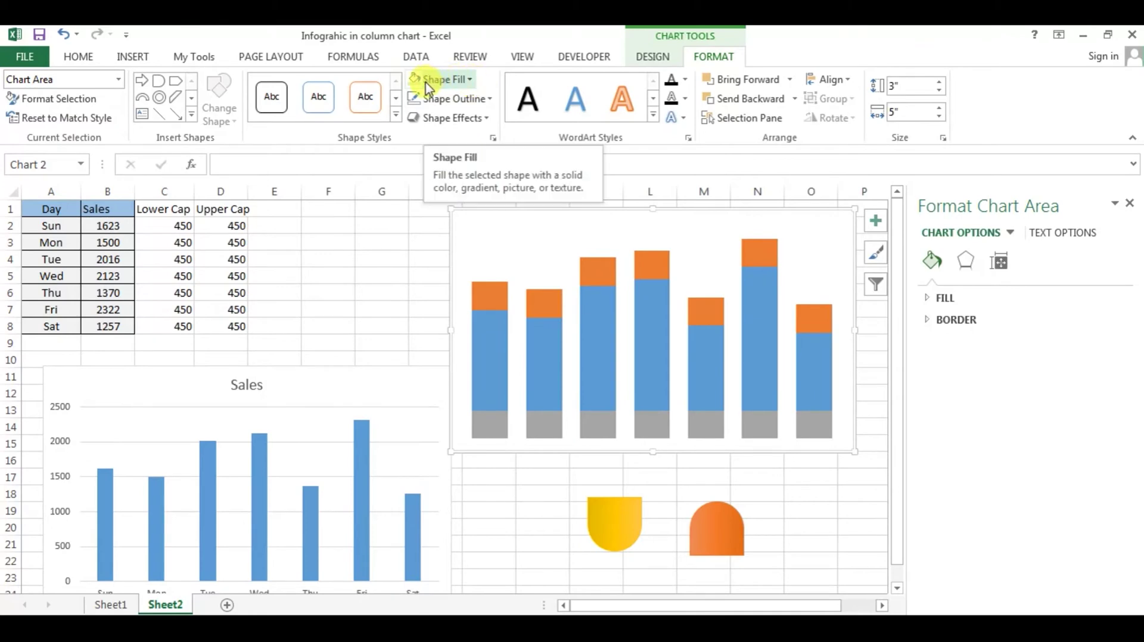
click(471, 82)
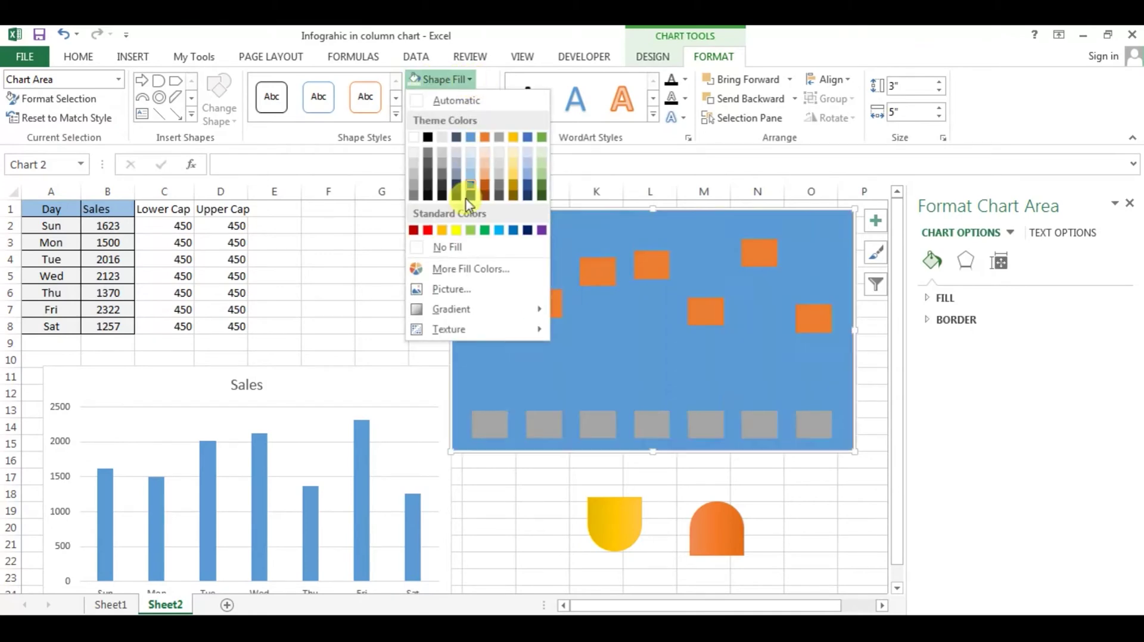
click(448, 249)
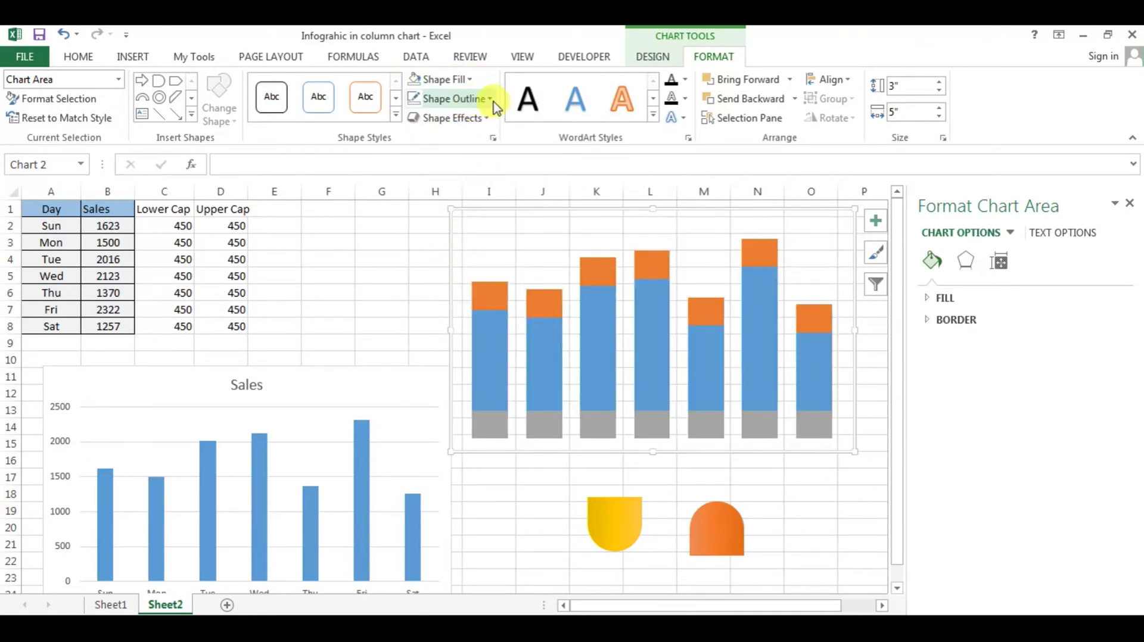
click(485, 100)
click(453, 267)
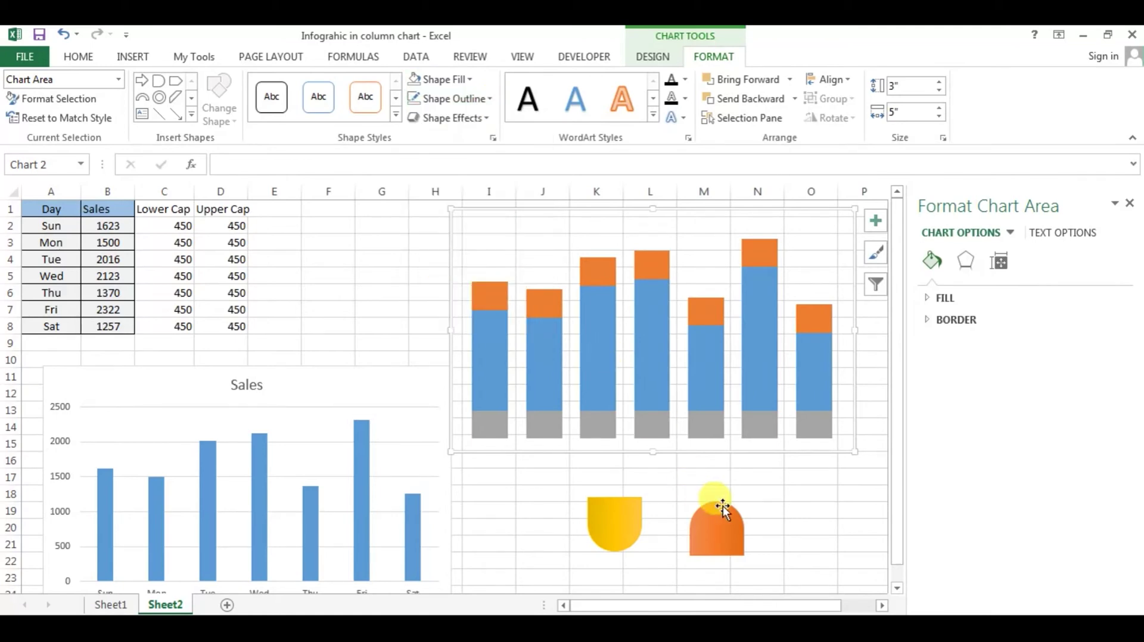
click(799, 509)
Step: Copy the gold downward-rounded shape and paste it onto the grey bottom segments of the stacked chart
click(628, 535)
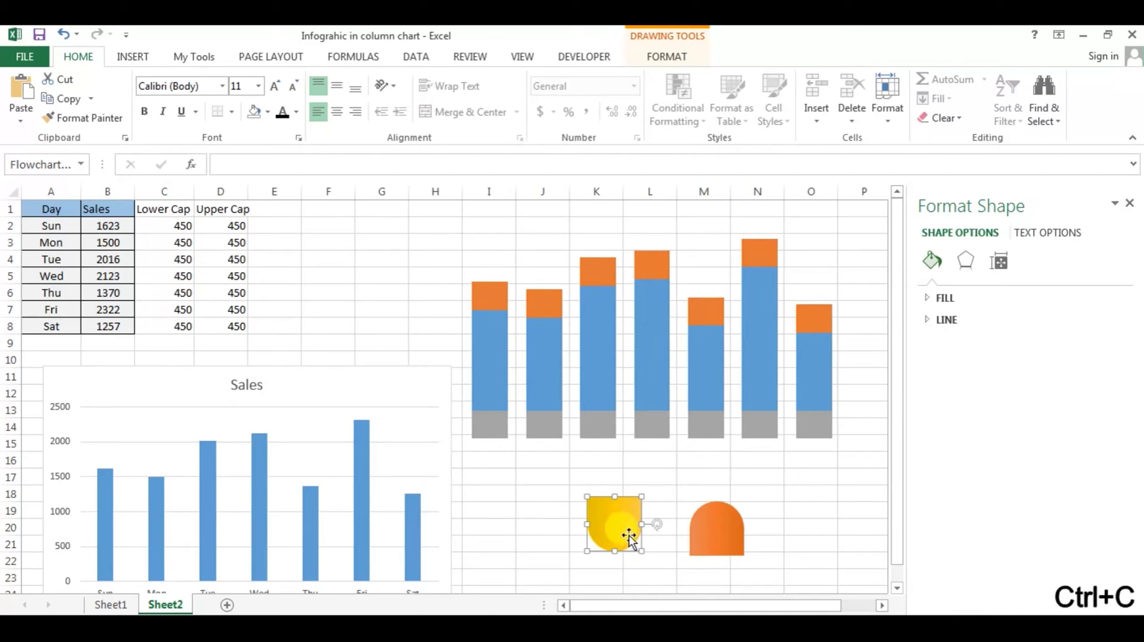
click(497, 426)
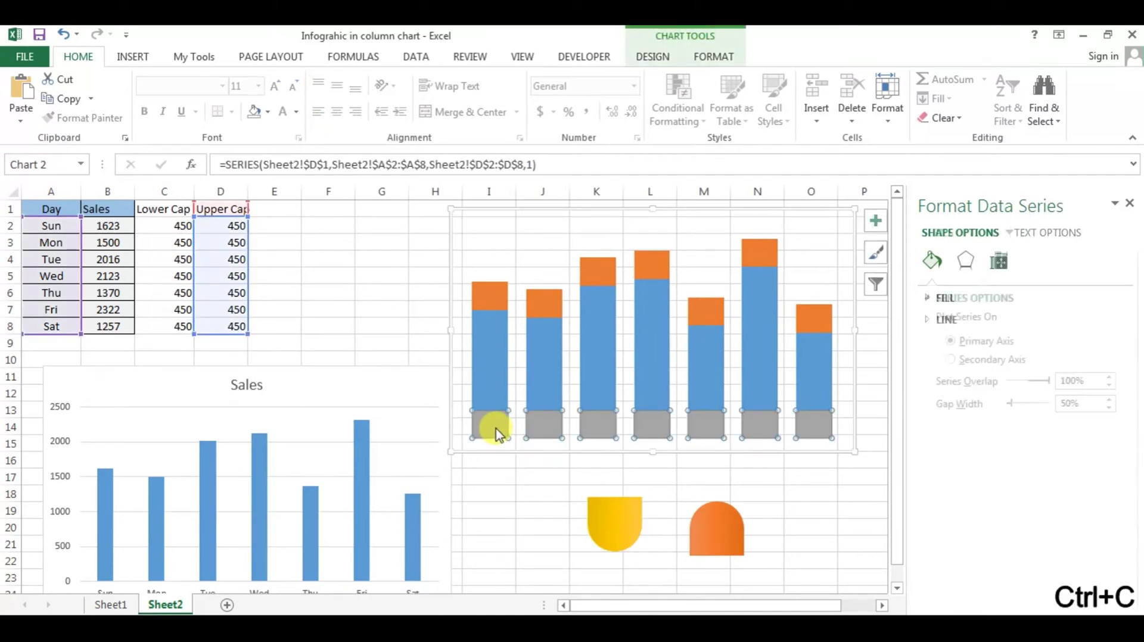
key(ctrl+v)
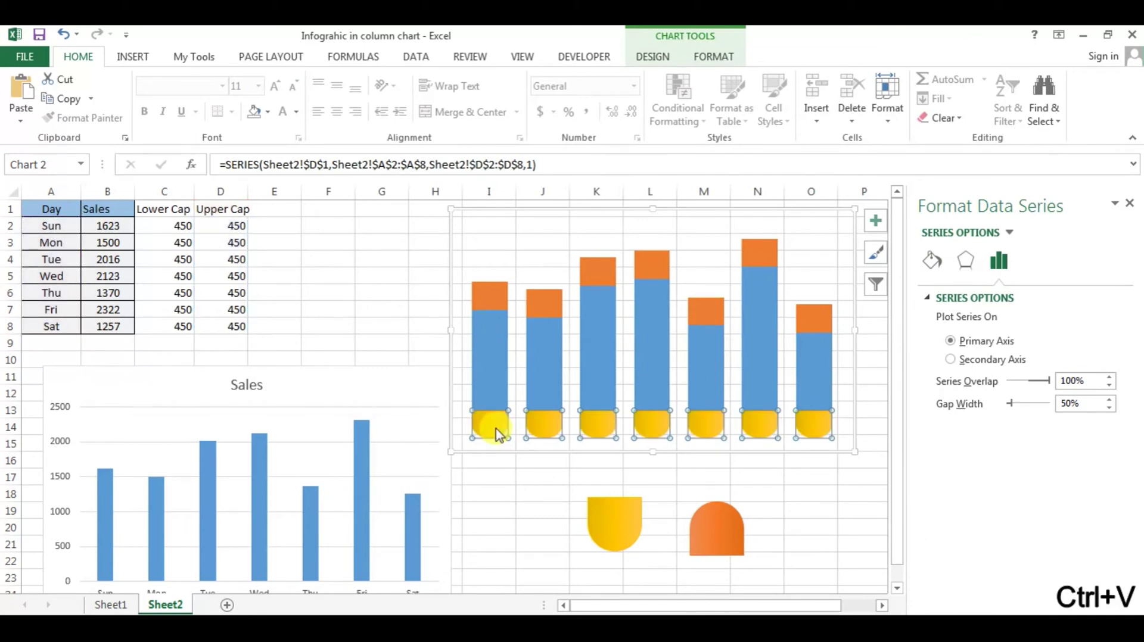
Step: Copy the orange upward-rounded shape, paste it onto the stacked chart's top segments, and close the formatting pane
click(731, 519)
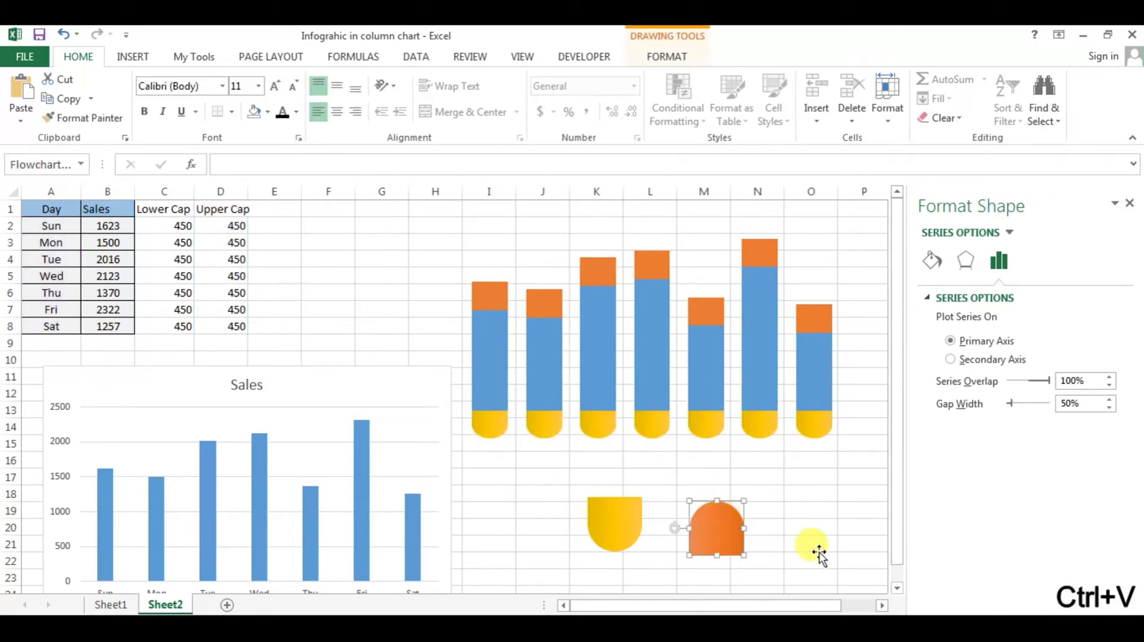
key(ctrl+c)
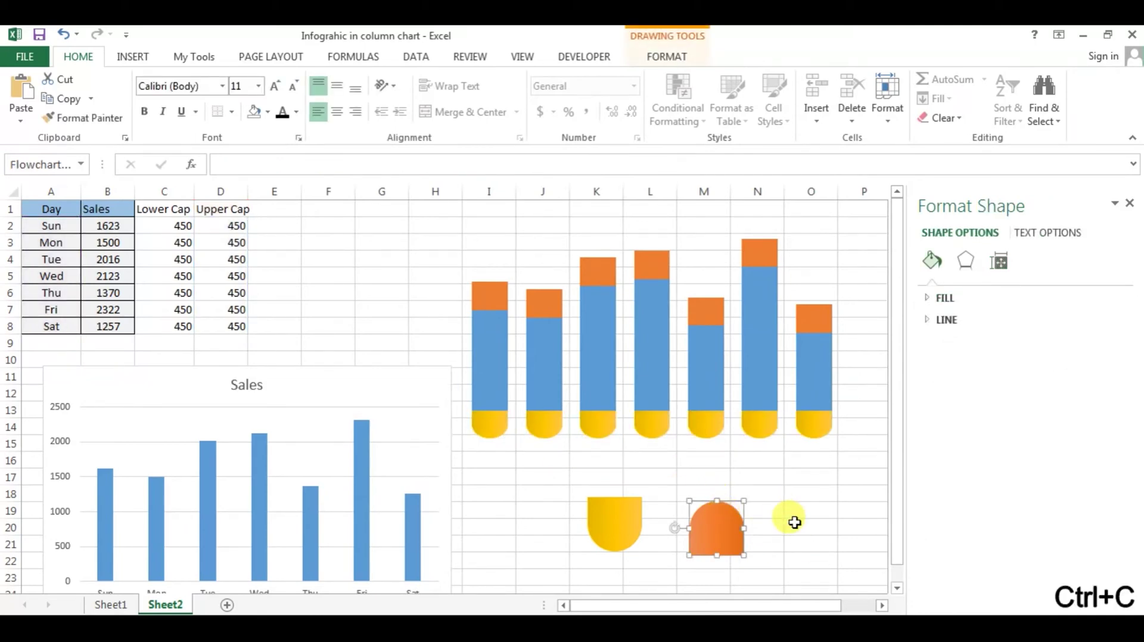
click(486, 290)
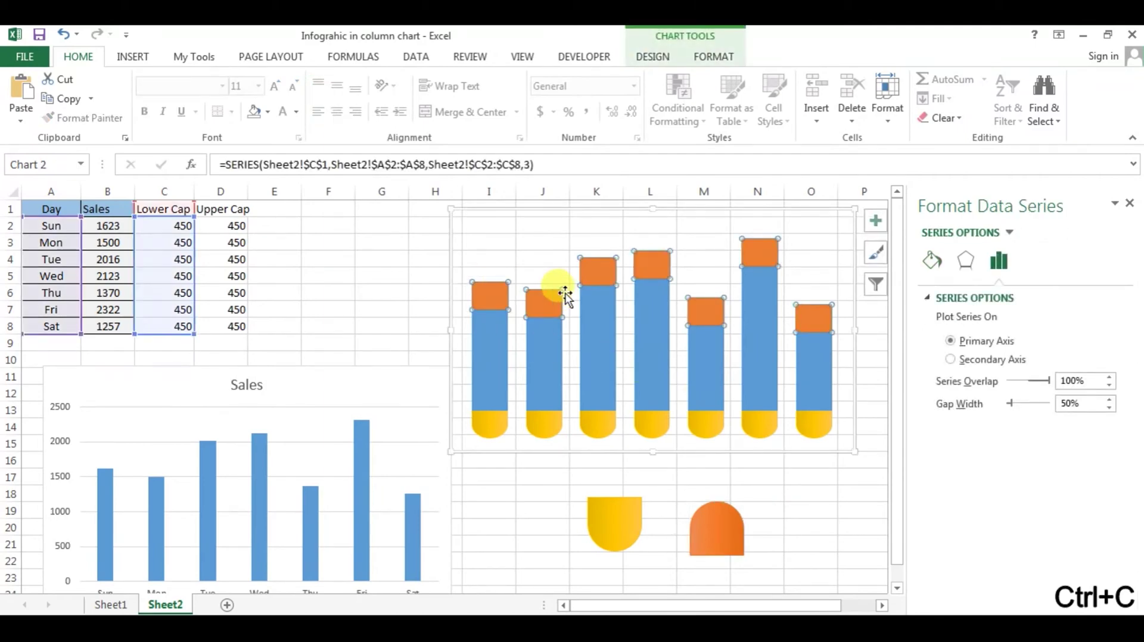
key(ctrl+v)
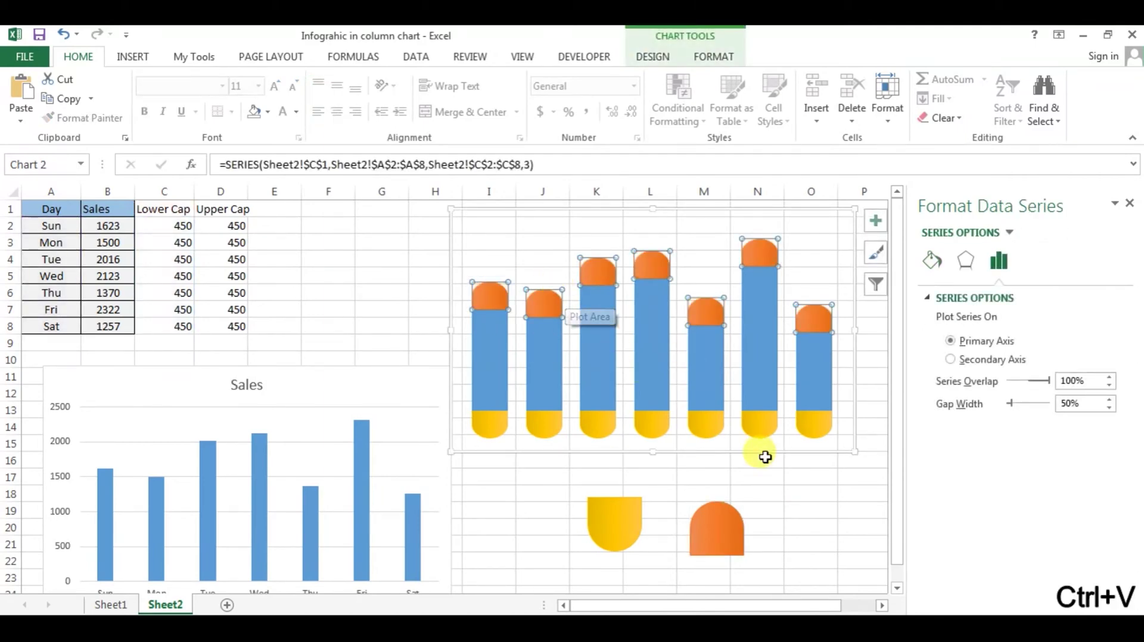
click(867, 511)
click(1130, 206)
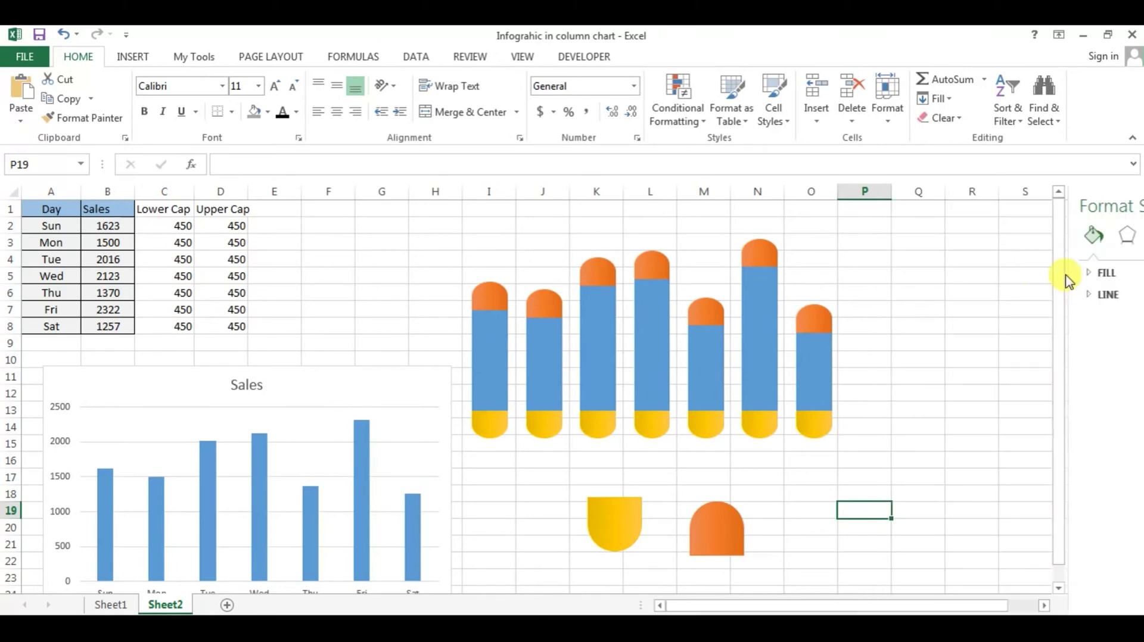
Step: Delete the gold and orange source shapes below the stacked chart
click(633, 518)
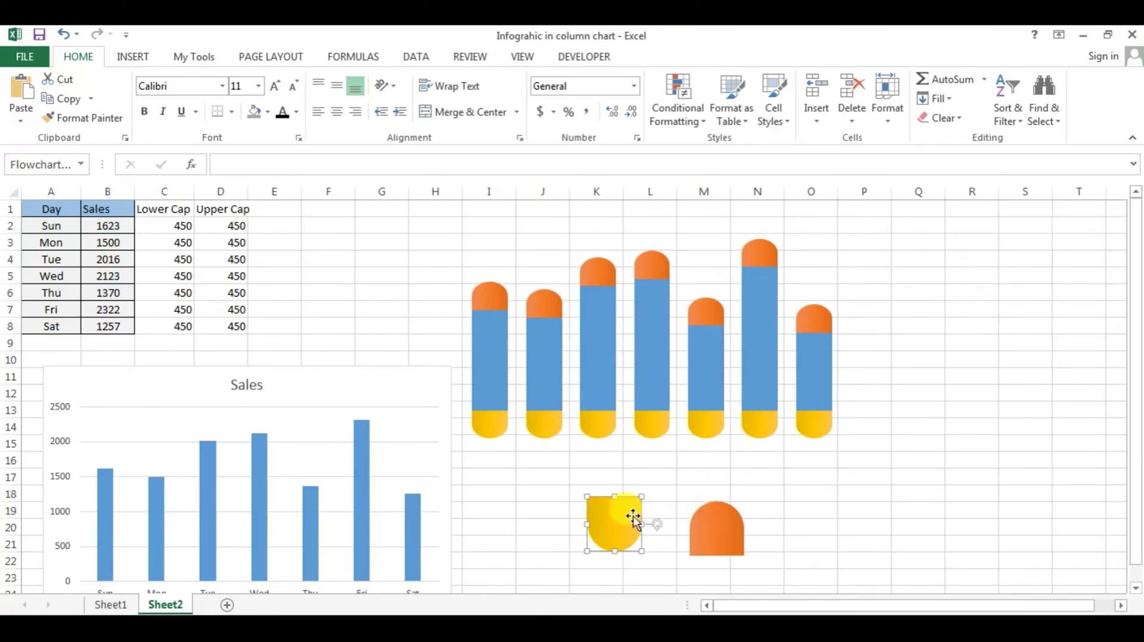
key(Delete)
click(709, 528)
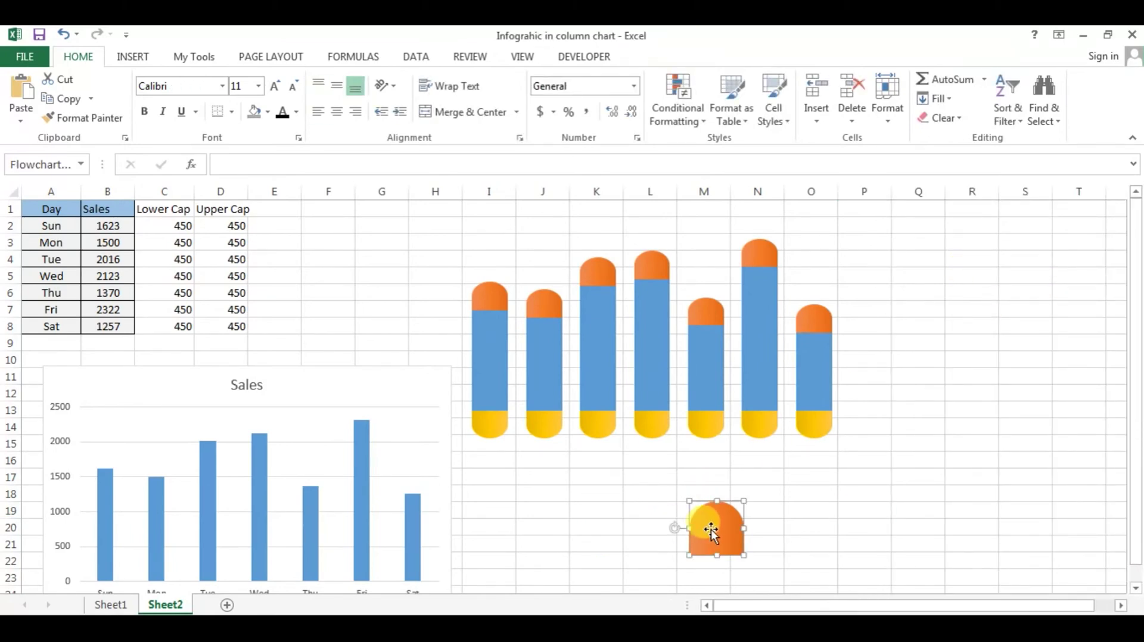
key(Delete)
Step: Add plain data labels to the gold bottom caps of the stacked chart
click(604, 242)
click(598, 205)
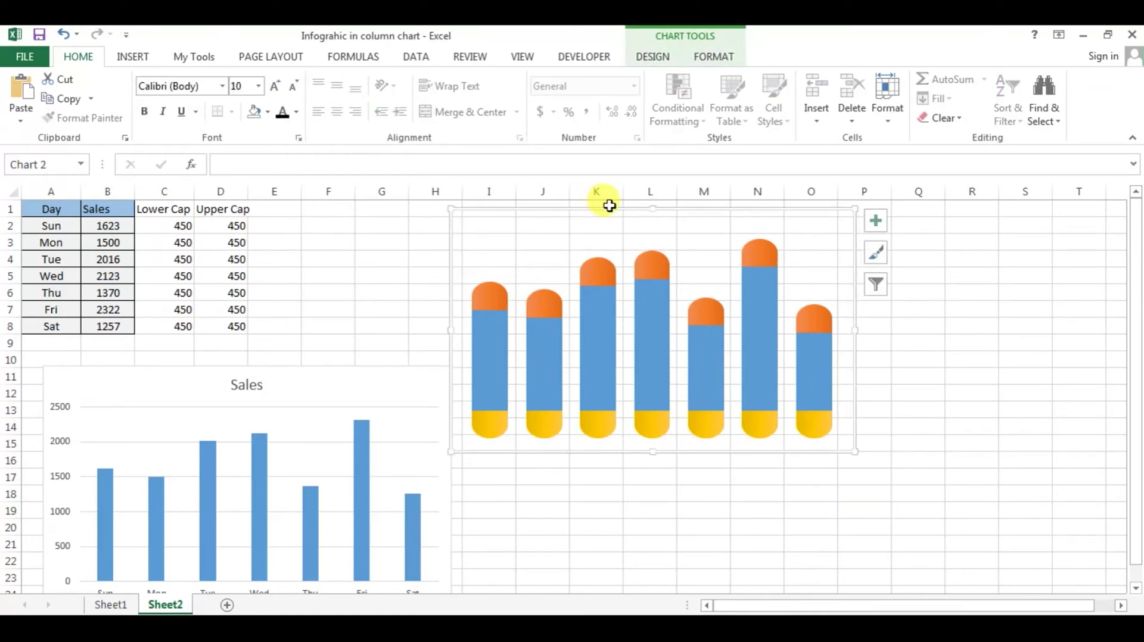
click(712, 310)
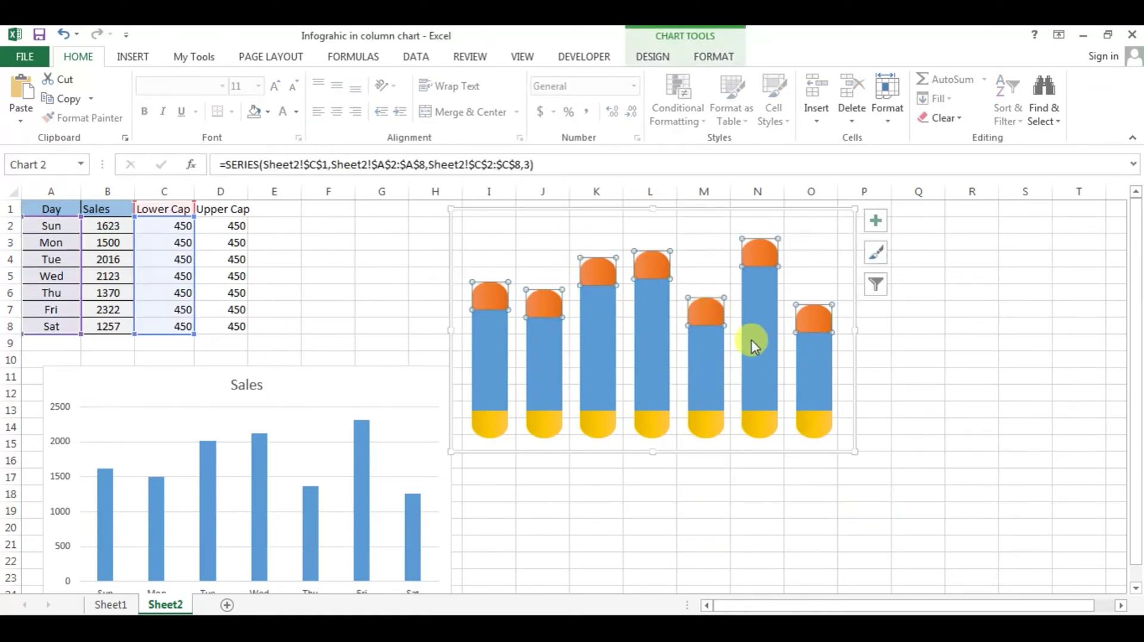
click(697, 434)
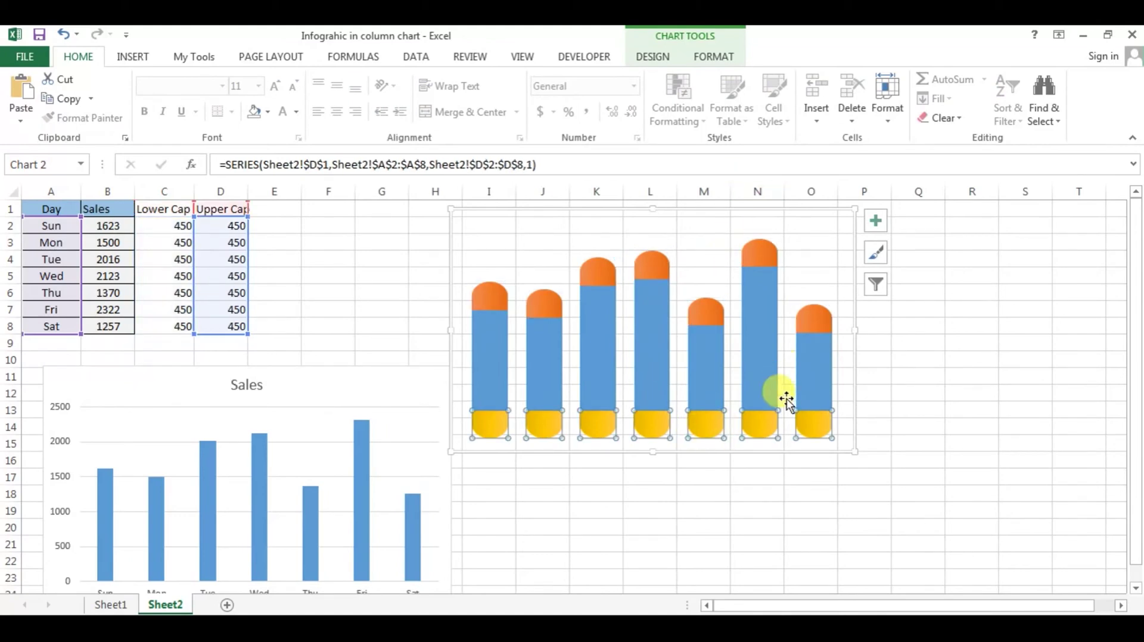
right_click(715, 433)
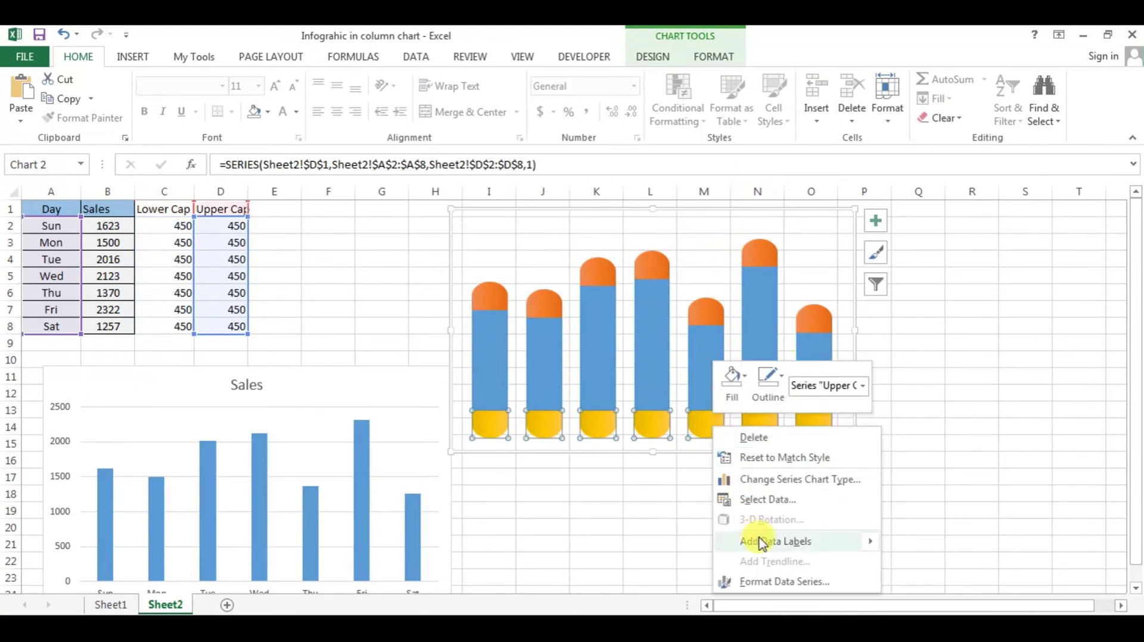
mouse_move(764, 547)
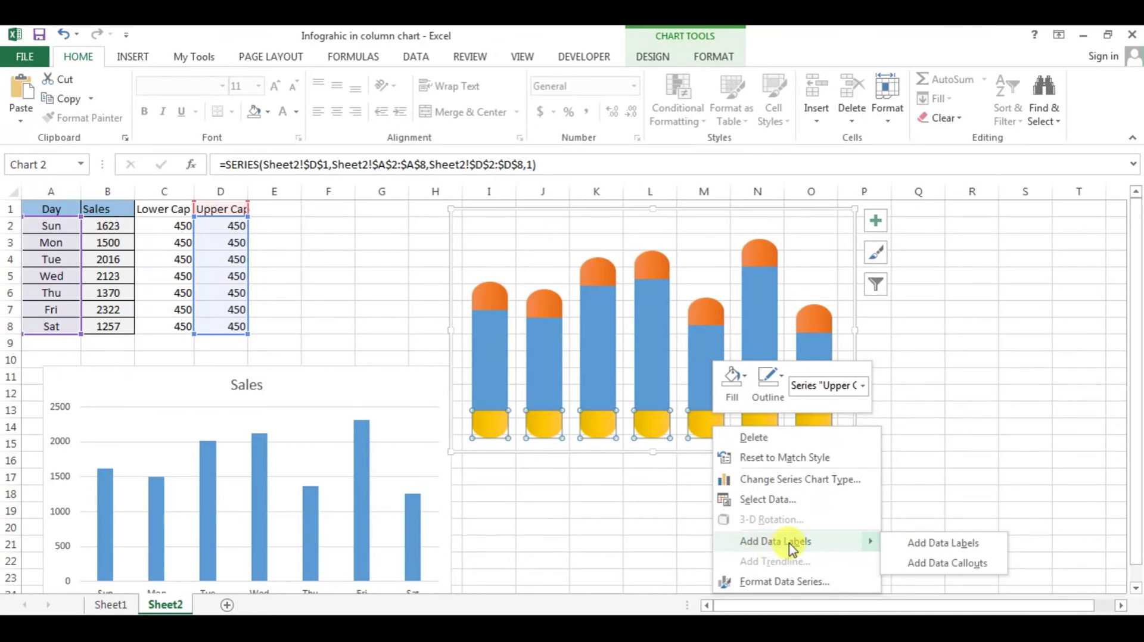
click(955, 551)
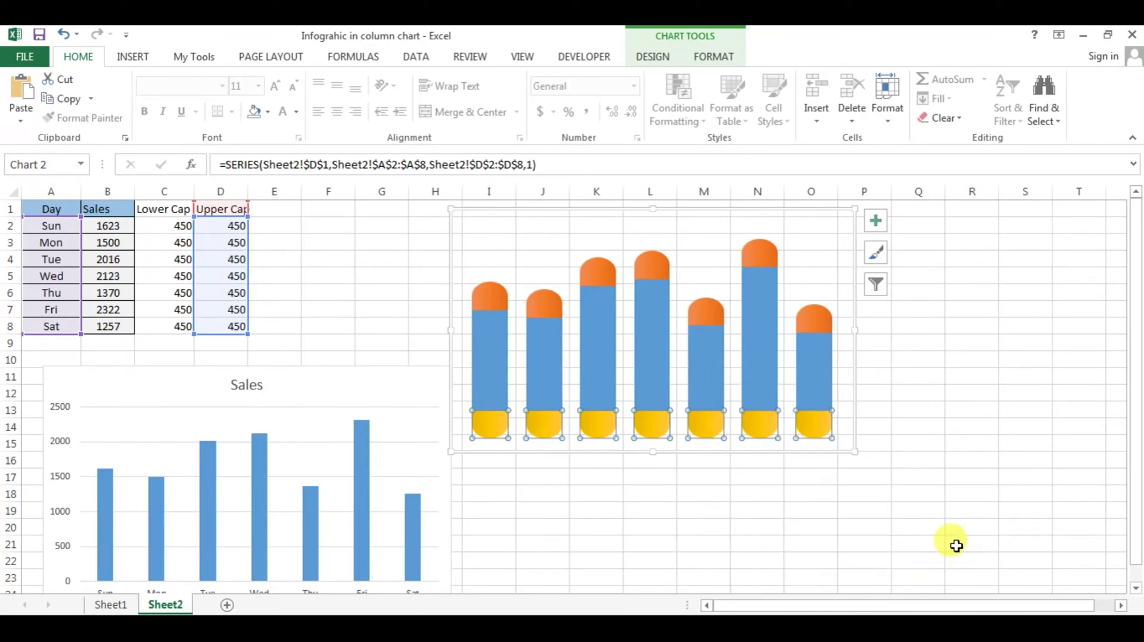
Step: Add plain data labels to the orange top caps of the stacked chart
click(758, 252)
right_click(757, 253)
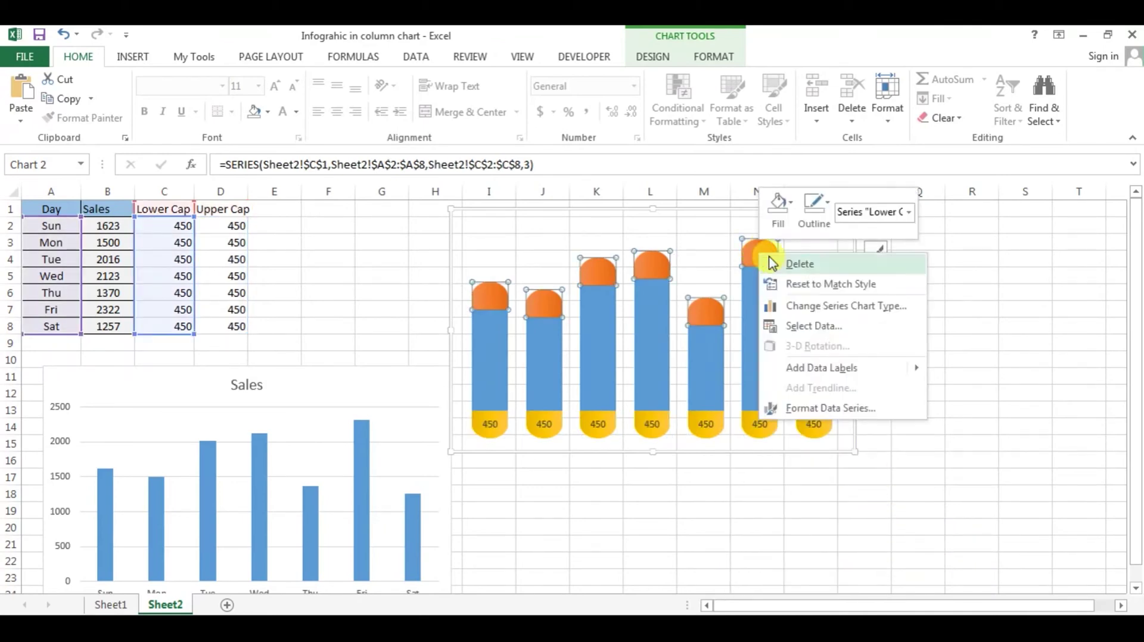
mouse_move(822, 369)
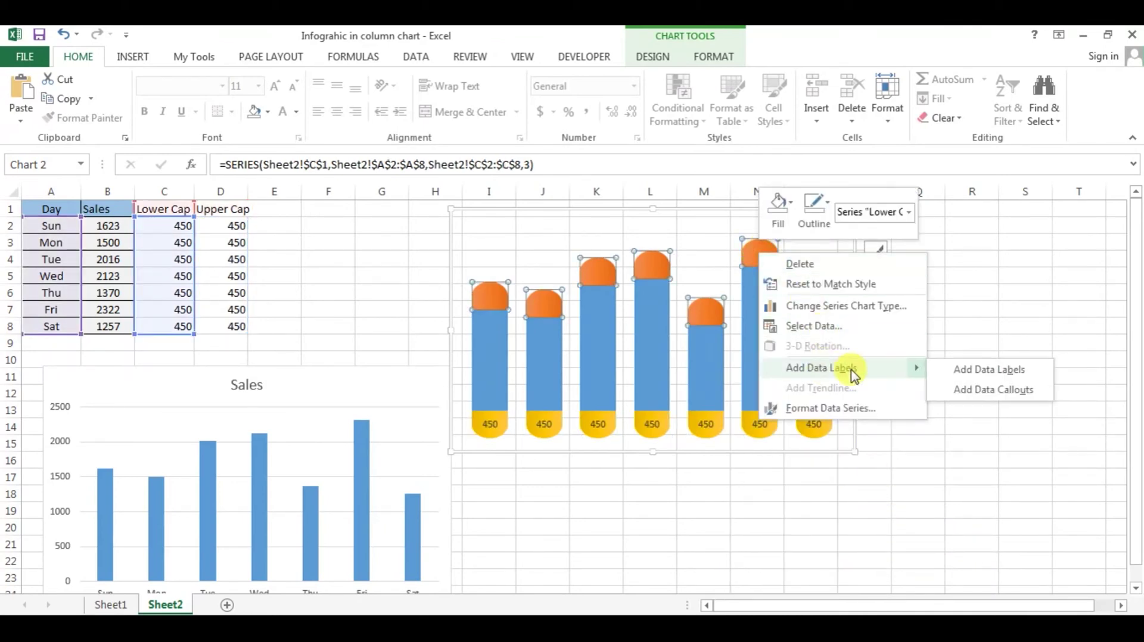
click(998, 370)
click(979, 372)
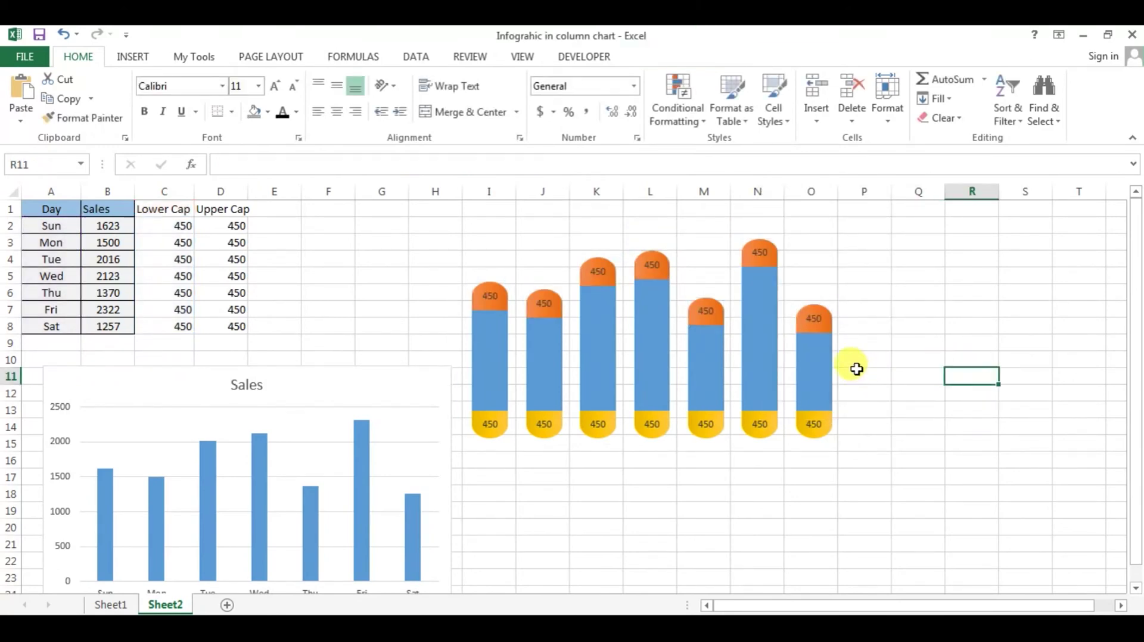
Step: Make the data labels on the orange top caps bold with a white font colour
click(811, 319)
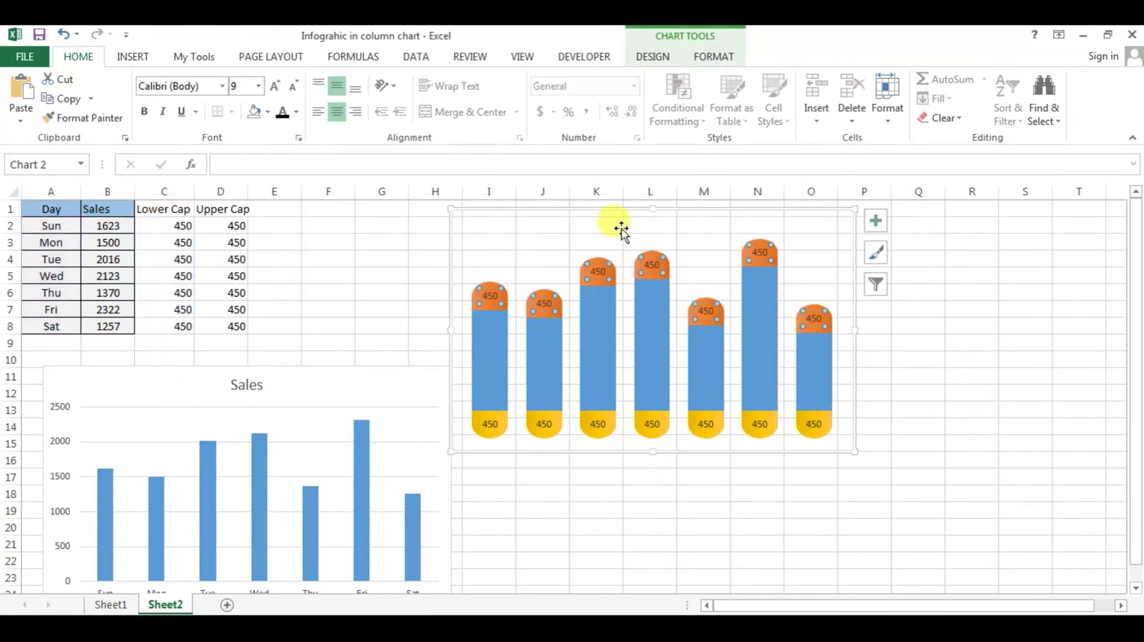
click(147, 113)
click(296, 113)
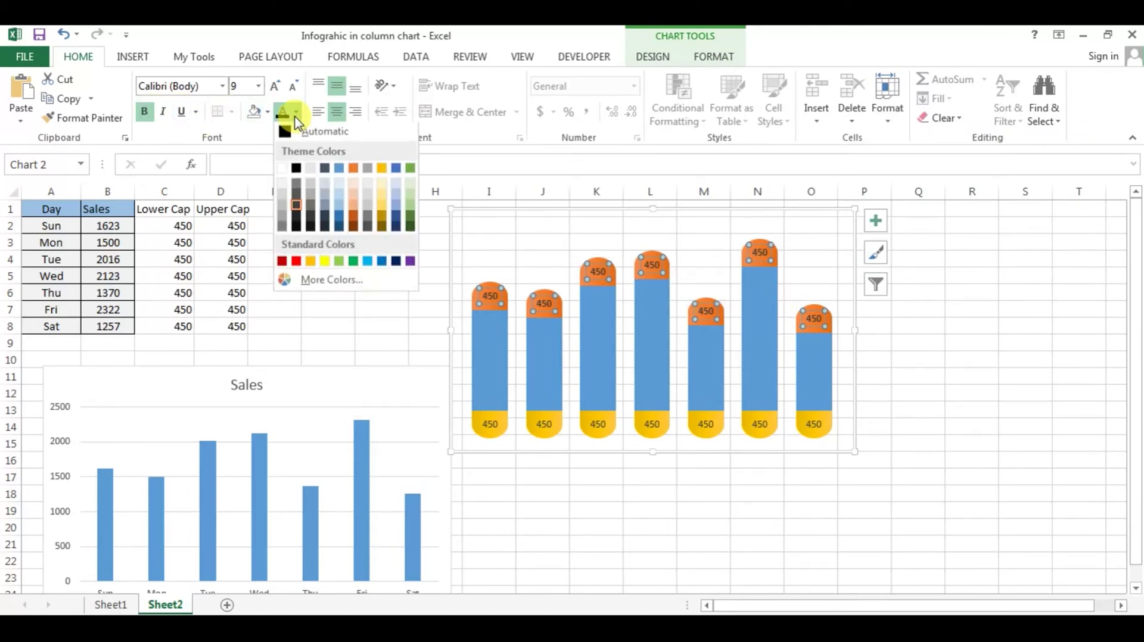
click(282, 170)
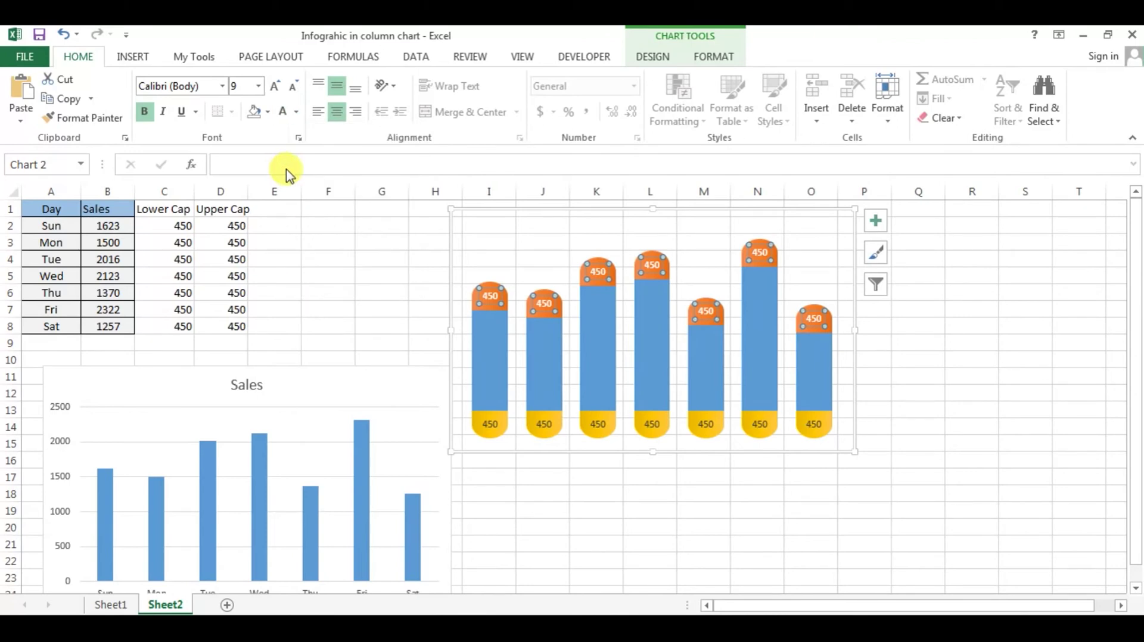
click(894, 362)
Step: Make the orange caps' labels show values from the Sales cells B2:B8 and turn off their own Value
click(817, 319)
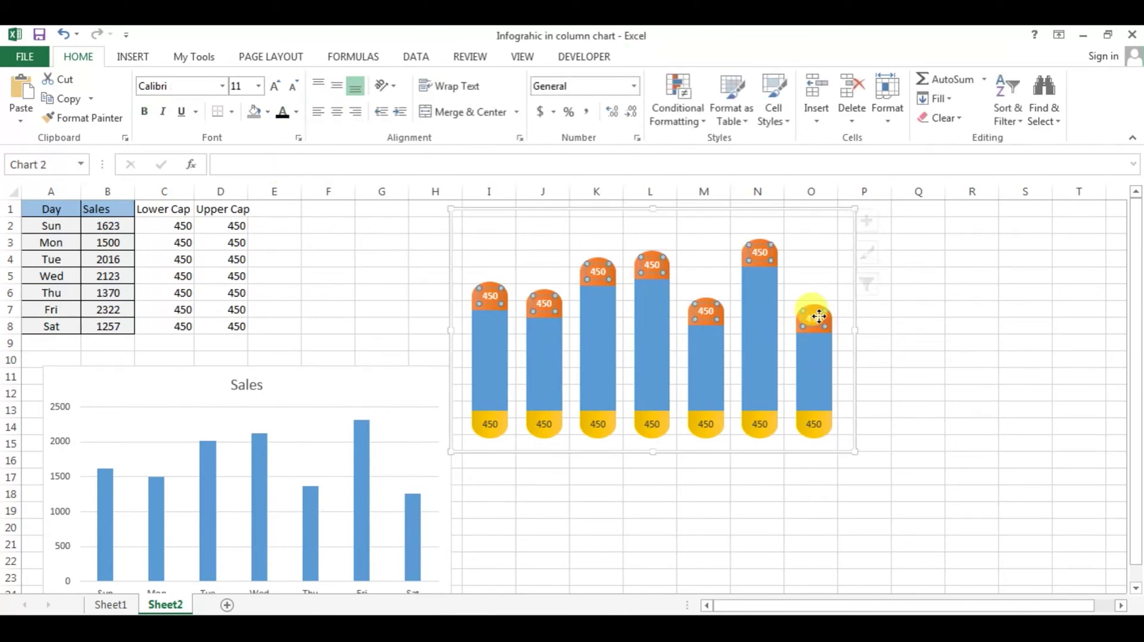
right_click(821, 320)
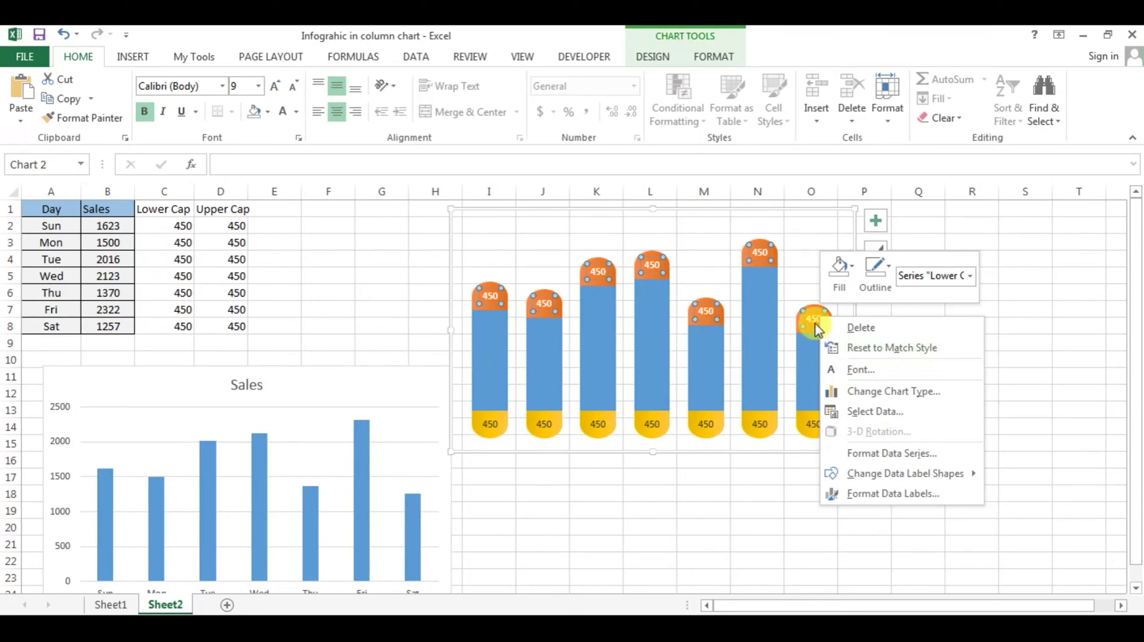
click(884, 500)
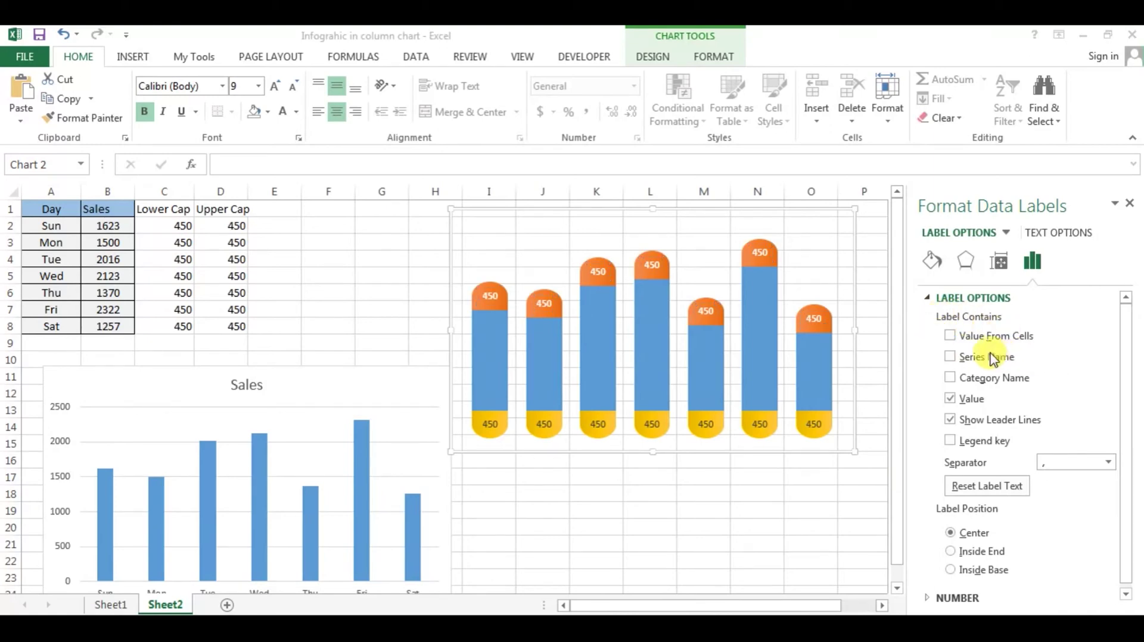
click(949, 336)
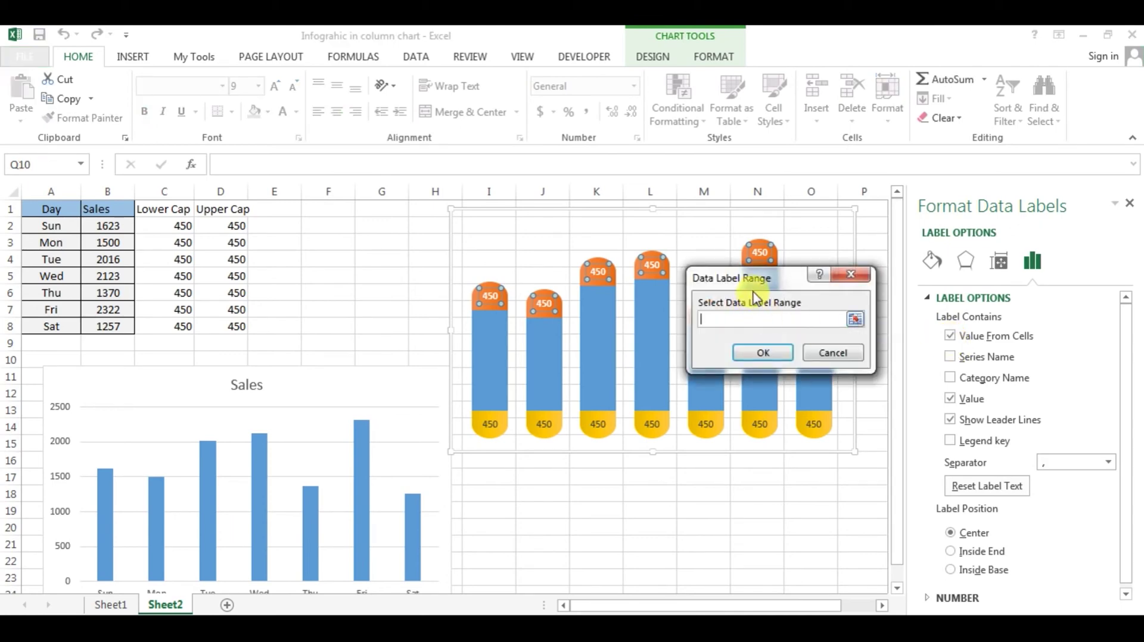
drag(762, 286, 369, 406)
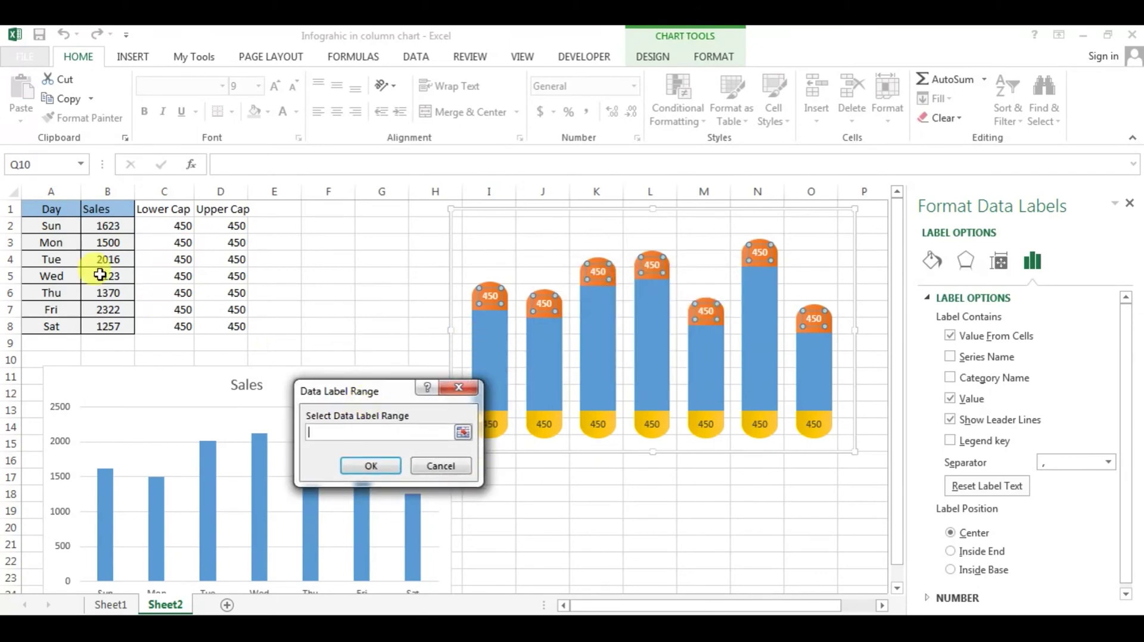
drag(115, 225, 115, 322)
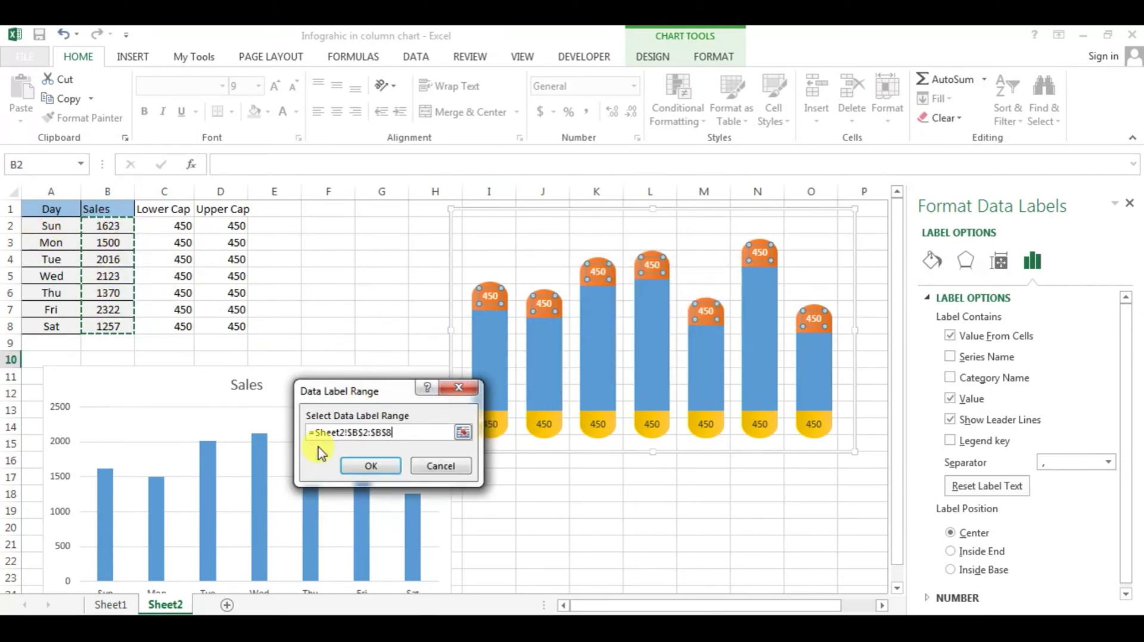
click(370, 465)
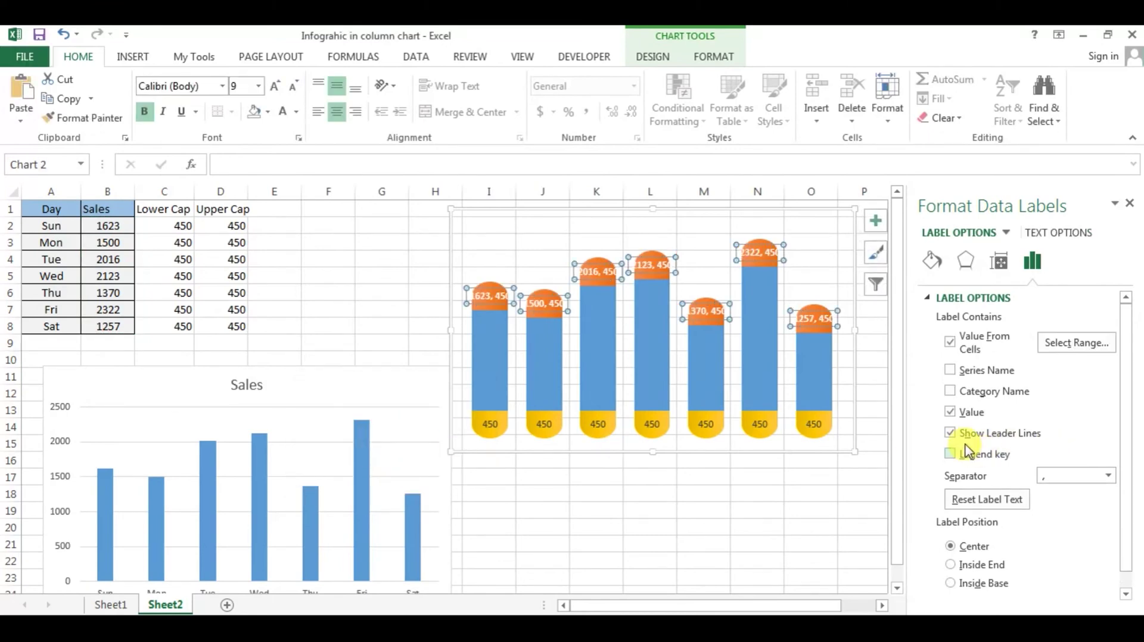
click(950, 413)
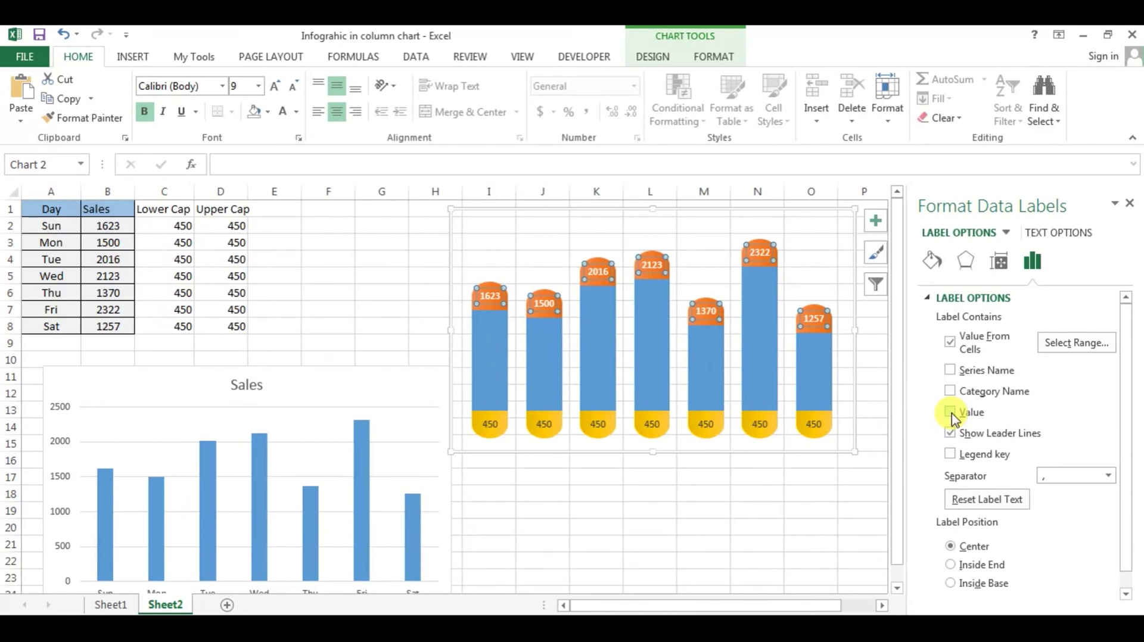
click(1130, 208)
click(825, 513)
Step: Make the gold caps' labels show the day names from cells A2:A8, turn off their Value, and set them in bold
click(813, 420)
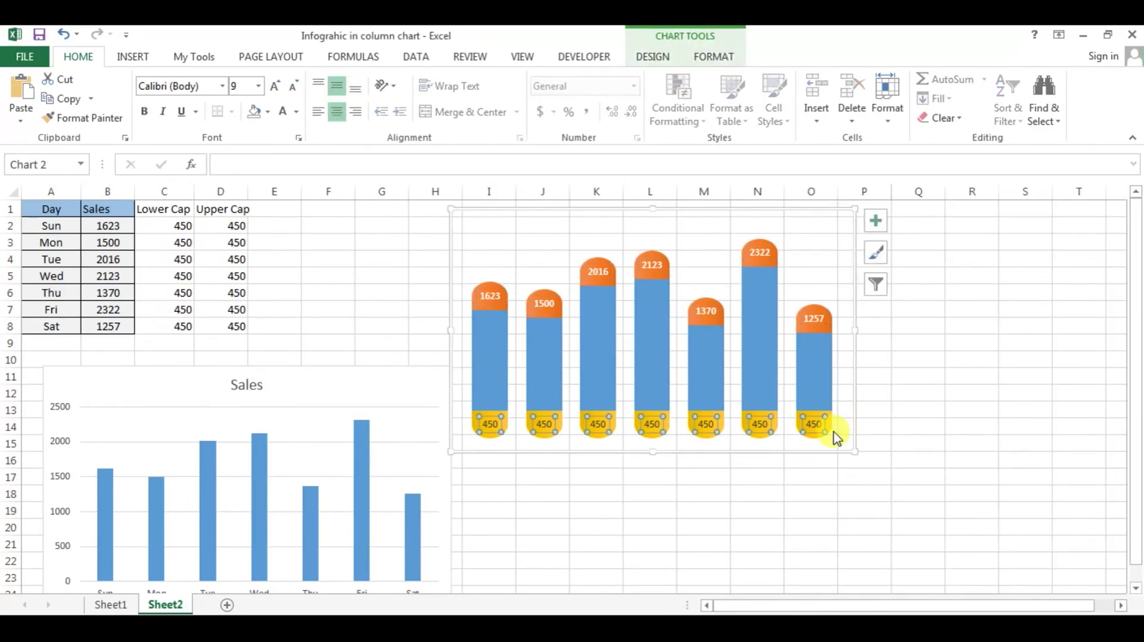
right_click(707, 429)
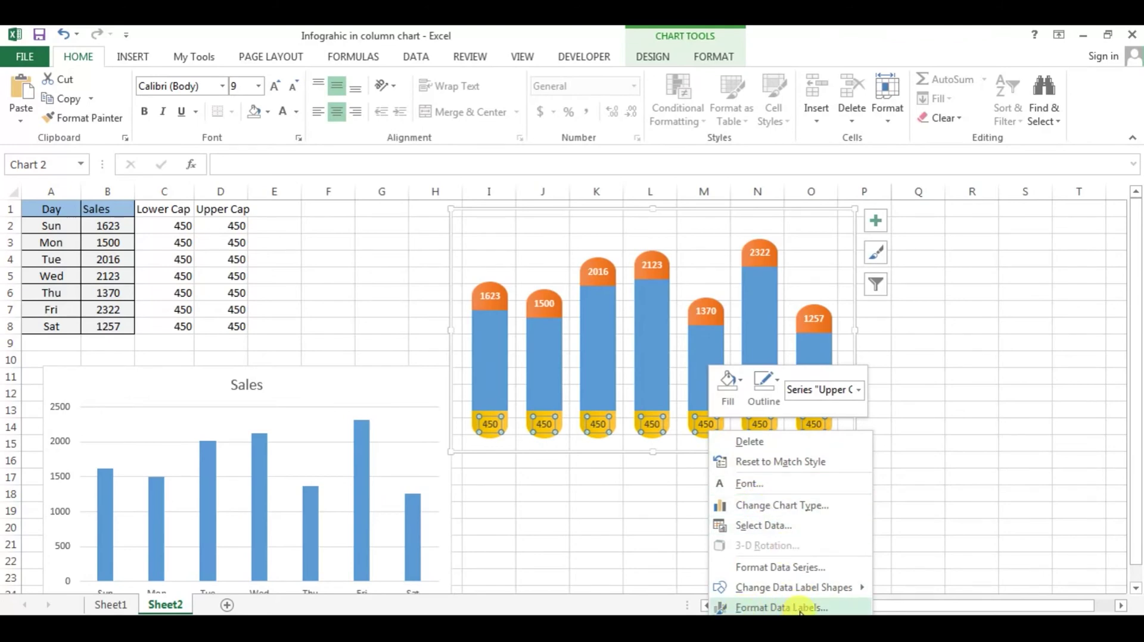
click(819, 609)
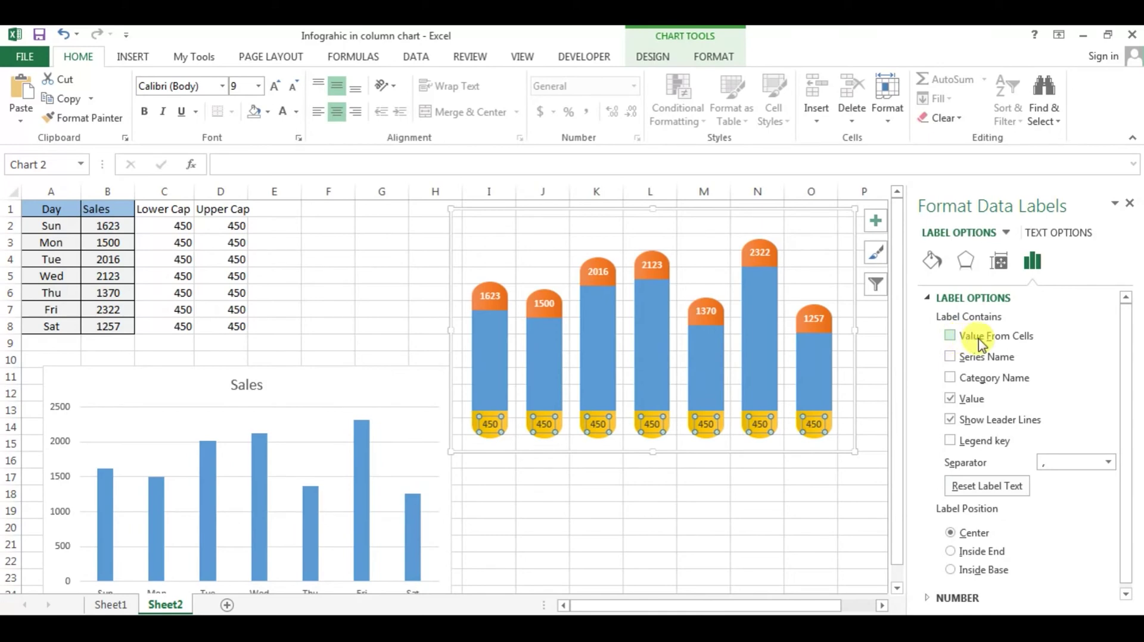
click(1000, 337)
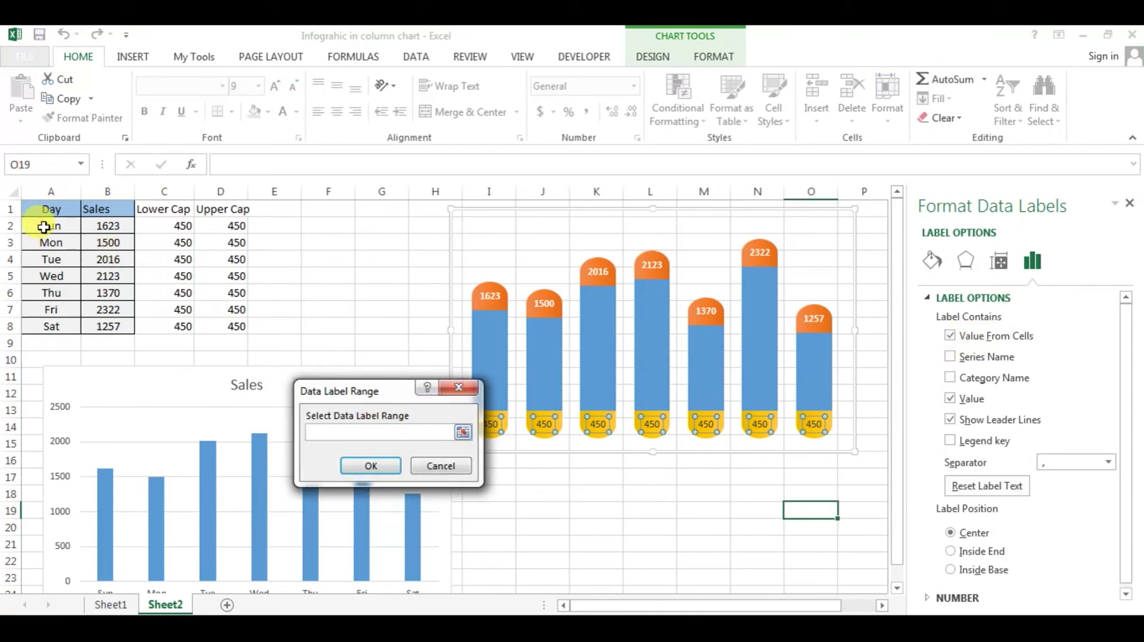
drag(44, 227, 51, 327)
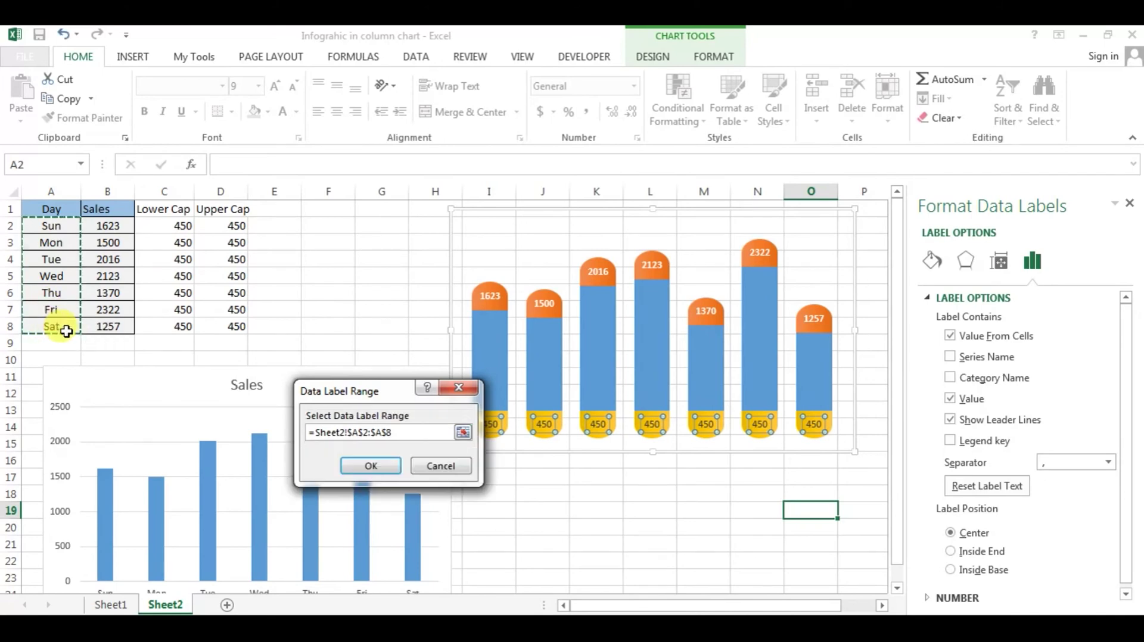
click(370, 467)
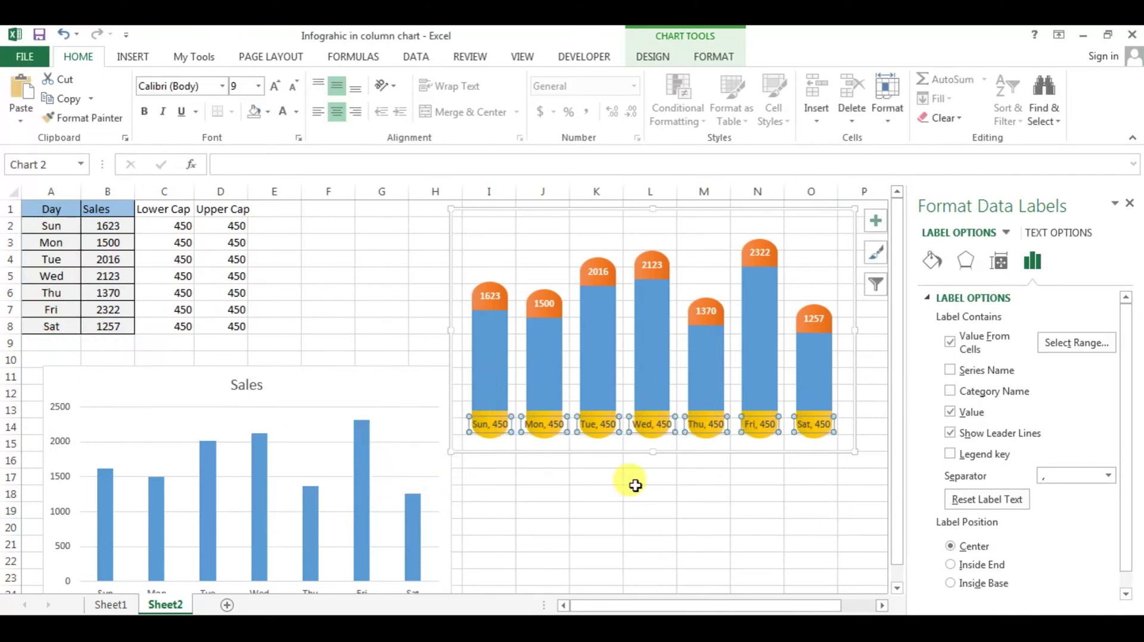
click(965, 417)
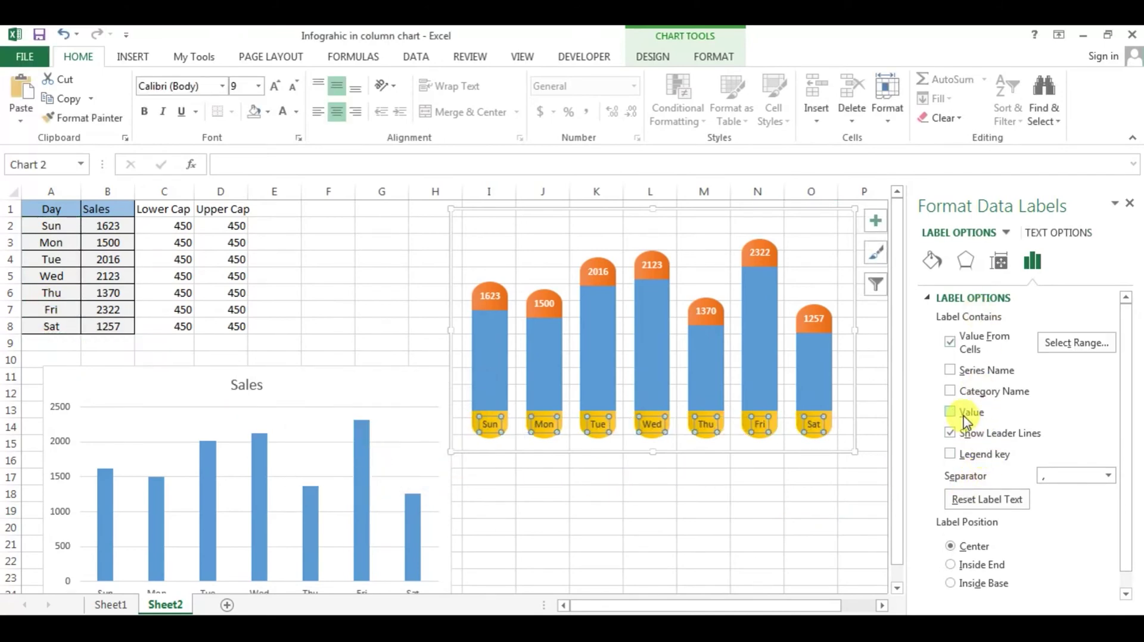
click(705, 524)
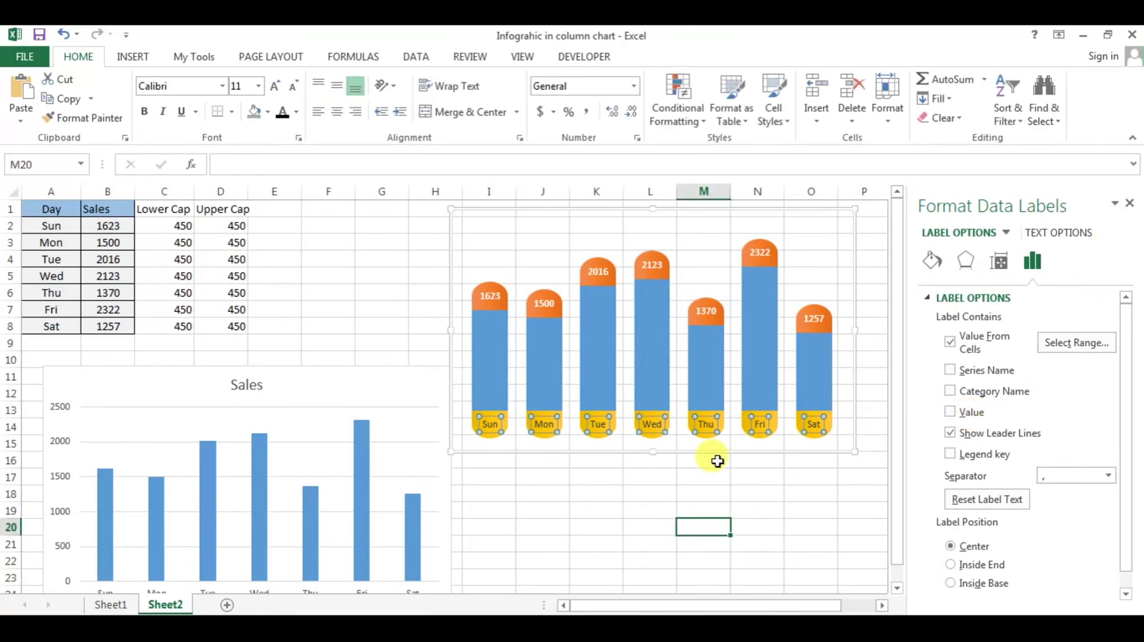
click(706, 427)
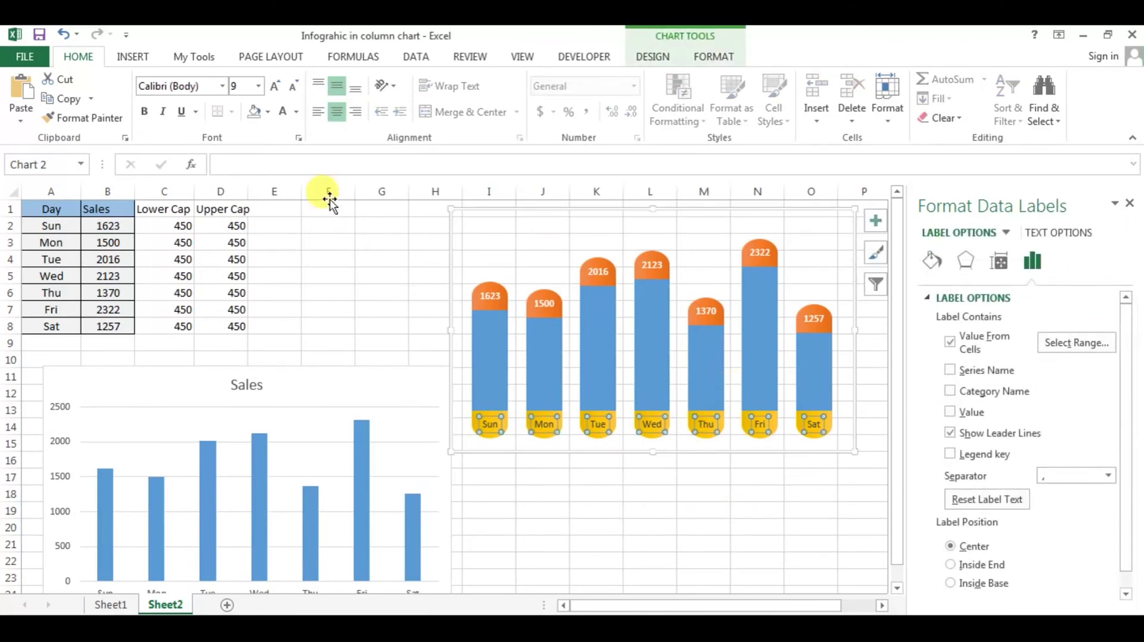
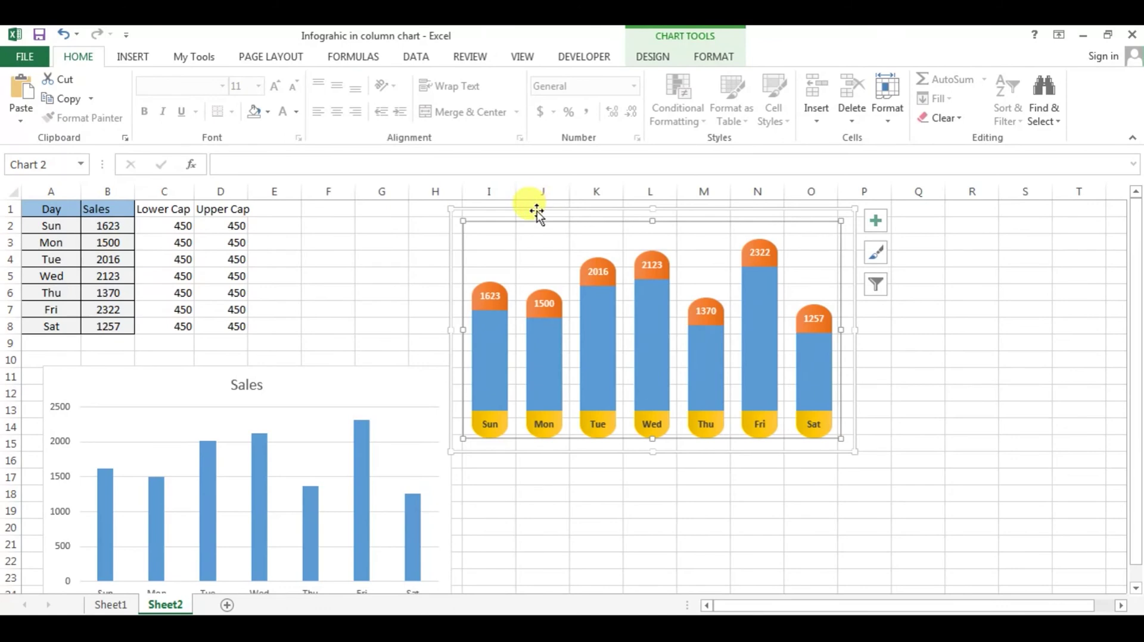
Step: Move the capped stacked chart far right on the sheet so it sits over columns W to AD
click(1120, 606)
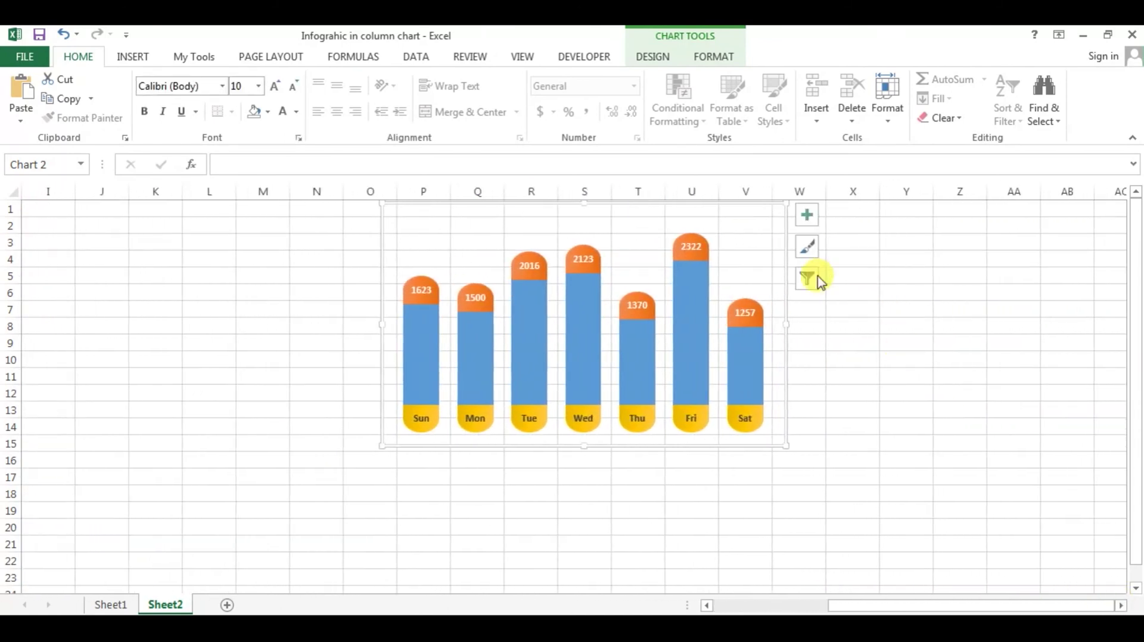
drag(784, 260, 1111, 251)
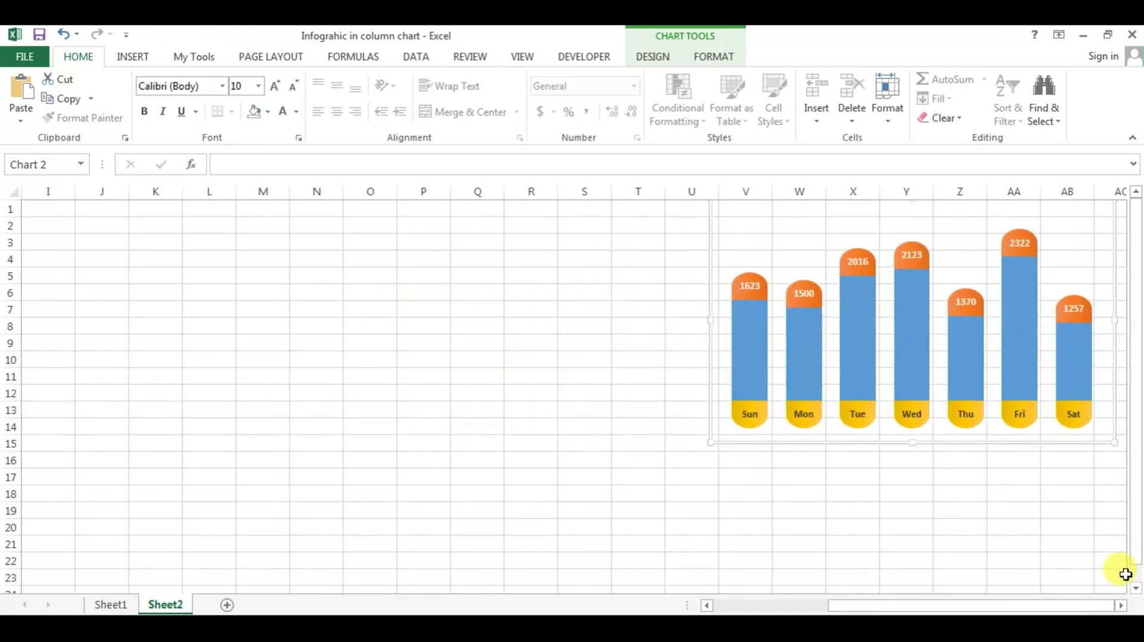
click(1120, 606)
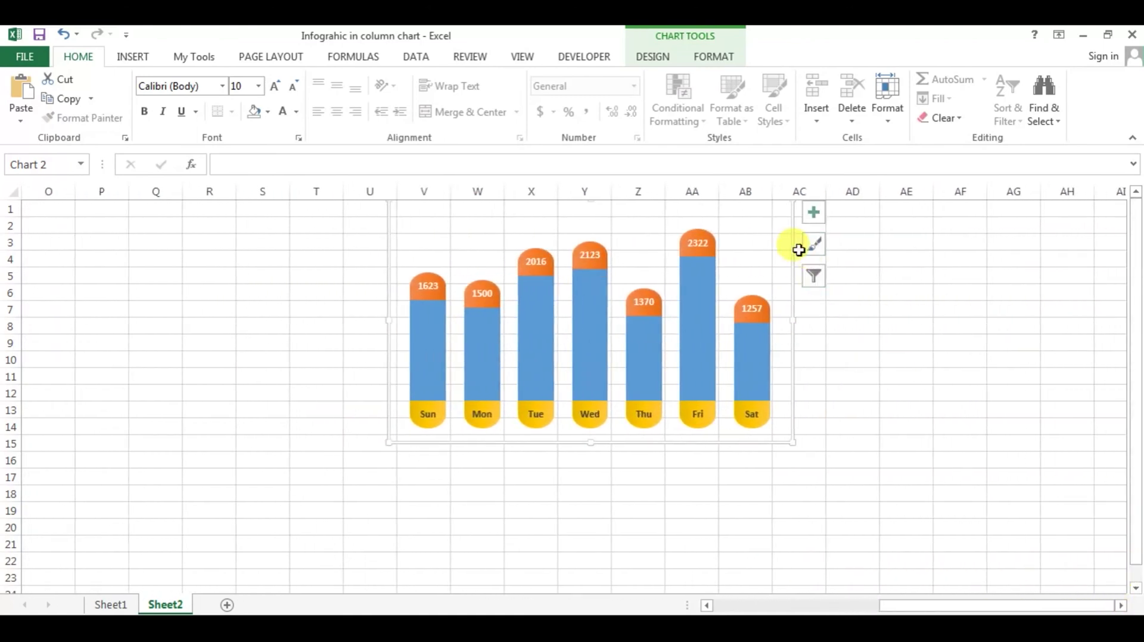
drag(797, 260, 842, 252)
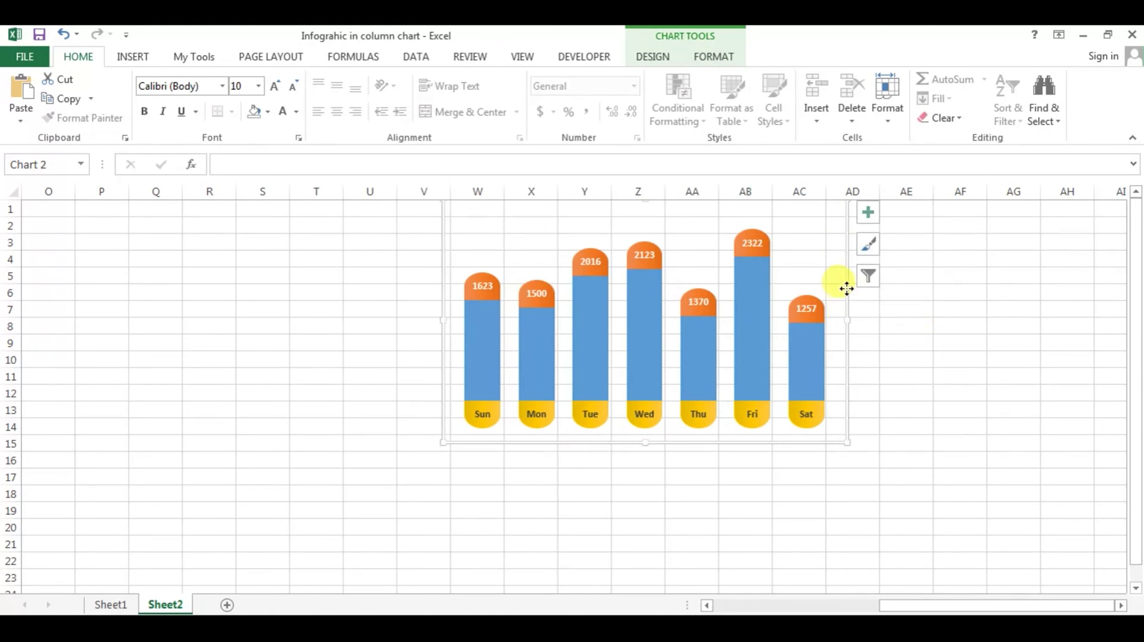
drag(845, 290, 851, 298)
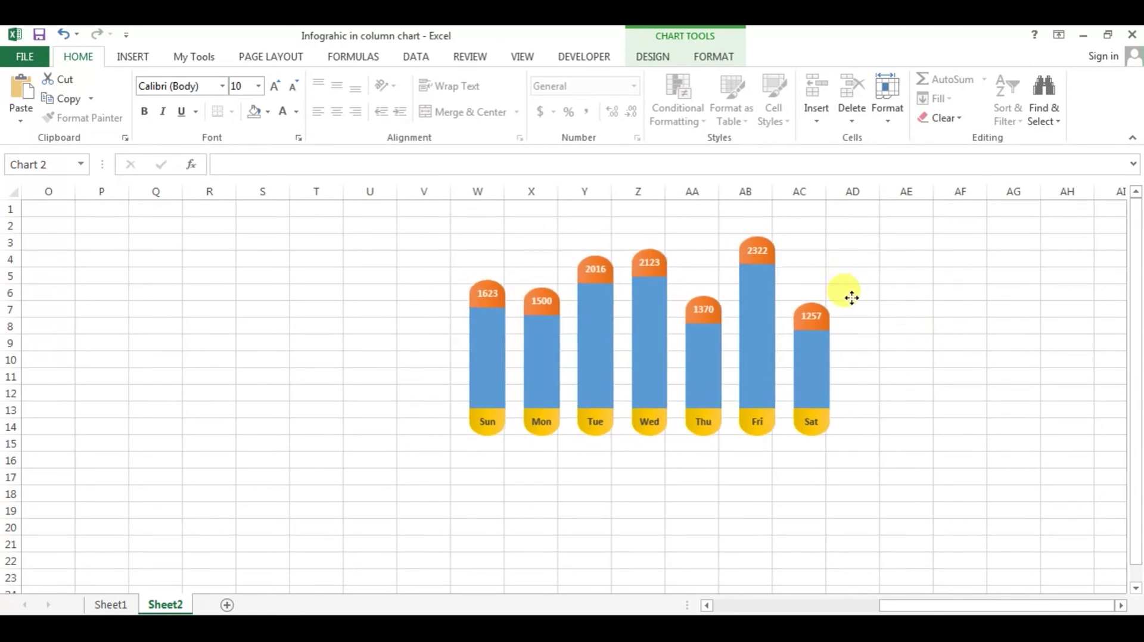
Step: Copy the cell range W1:AD15 that lies behind the capped stacked chart
click(871, 448)
key(ctrl+shift+Up)
key(shift+Left)
key(shift+Left)
key(shift+Left)
key(shift+Left)
key(shift+Left)
key(shift+Left)
key(shift+Left)
key(shift+Left)
key(shift+Right)
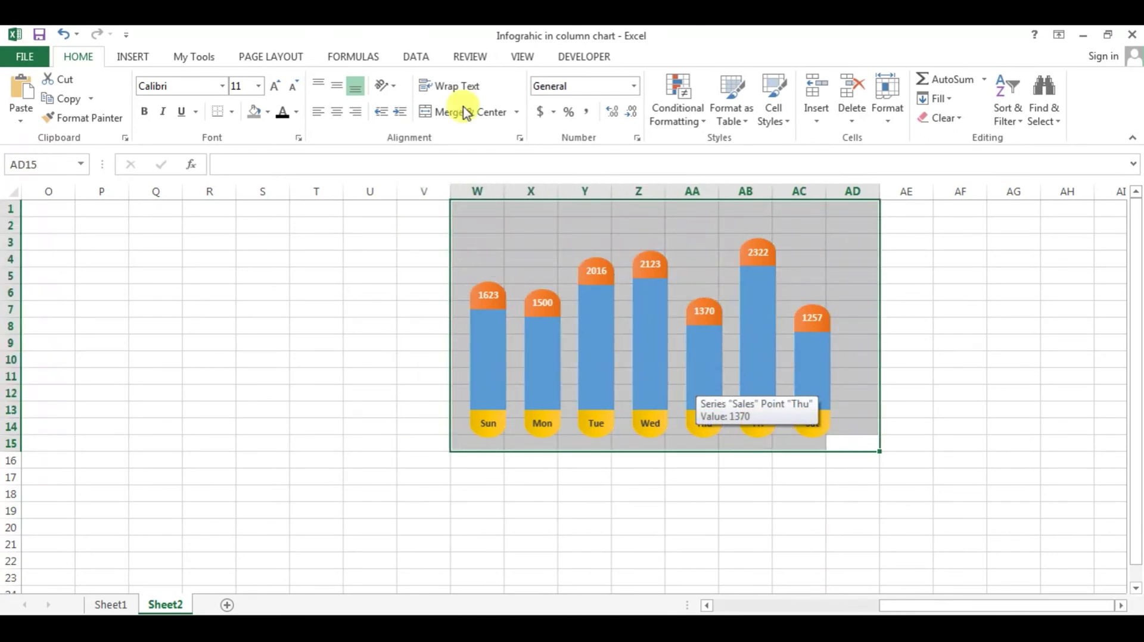
click(69, 101)
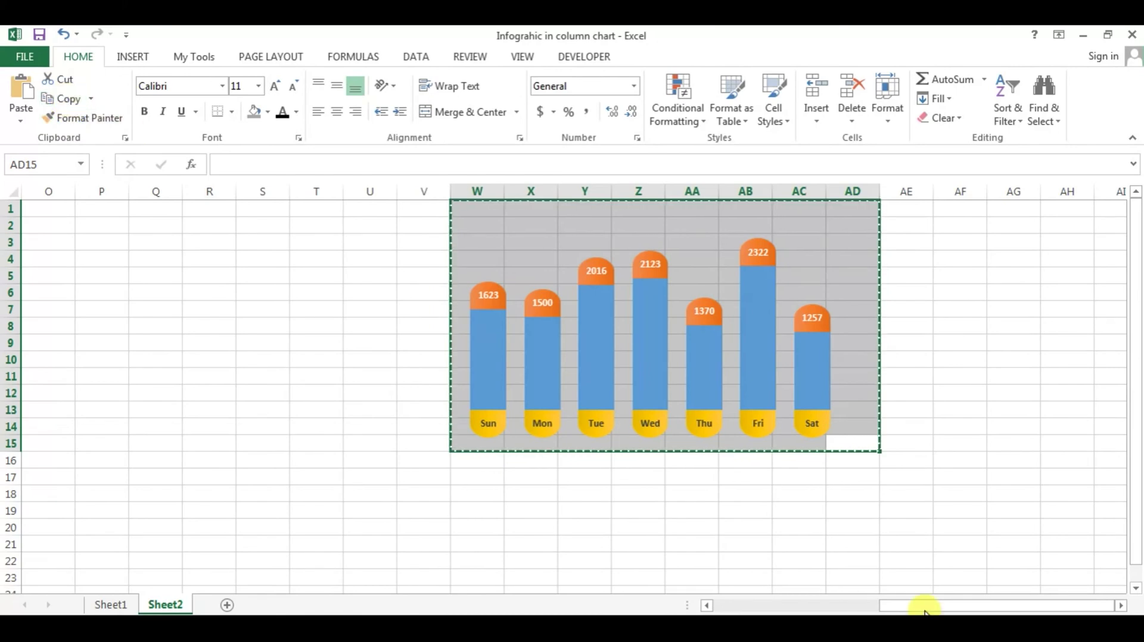
Step: Paste the copied range as a linked picture at cell J3 and shift it slightly left and down
drag(940, 607, 739, 605)
click(557, 244)
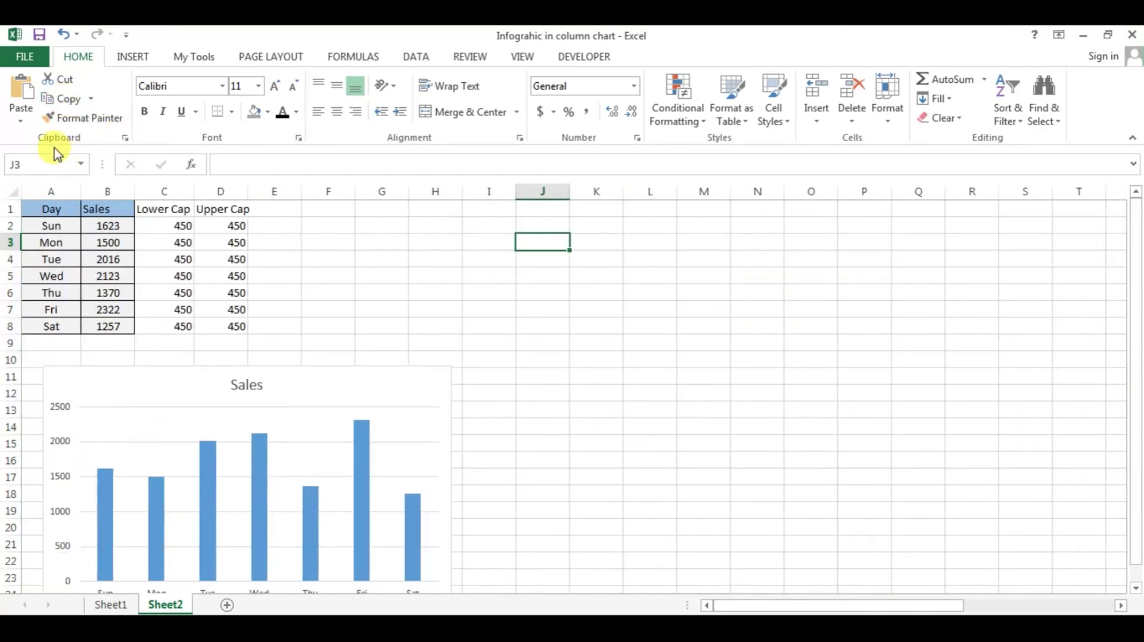
click(23, 121)
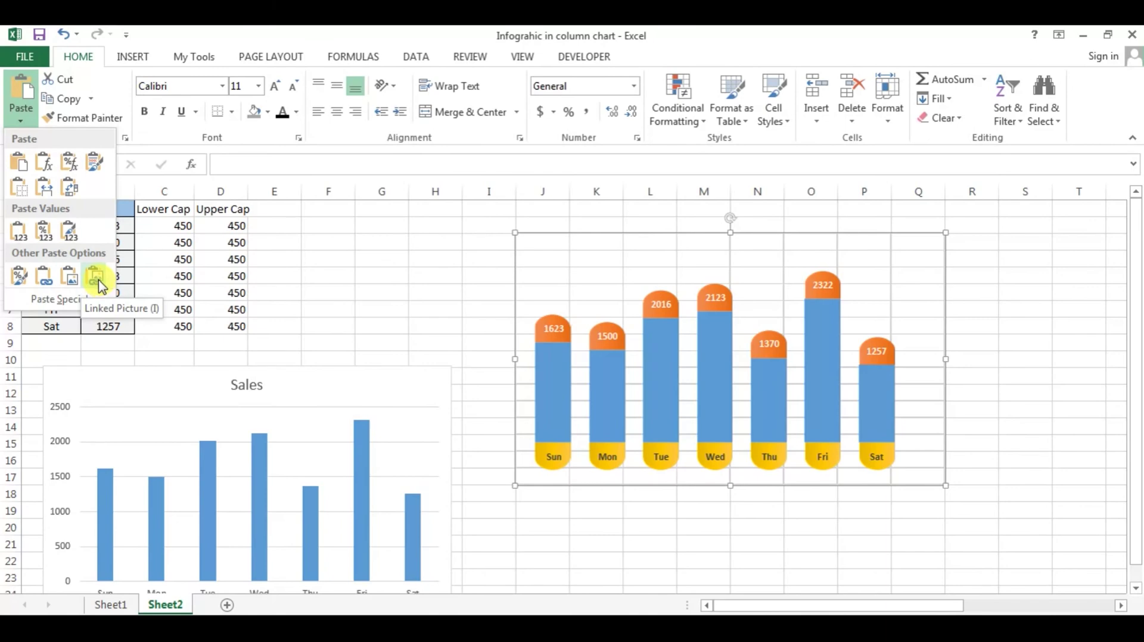
click(97, 277)
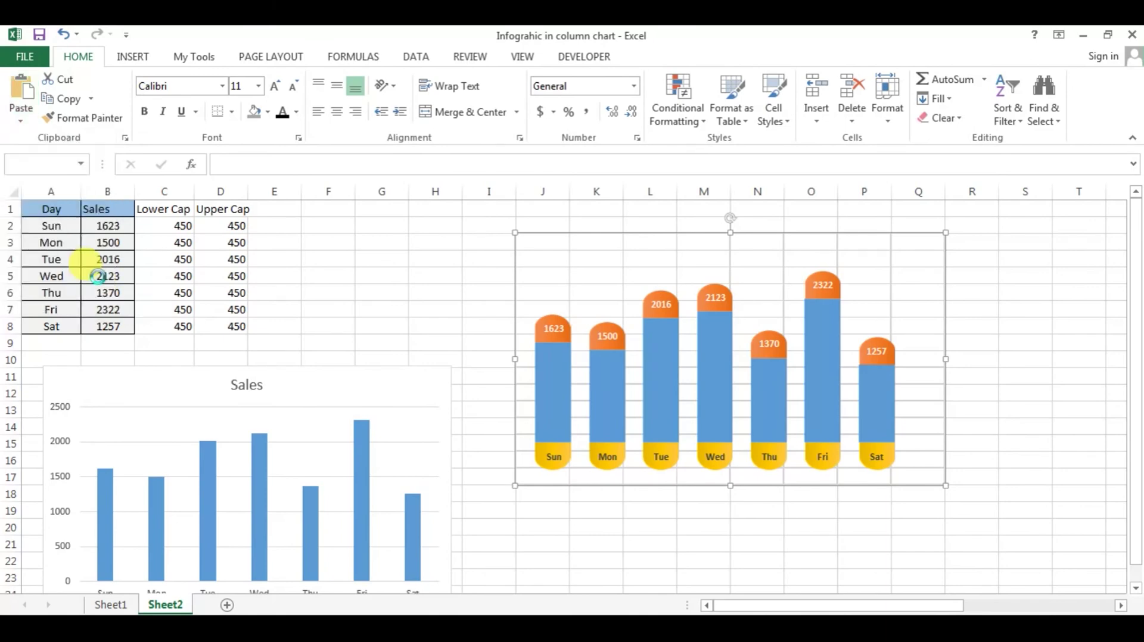
double_click(742, 307)
drag(759, 309, 731, 323)
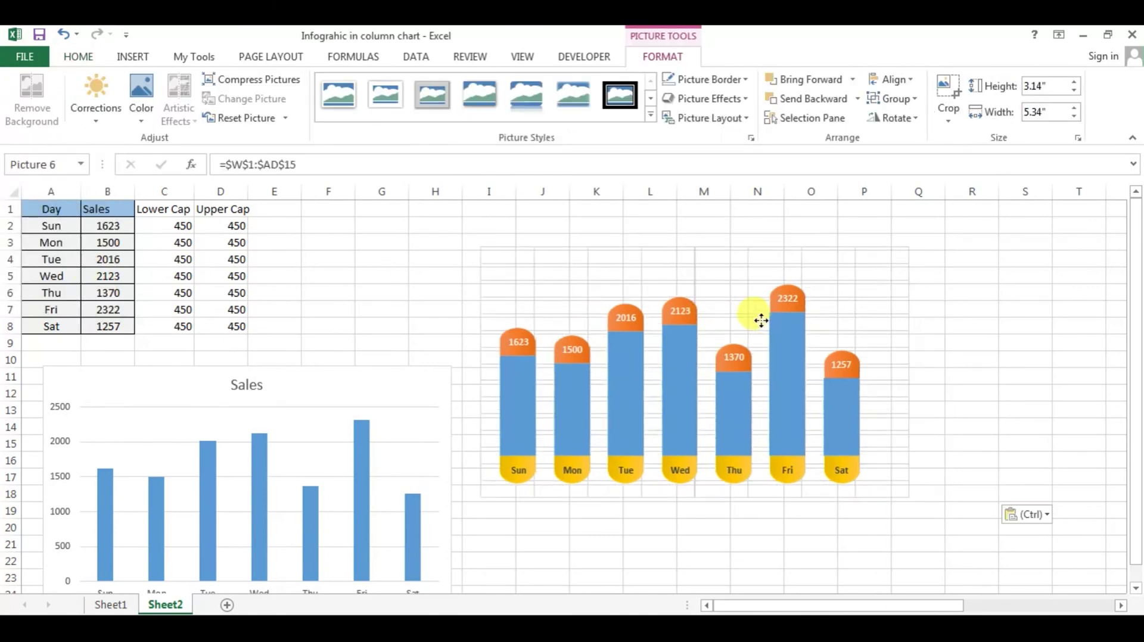
Step: Hide the worksheet's row and column headings and its gridlines
click(370, 235)
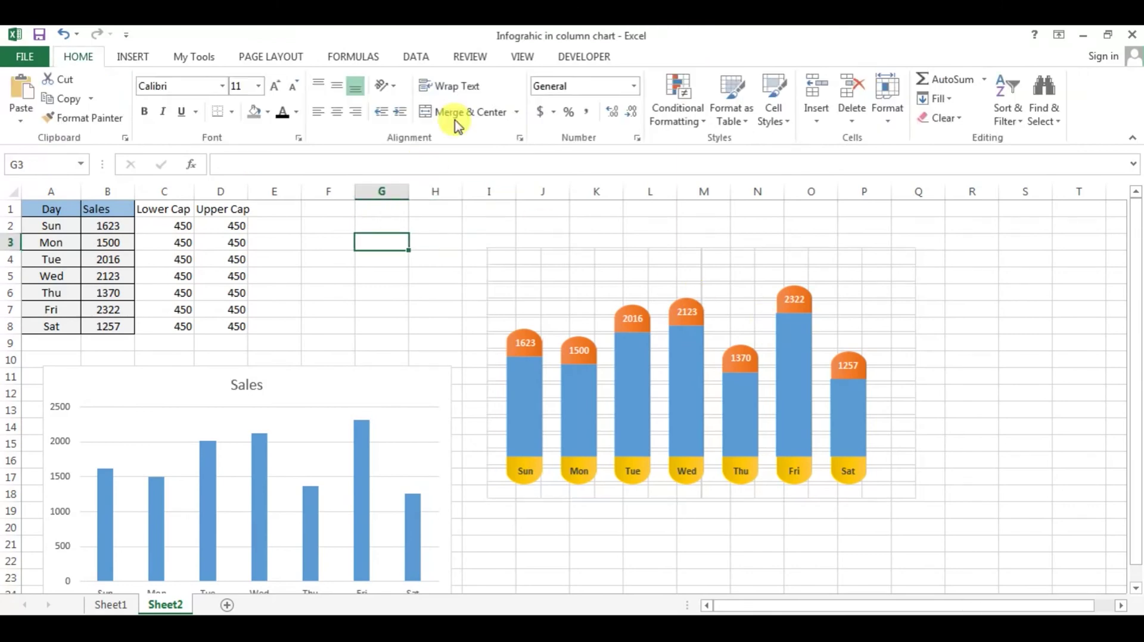
click(524, 57)
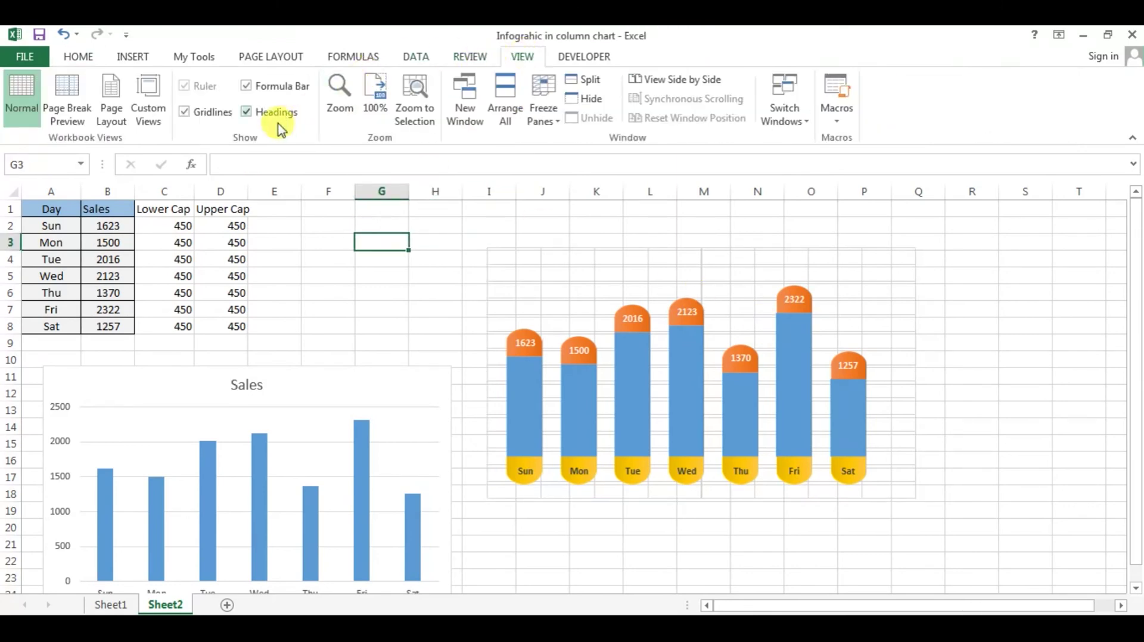
click(255, 112)
click(197, 117)
Step: Reposition the linked picture in the empty area to the right of the Sales chart
drag(721, 340, 818, 338)
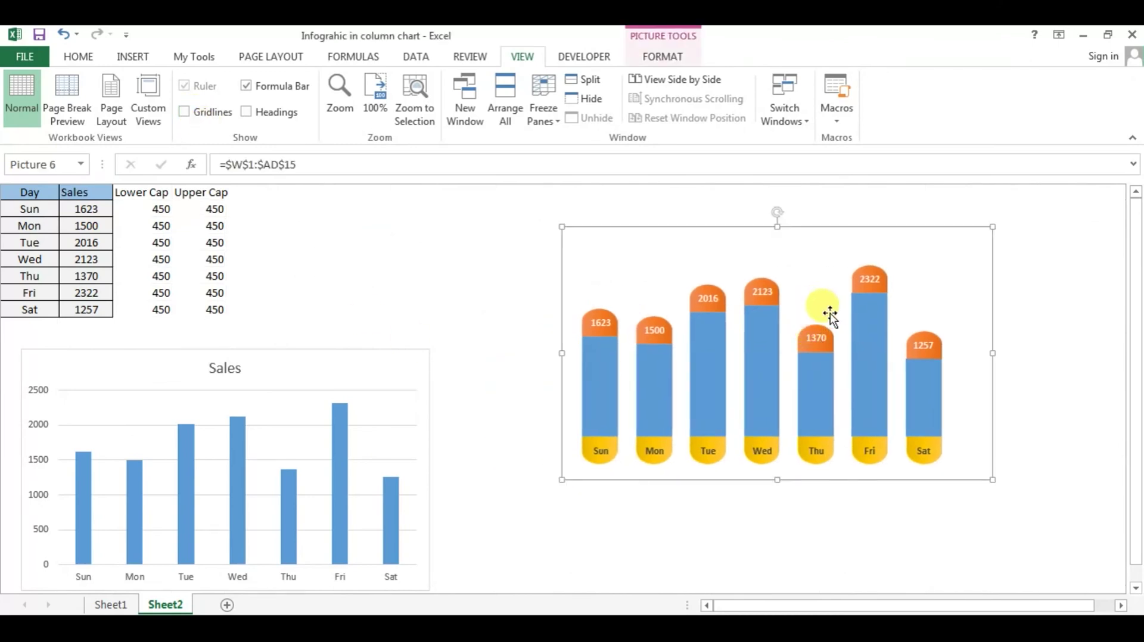
click(682, 59)
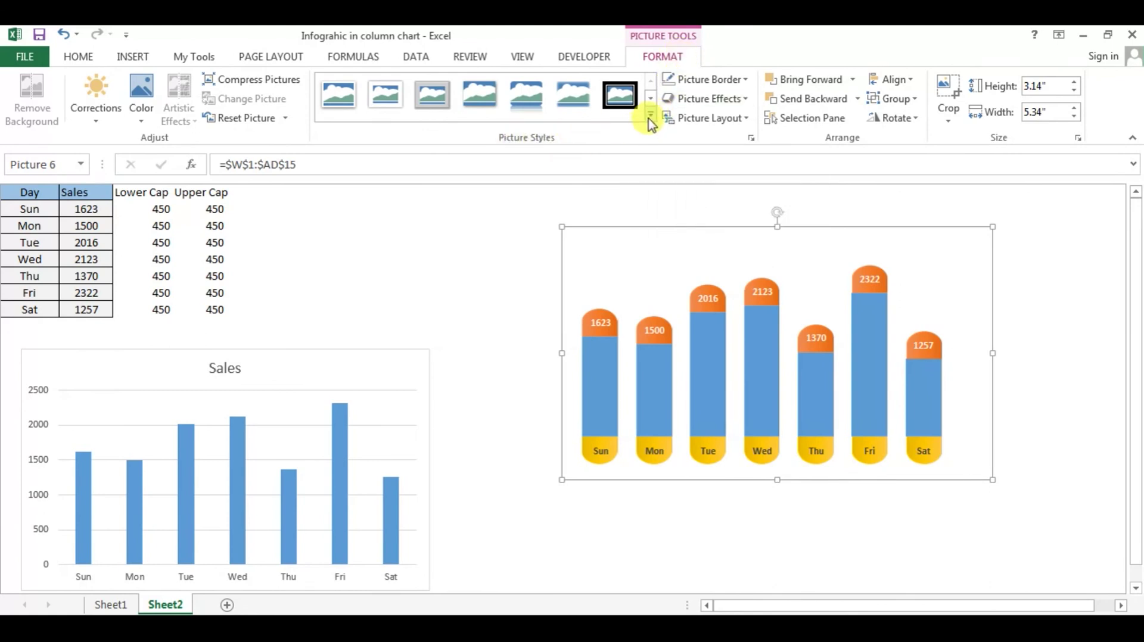
drag(718, 292, 688, 296)
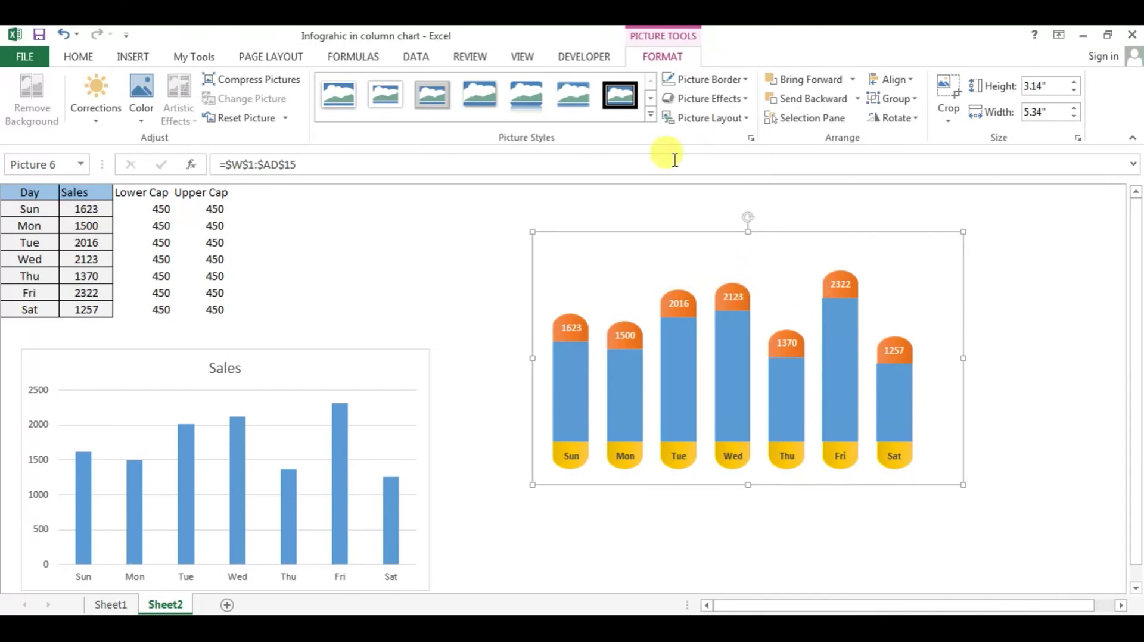
drag(812, 602, 1123, 607)
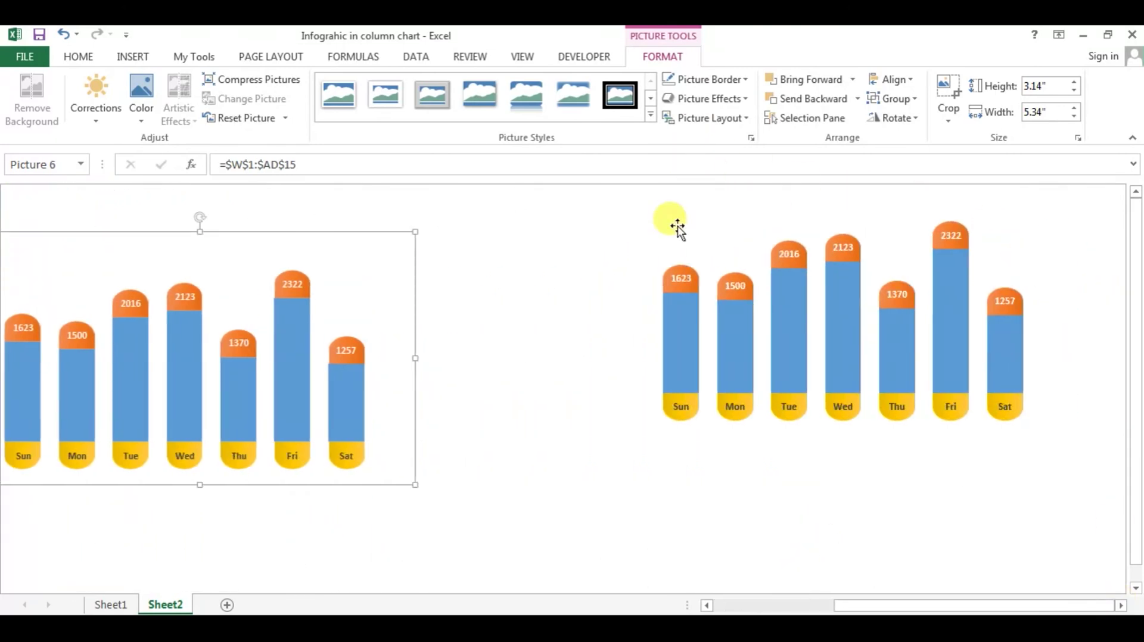
drag(918, 605, 766, 605)
drag(783, 348, 762, 344)
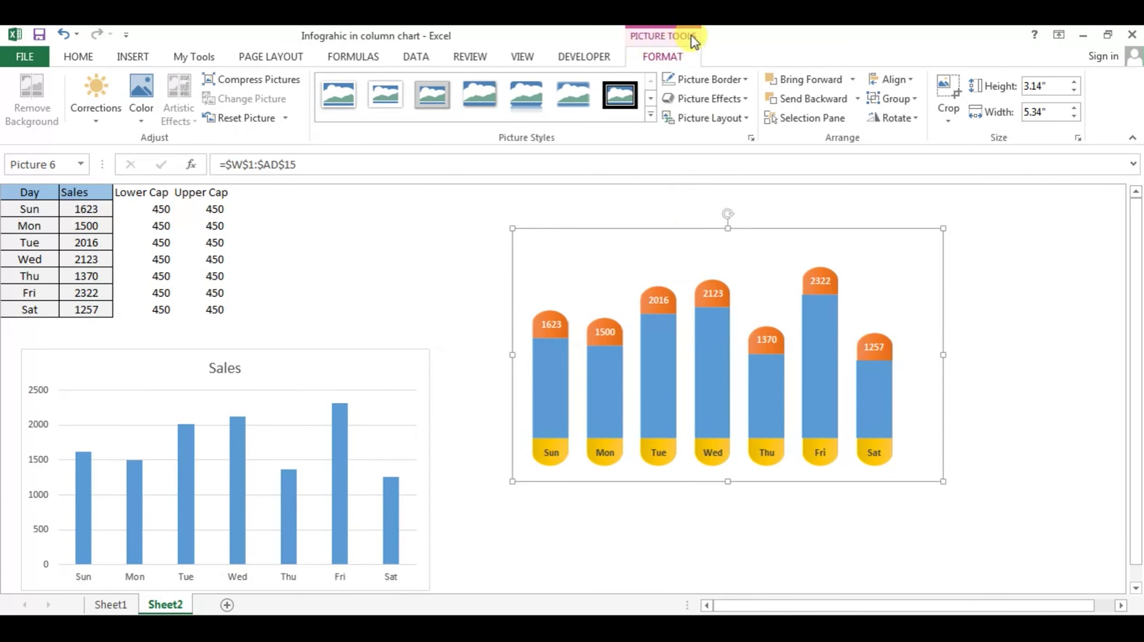
Step: Apply the tilted, white-framed picture style with a shadow to the linked chart picture
click(650, 115)
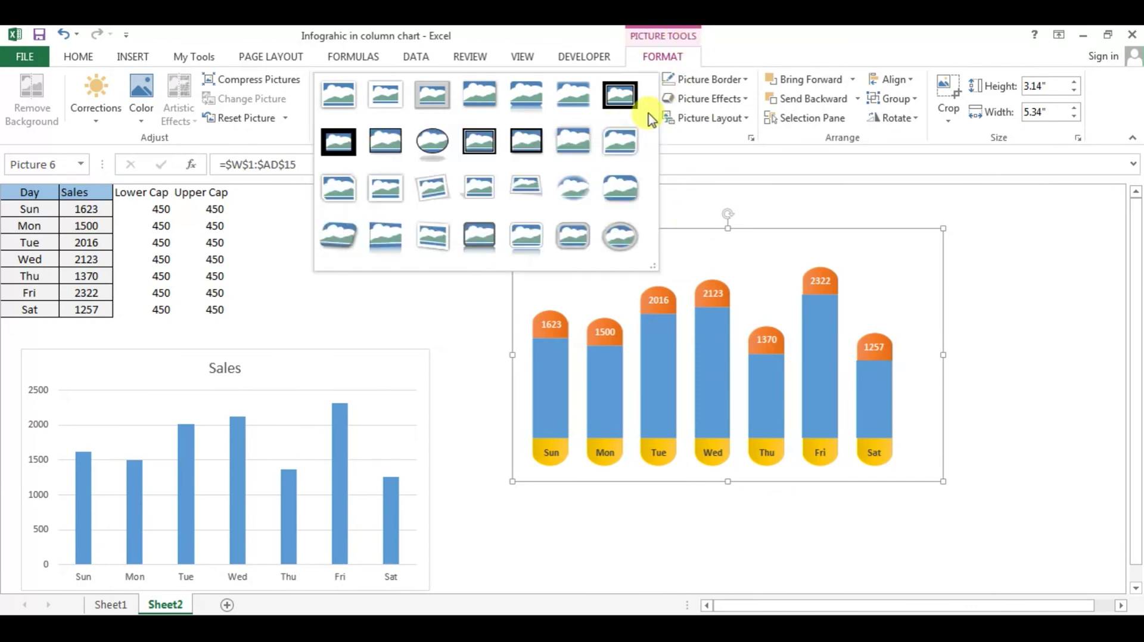
click(431, 197)
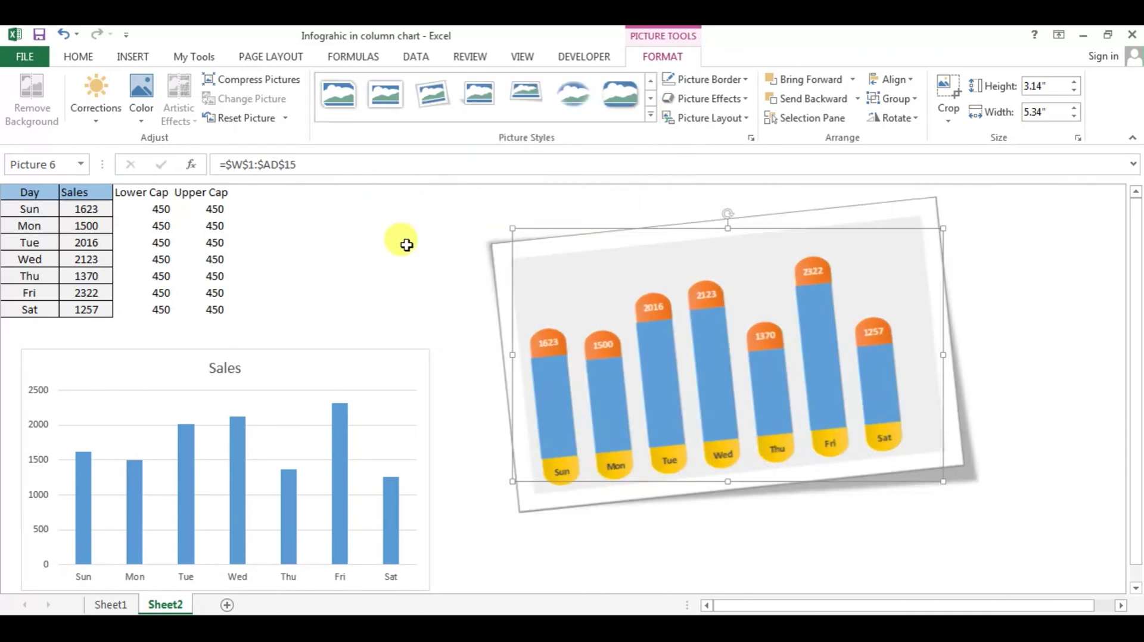
click(404, 242)
Step: Move the linked picture further right and place the plain Sales column chart beside it for comparison
drag(670, 312, 805, 315)
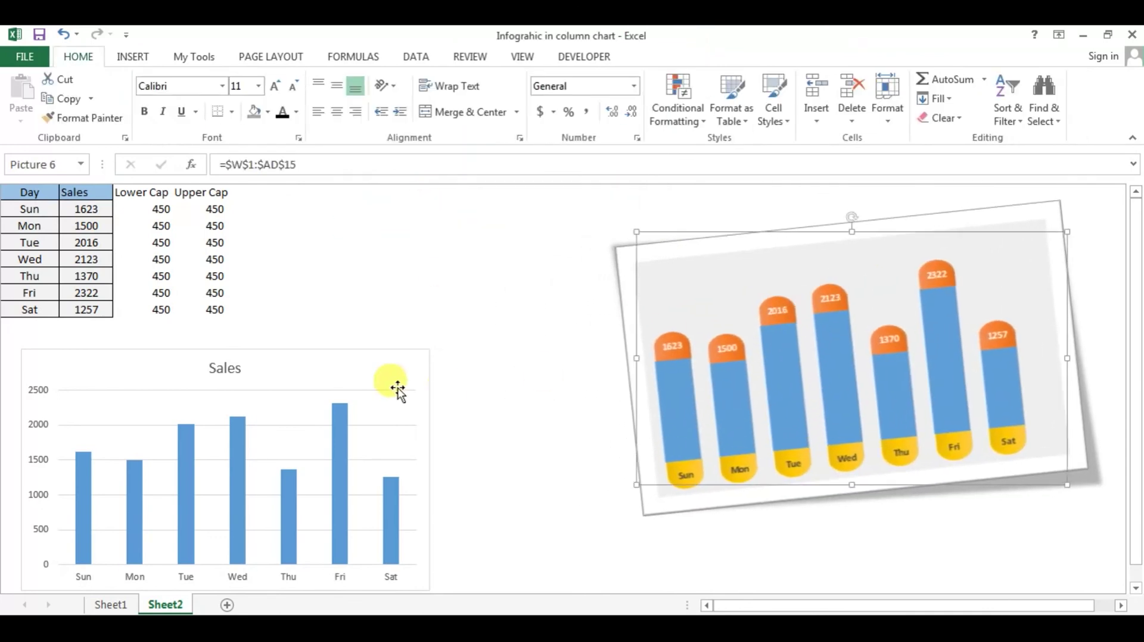
click(386, 343)
drag(372, 352, 509, 264)
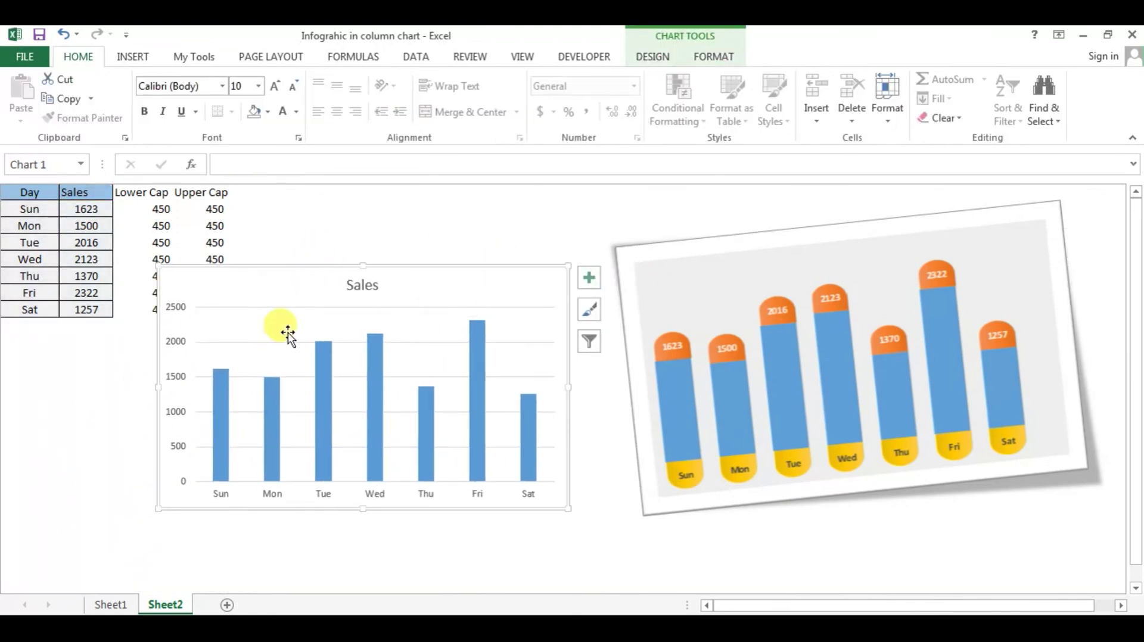
click(940, 392)
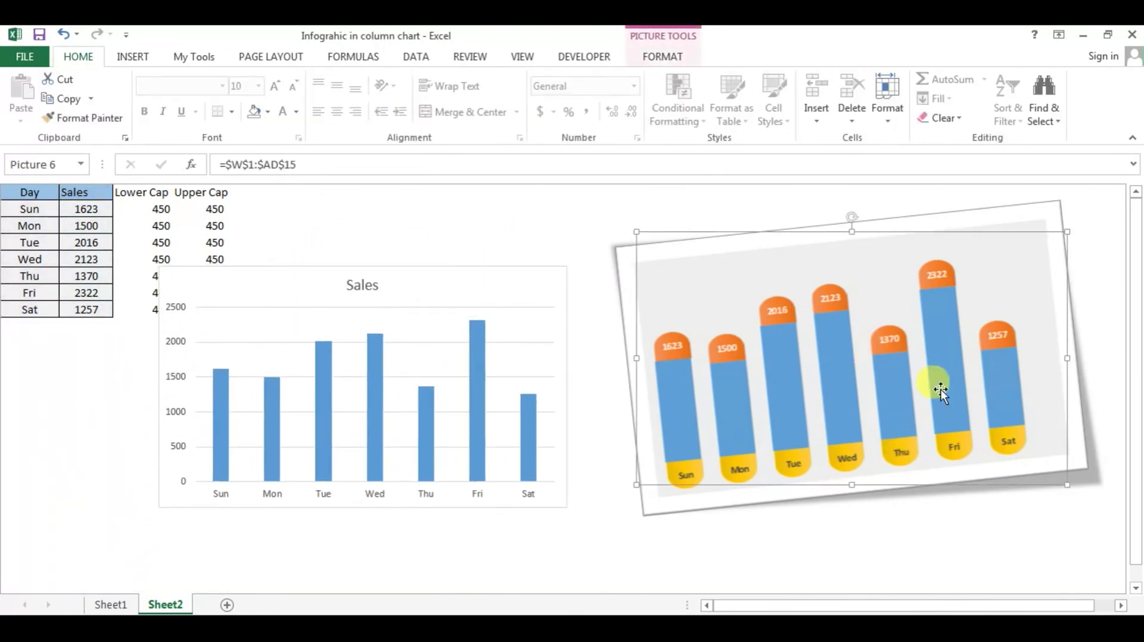
click(792, 590)
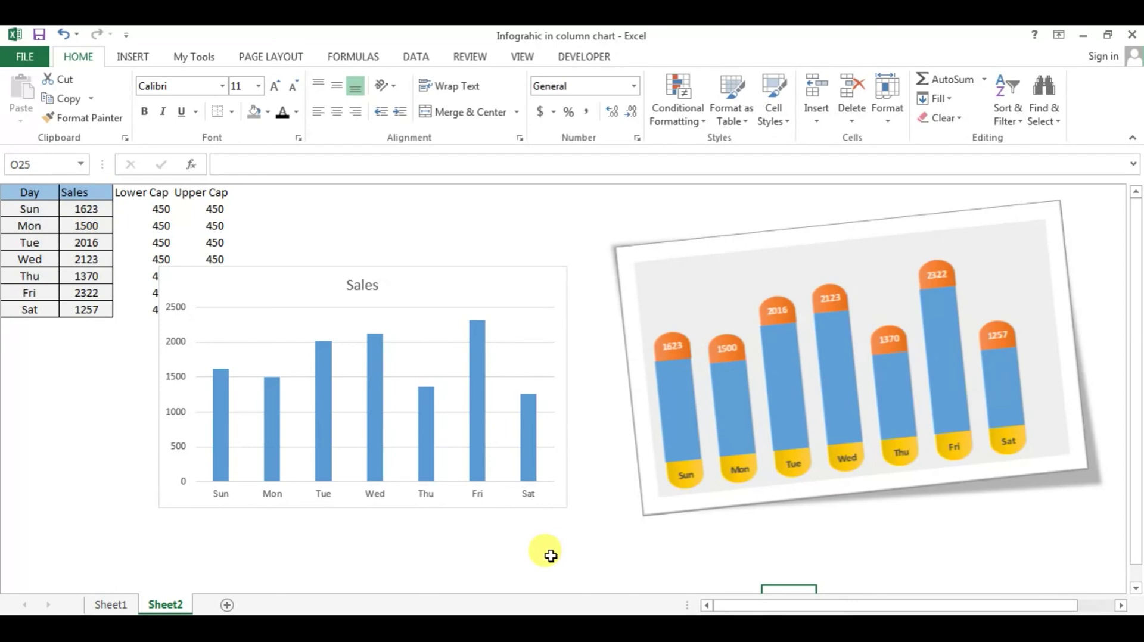
click(476, 243)
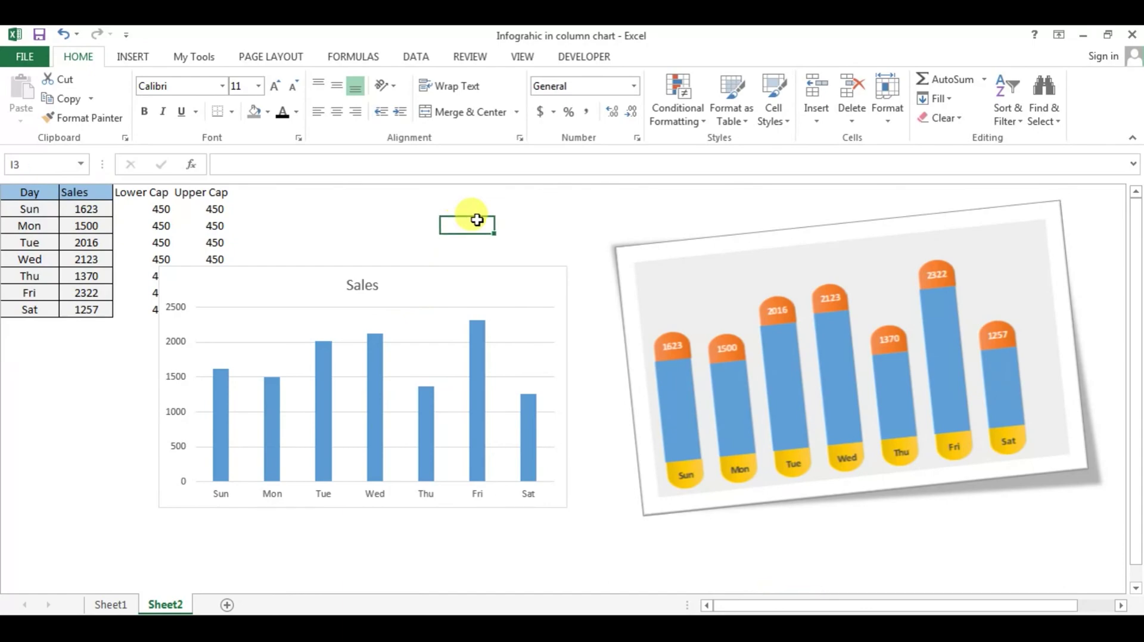